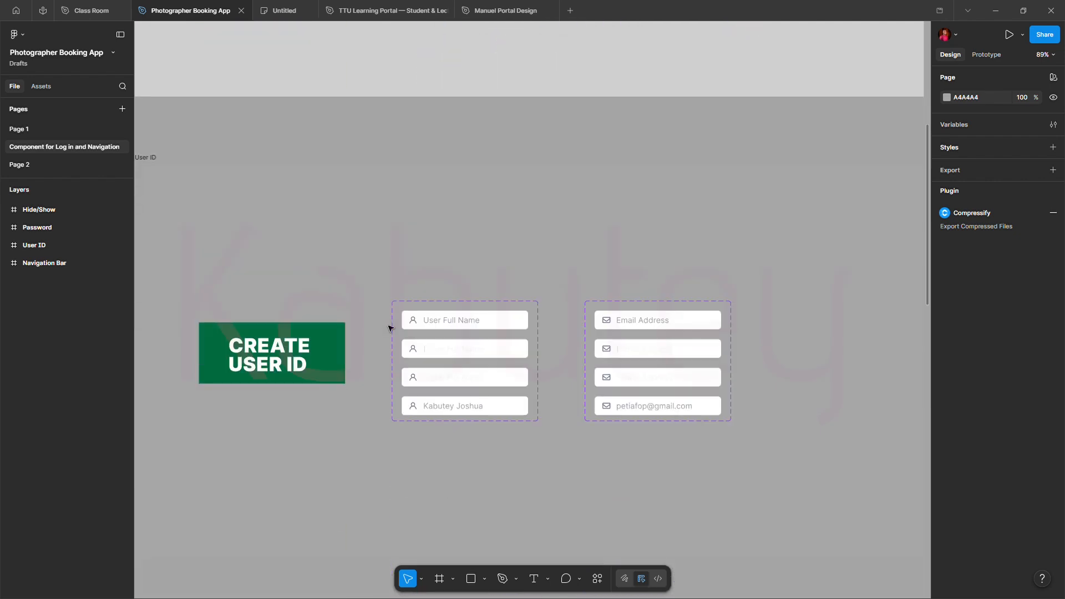
Look over the User ID, Password, Hide/Show and Navigation Bar component frames on the page.
scroll(390, 327, down, 8)
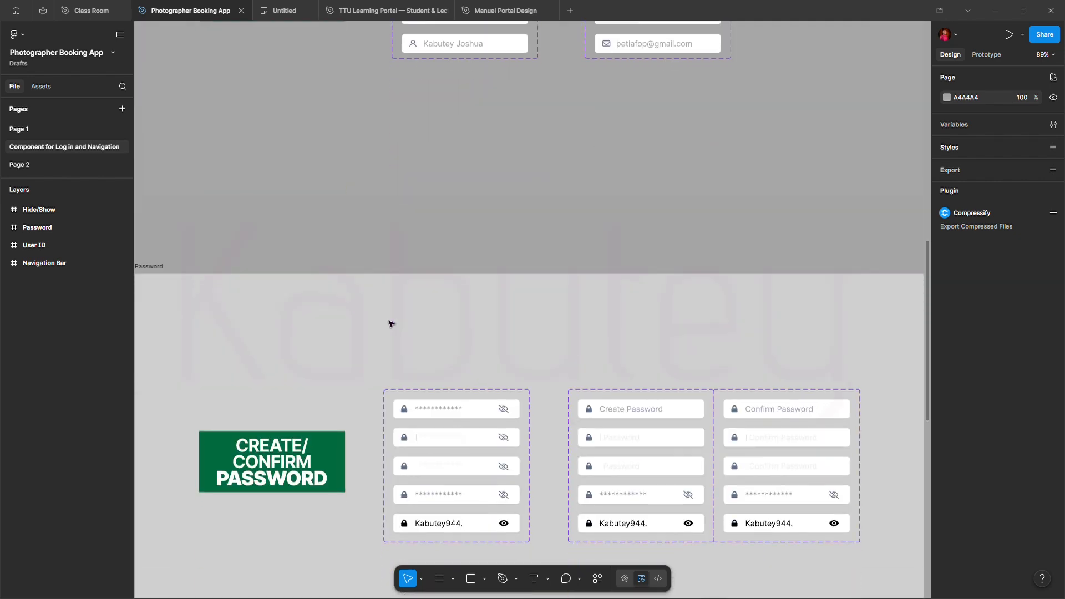
scroll(389, 324, down, 5)
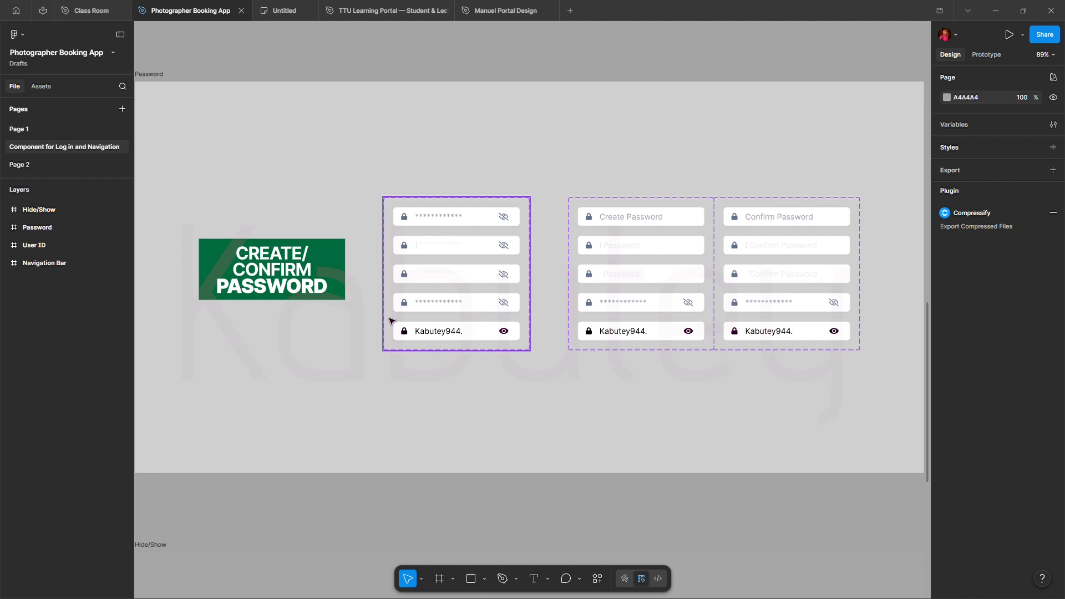
scroll(390, 320, down, 11)
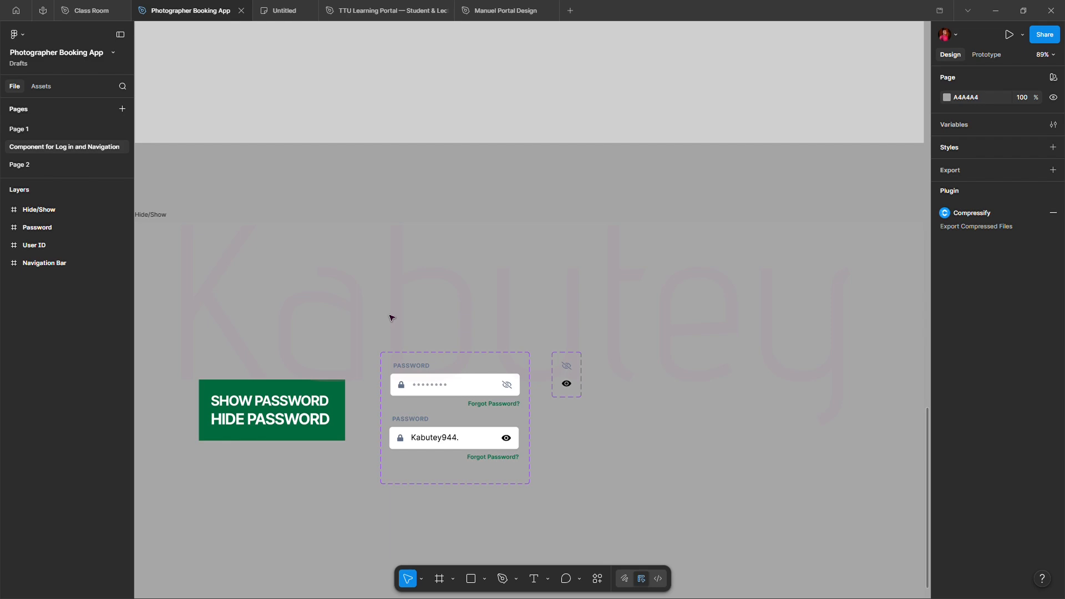
scroll(390, 318, up, 20)
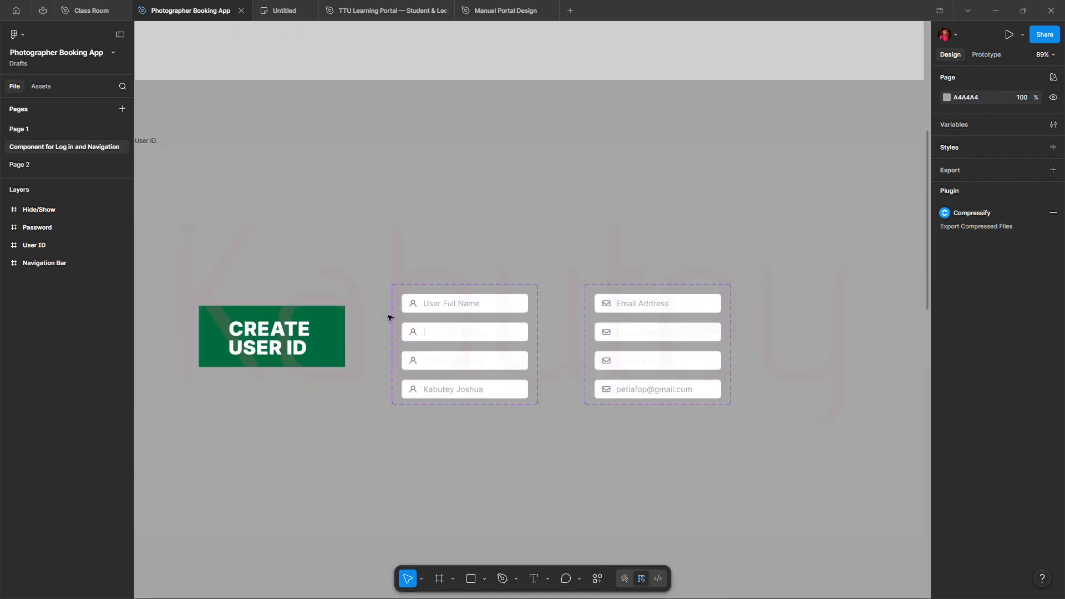
scroll(389, 317, up, 8)
scroll(388, 317, down, 2)
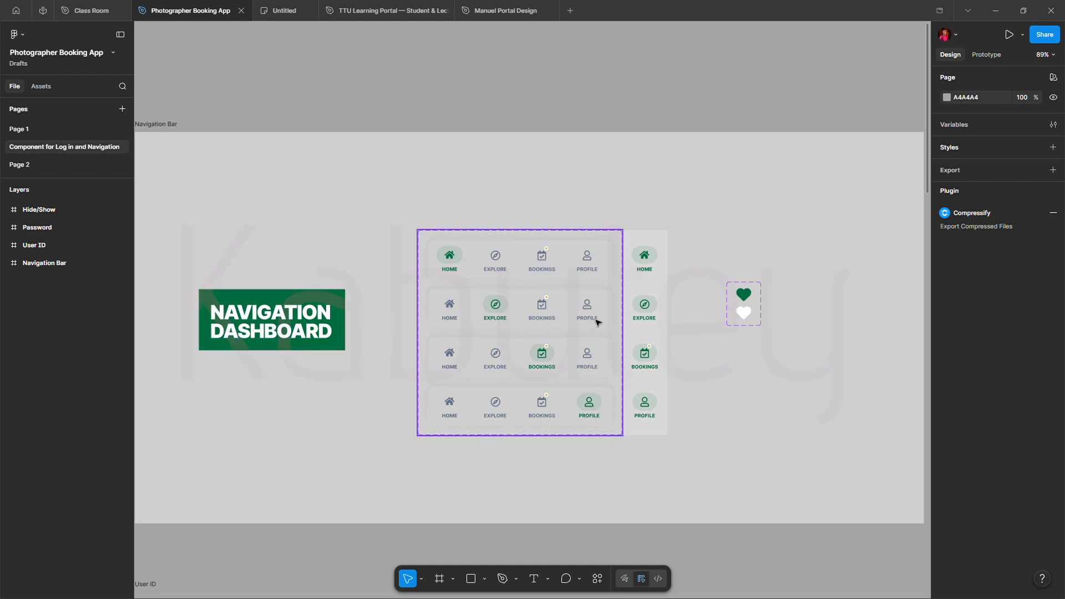
scroll(589, 330, up, 5)
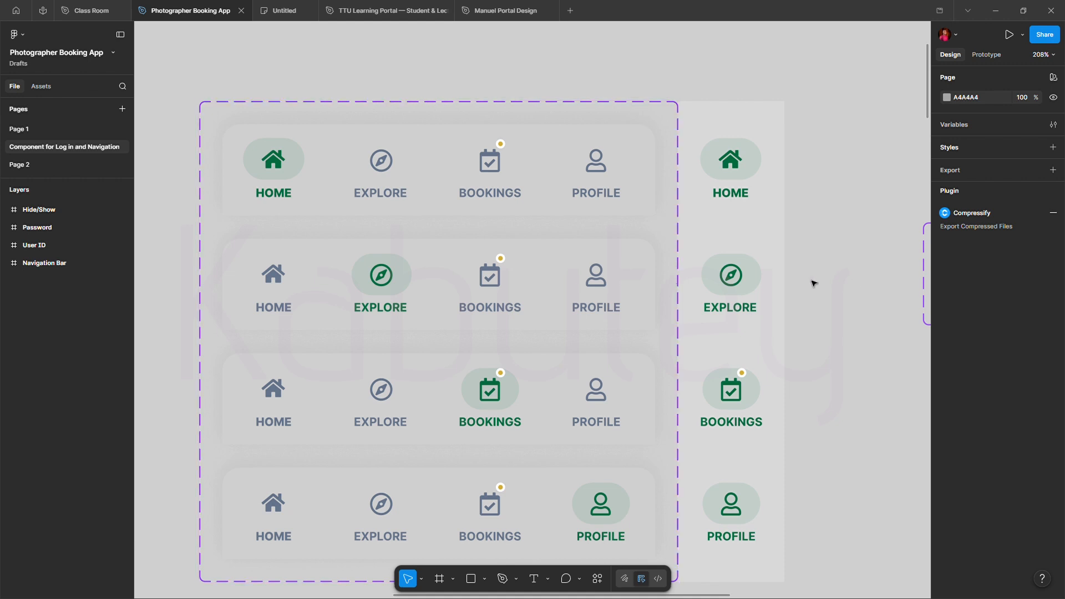
Move the column of active-tab icons away from the navigation bar variants, to about X 1013, Y 199.
drag(732, 261, 771, 209)
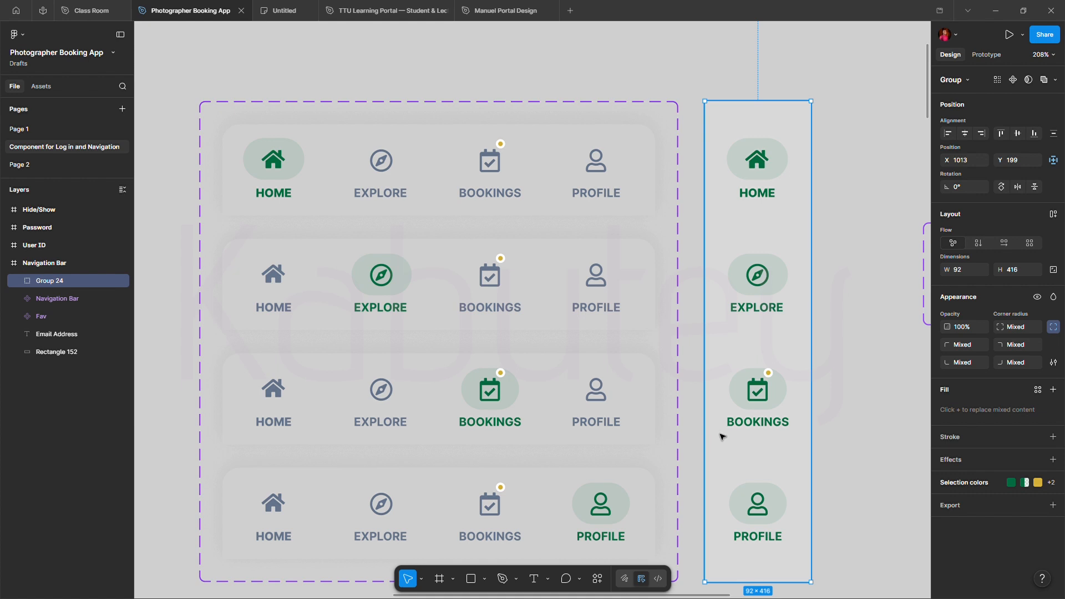
scroll(720, 437, down, 3)
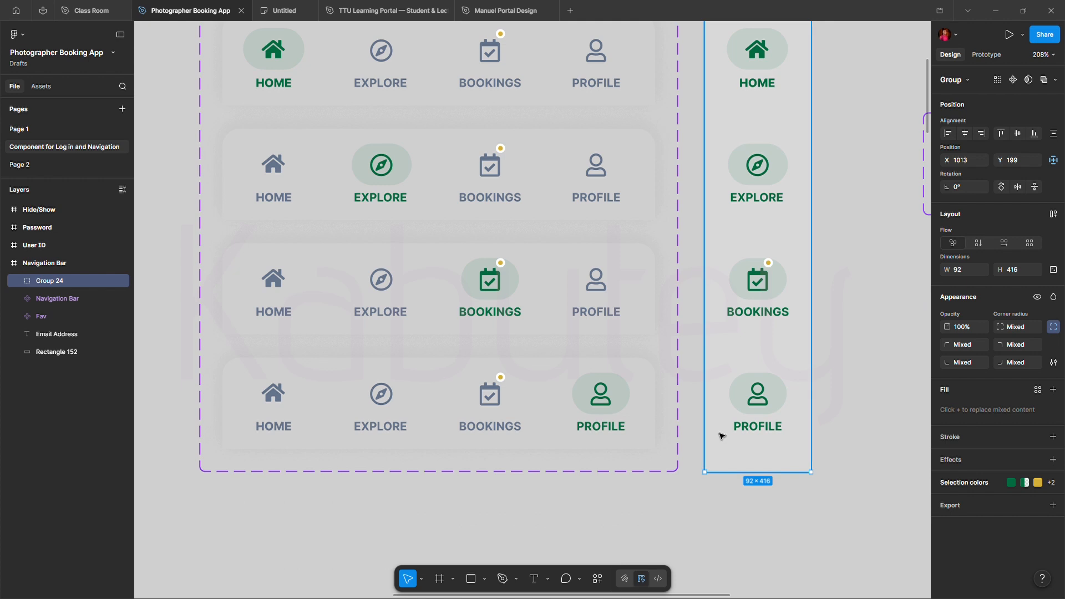
scroll(721, 437, up, 4)
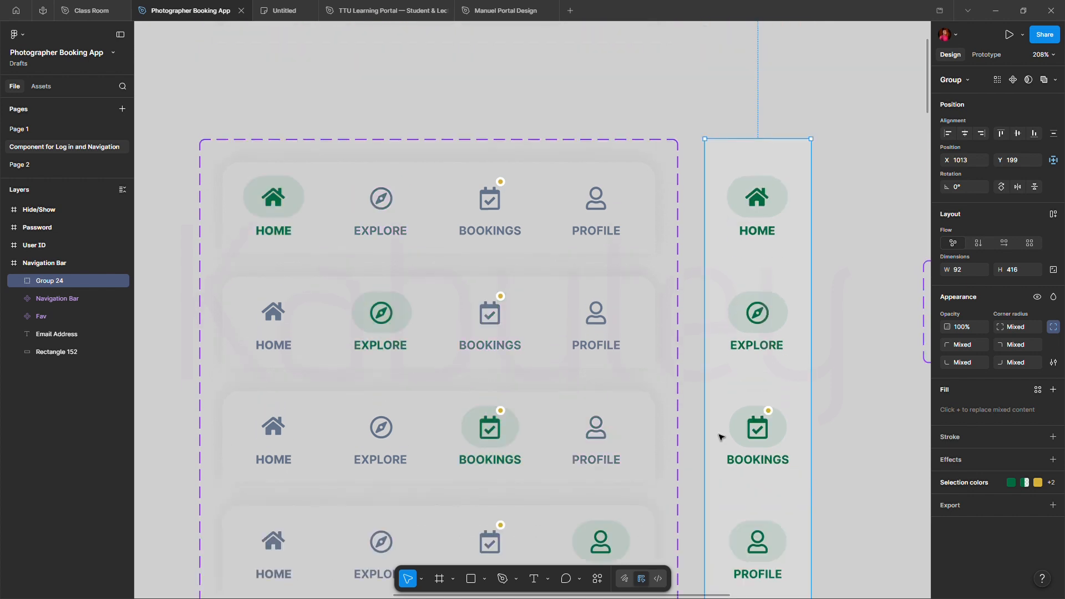
Inspect the Navigation Bar component set's properties and its main component options.
click(250, 252)
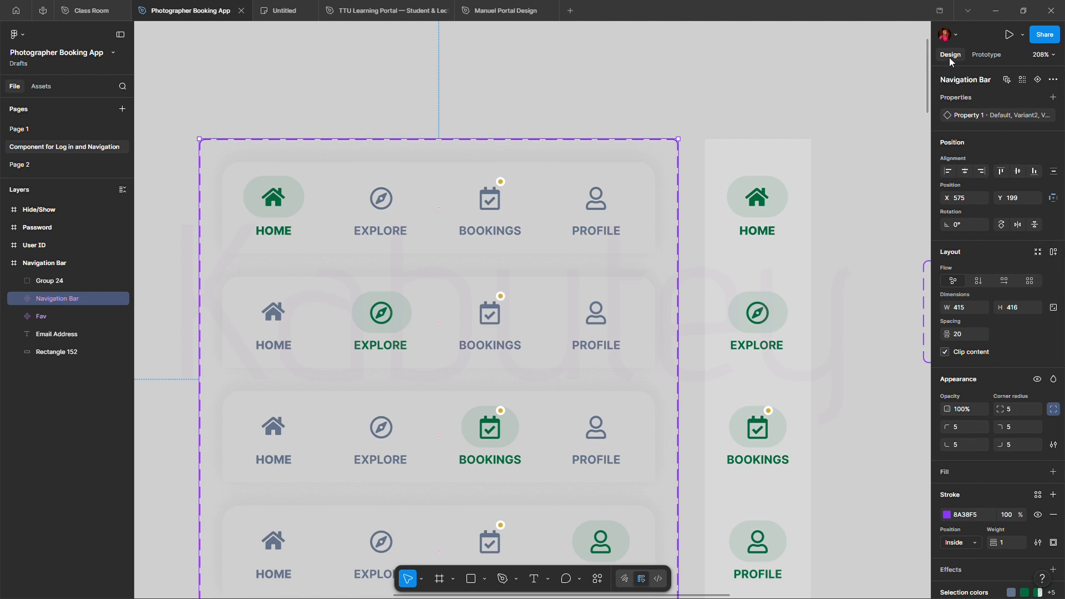
right_click(287, 211)
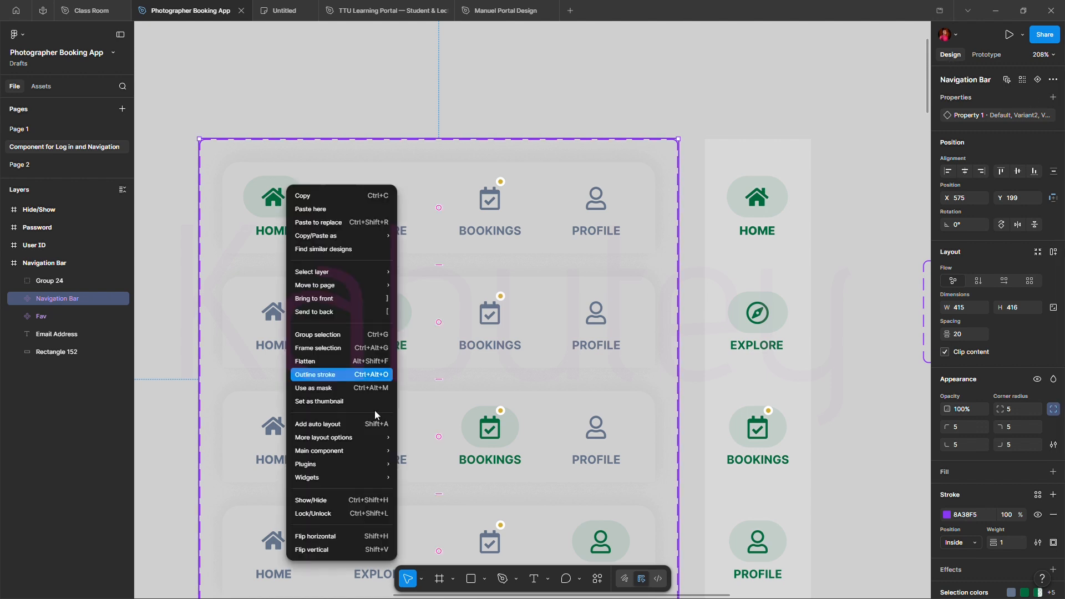
mouse_move(334, 453)
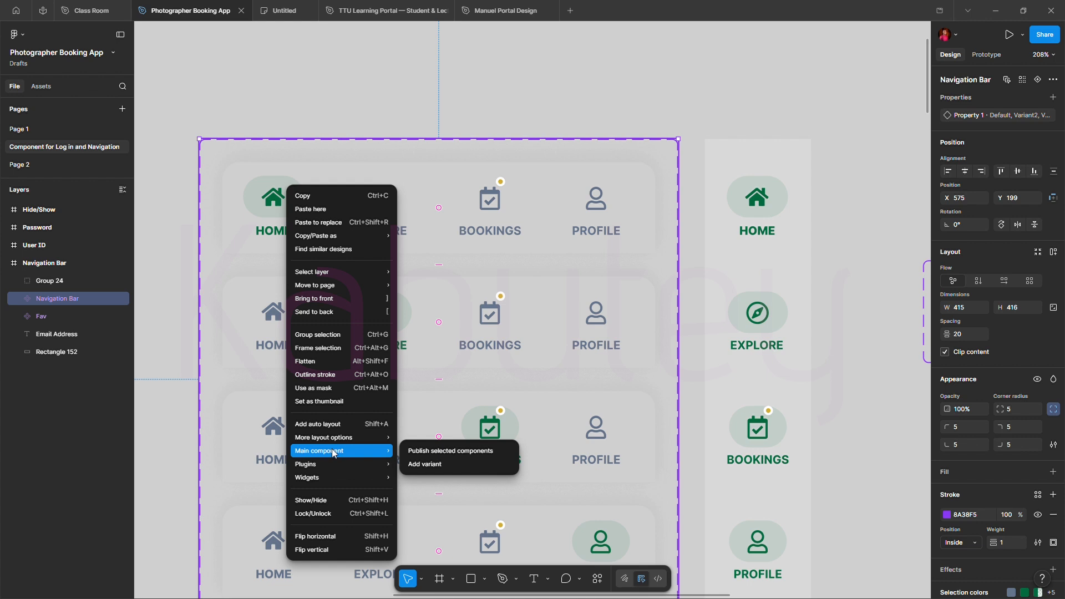
click(426, 101)
scroll(345, 295, down, 1)
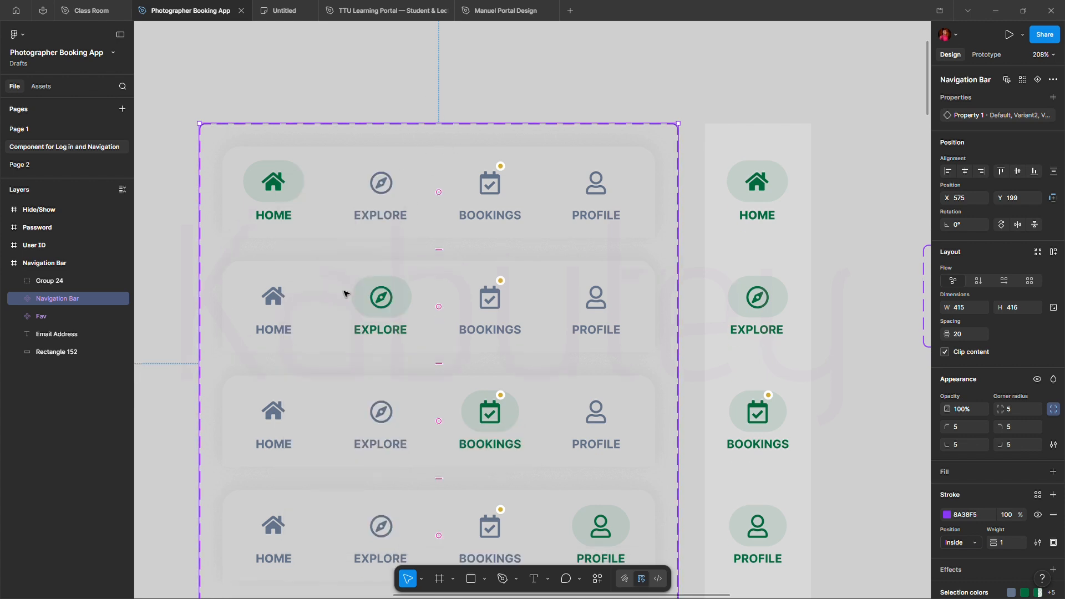
scroll(345, 293, down, 1)
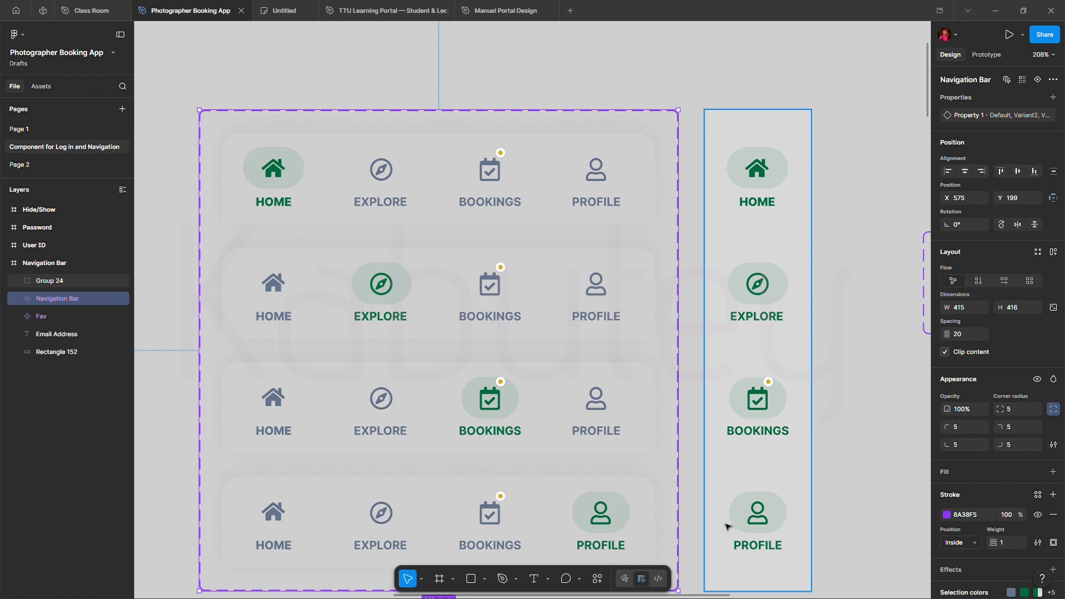
Inspect the Fav heart component set and review the navigation bar variants.
scroll(654, 492, right, 5)
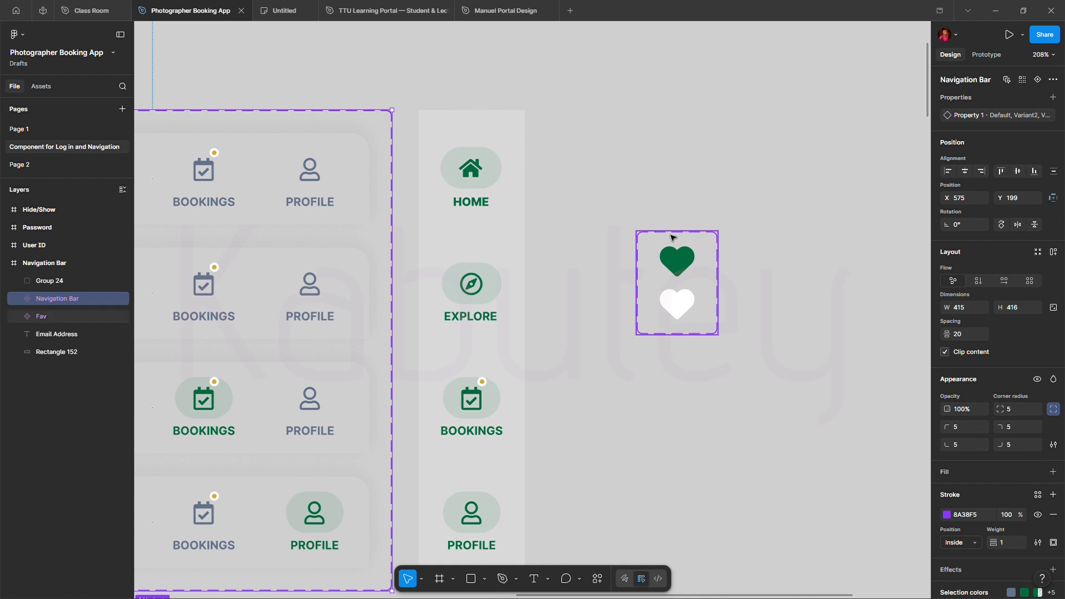
click(684, 264)
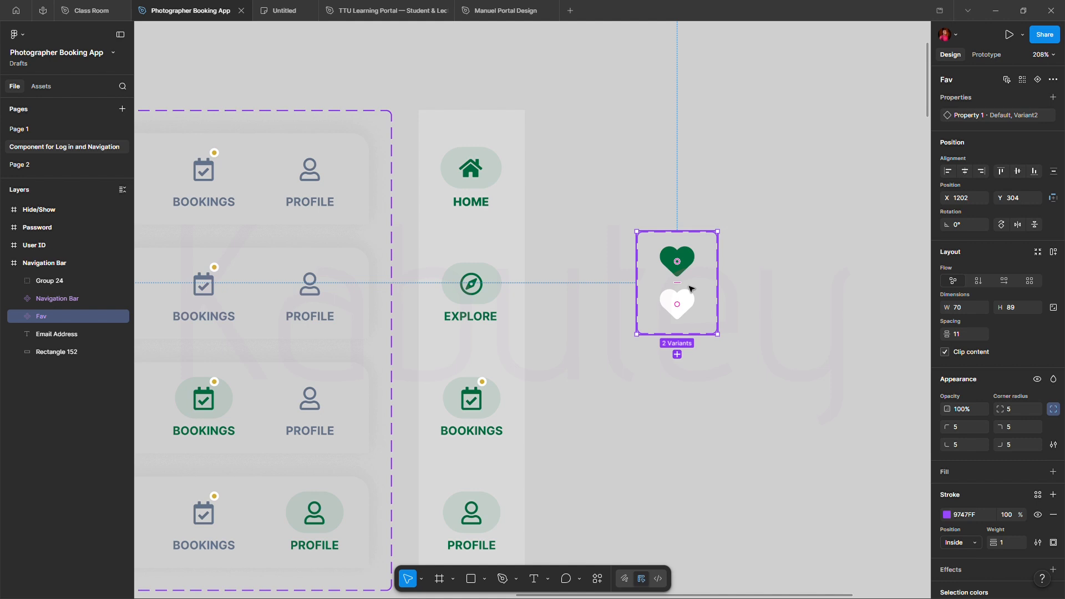
scroll(607, 281, left, 5)
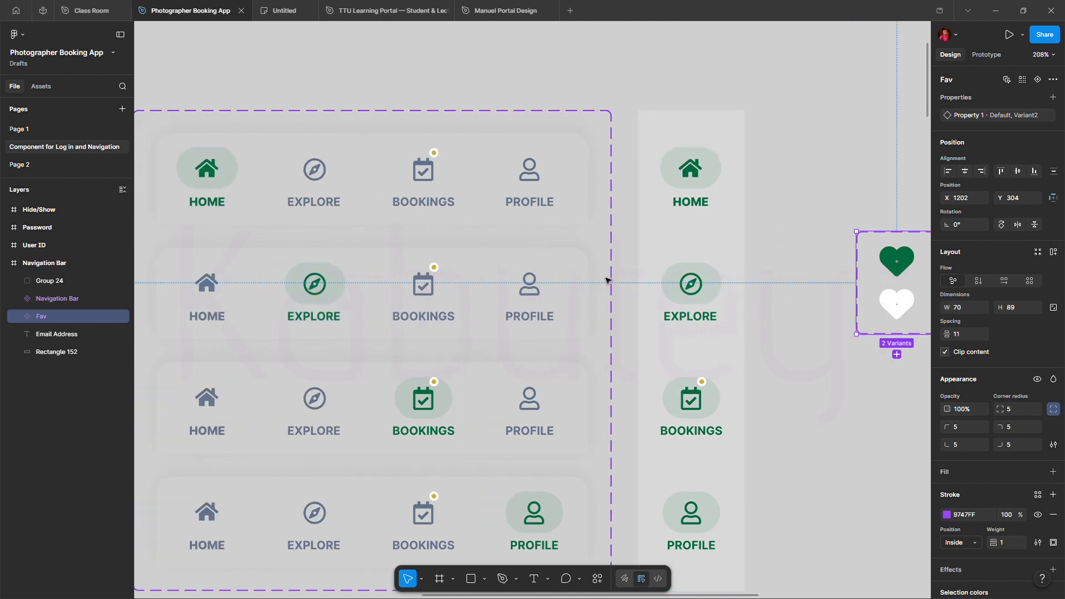
scroll(607, 281, left, 3)
scroll(382, 214, down, 1)
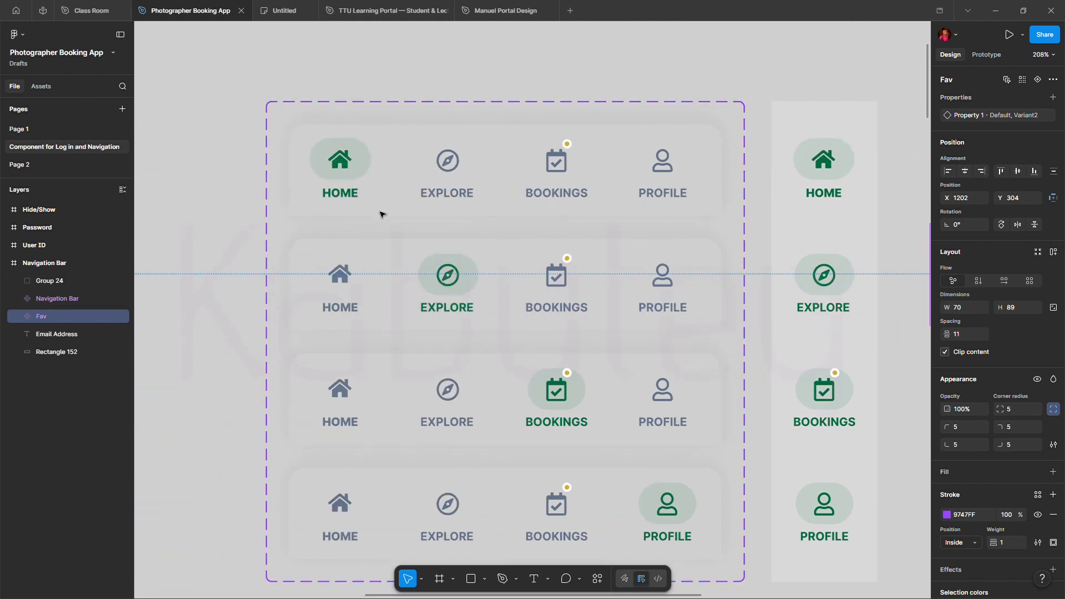
scroll(381, 214, down, 1)
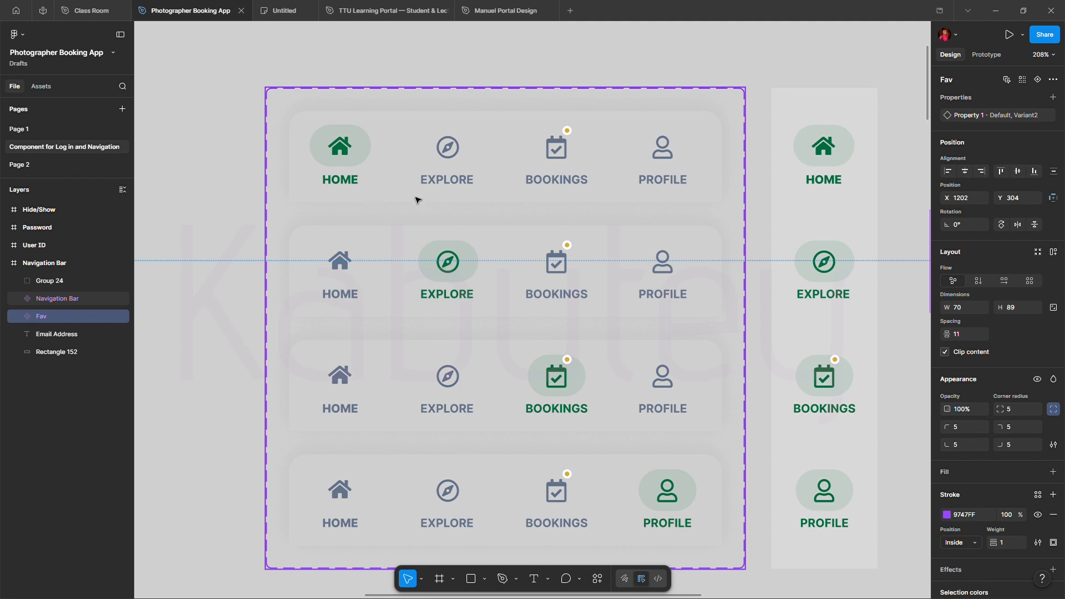
scroll(411, 201, down, 1)
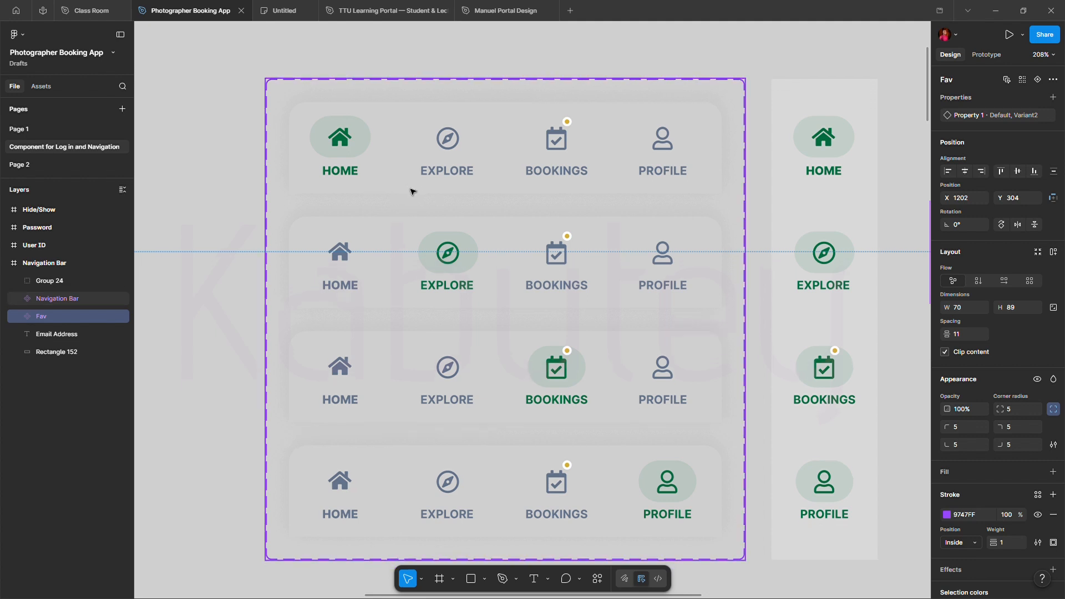
Place a Navigation Bar instance from this file's Component for Log in and Navigation assets below the variant set, at about X 589, Y 671.
click(411, 192)
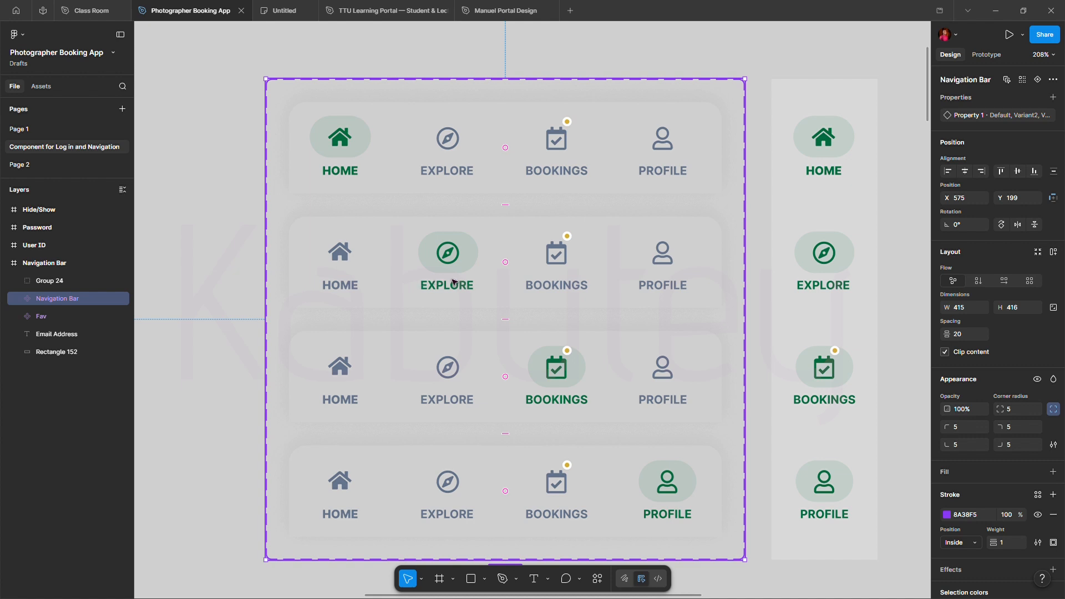
click(41, 86)
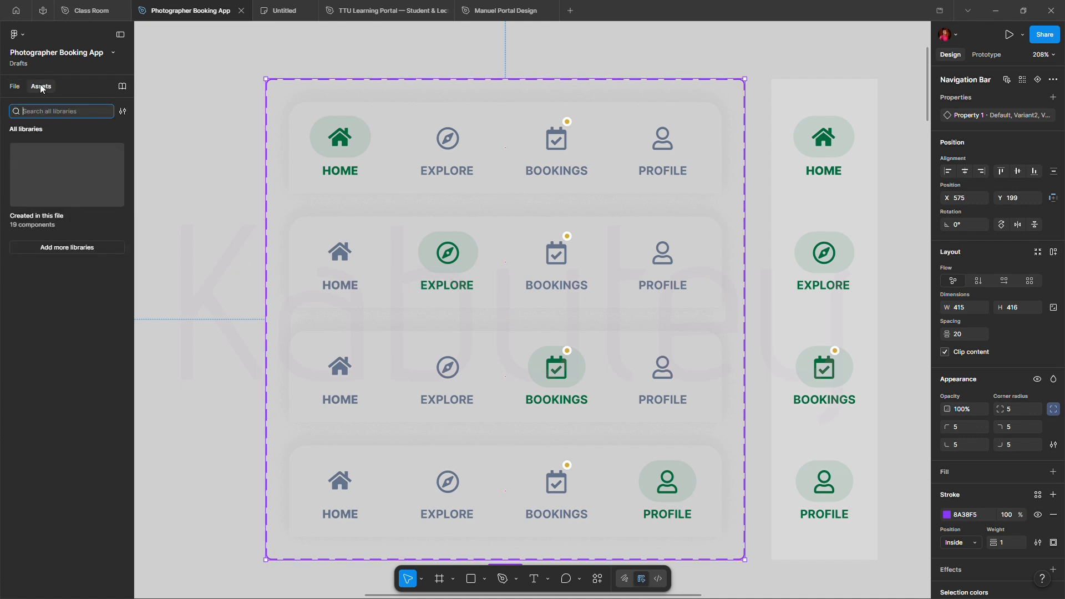
click(35, 221)
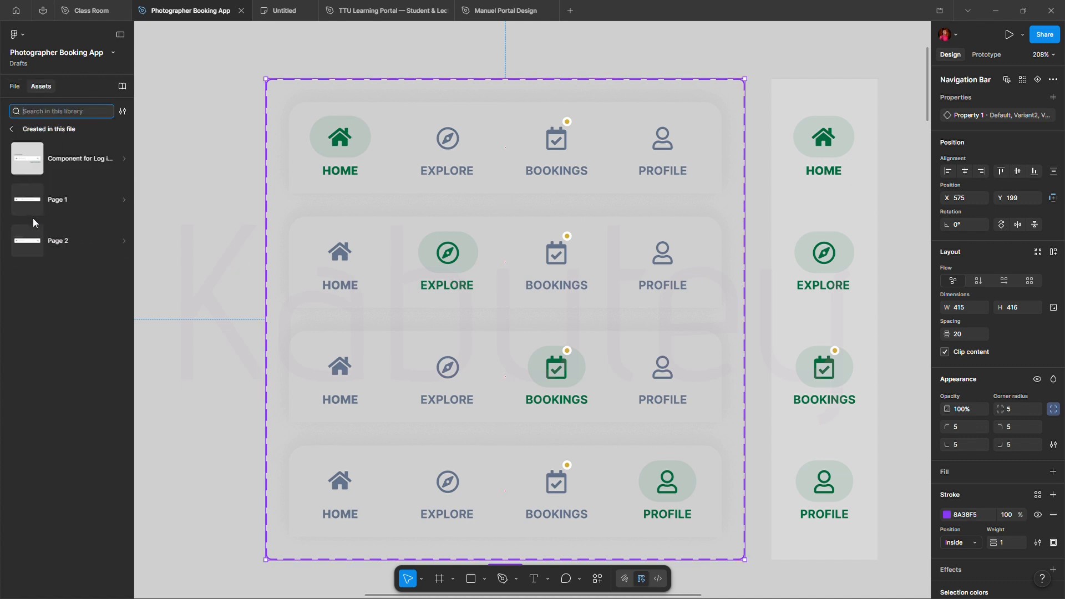
click(91, 158)
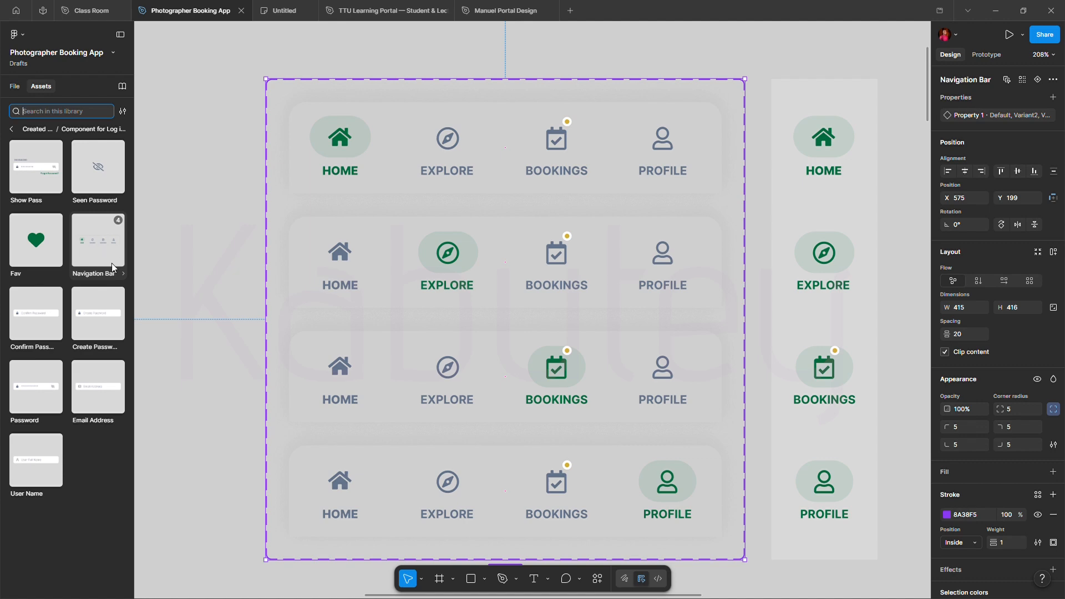
scroll(294, 281, down, 4)
scroll(211, 276, down, 5)
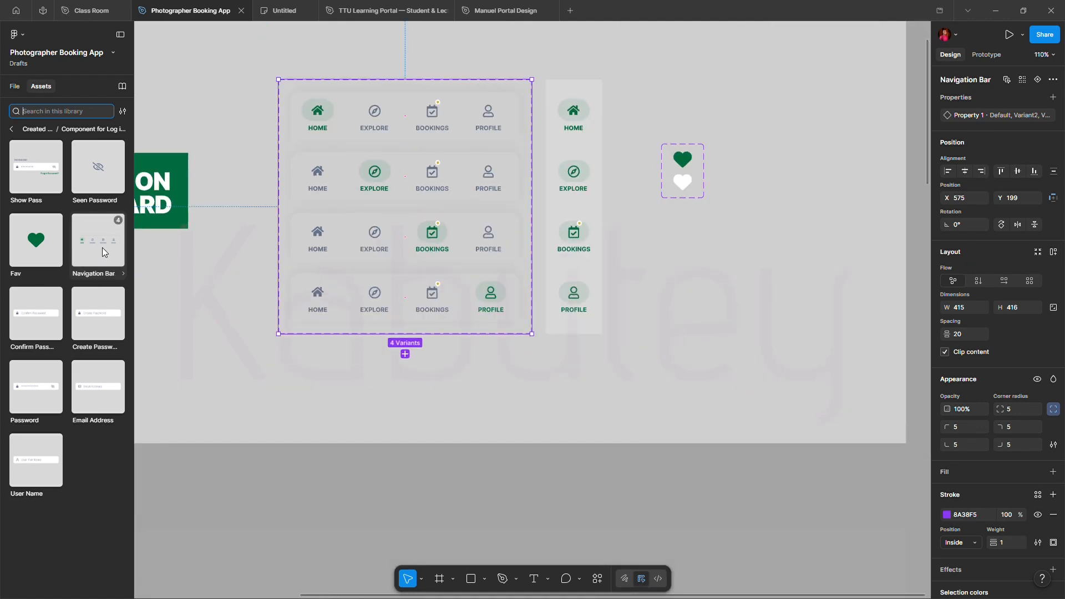
drag(103, 252, 417, 396)
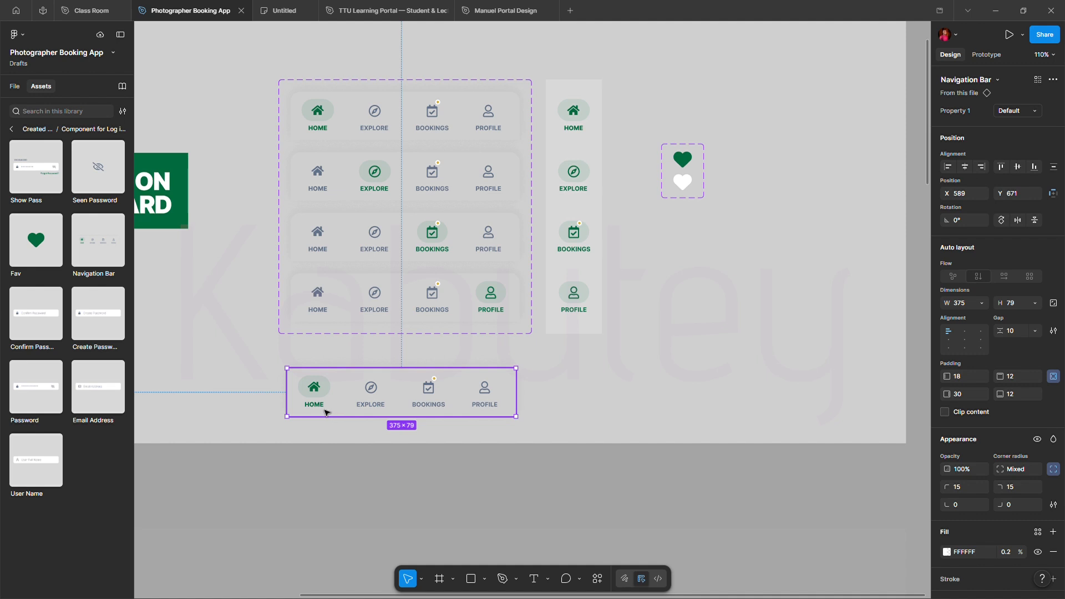
Duplicate the placed navigation bar instance beside the original at about X 1013, Y 671, and set the copy's Property 1 to Variant2.
drag(324, 401, 575, 391)
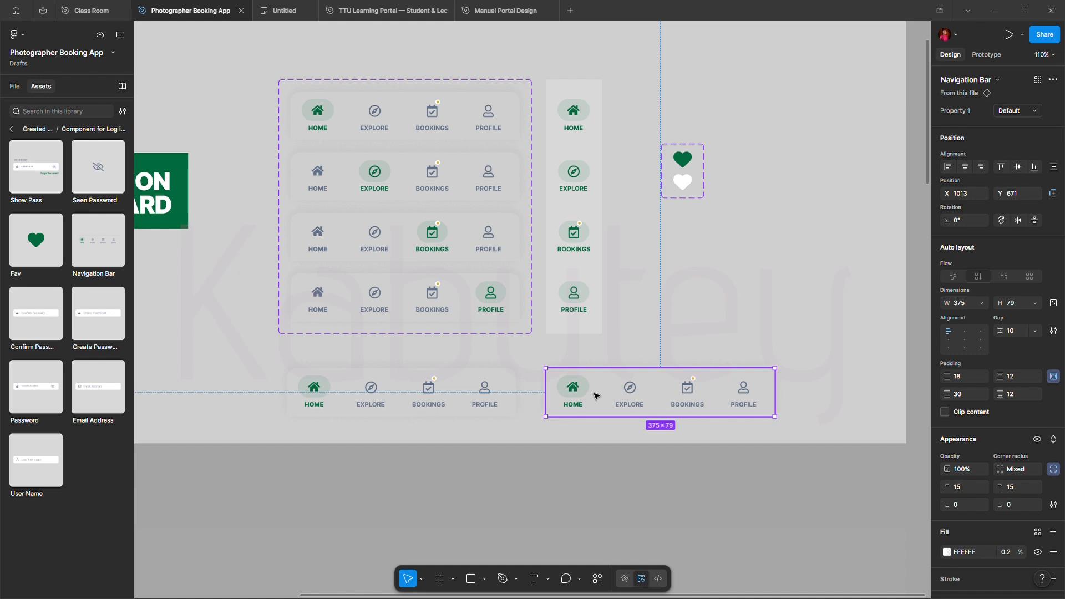
click(1033, 112)
click(1031, 126)
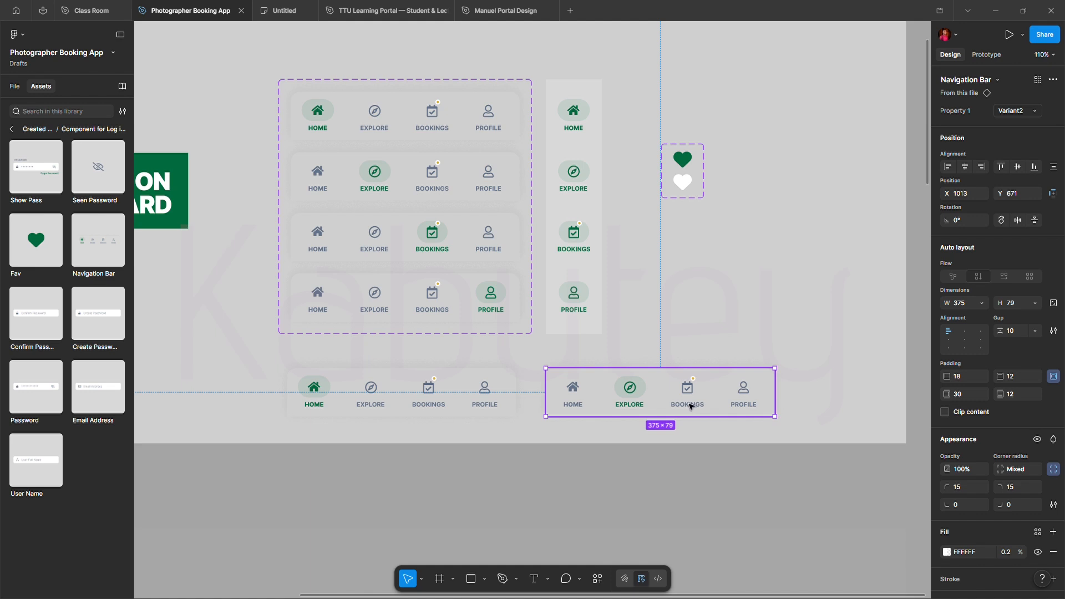
Try Variant3 and Variant4 on the duplicated navigation bar instance, and delete that copy.
click(1011, 113)
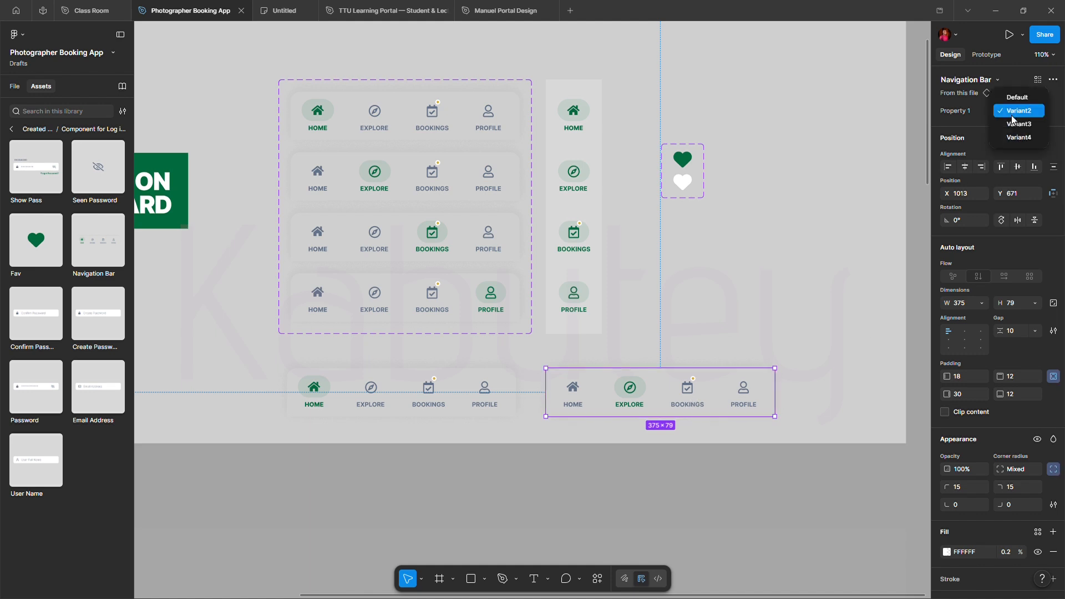
click(1017, 124)
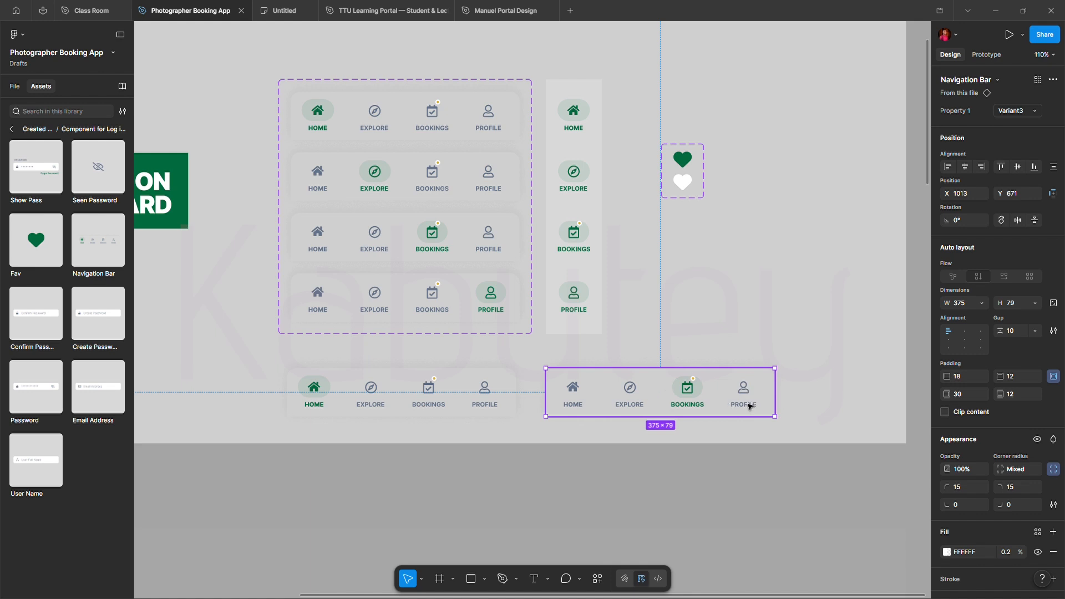
click(1019, 114)
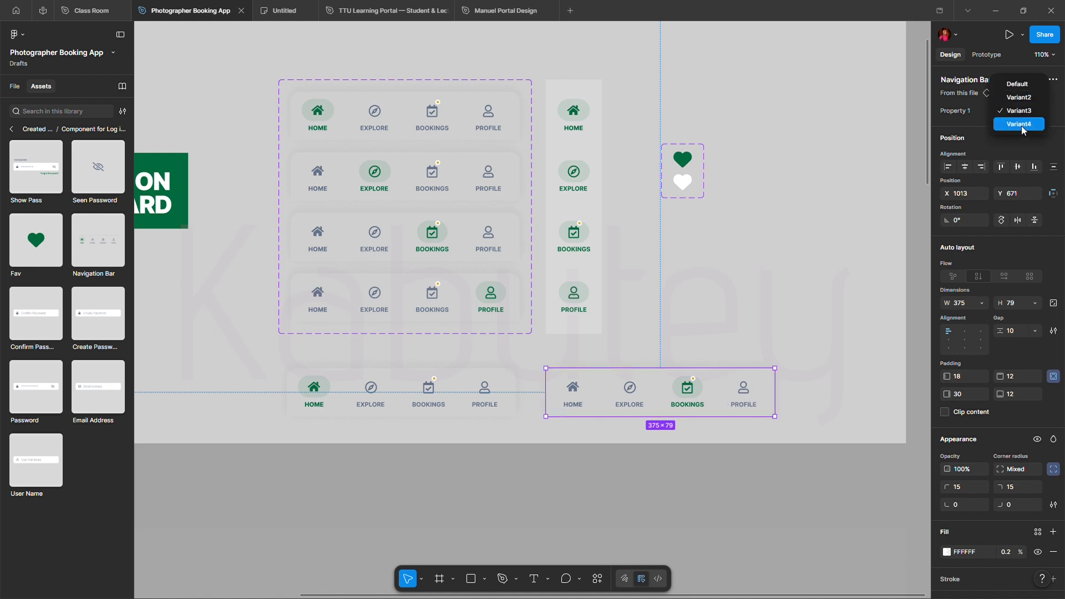
click(1020, 124)
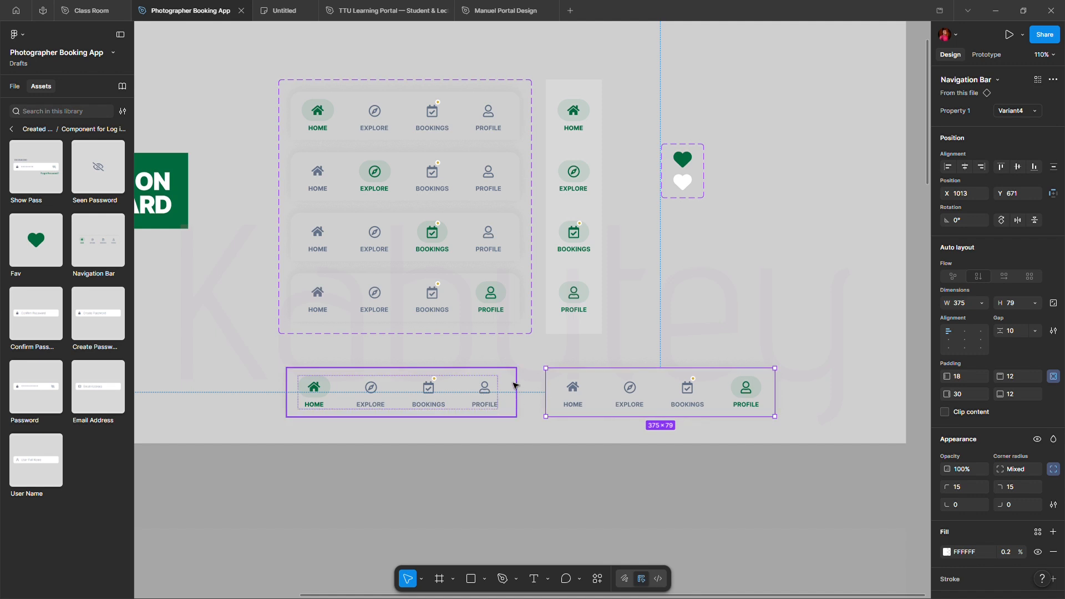
key(Delete)
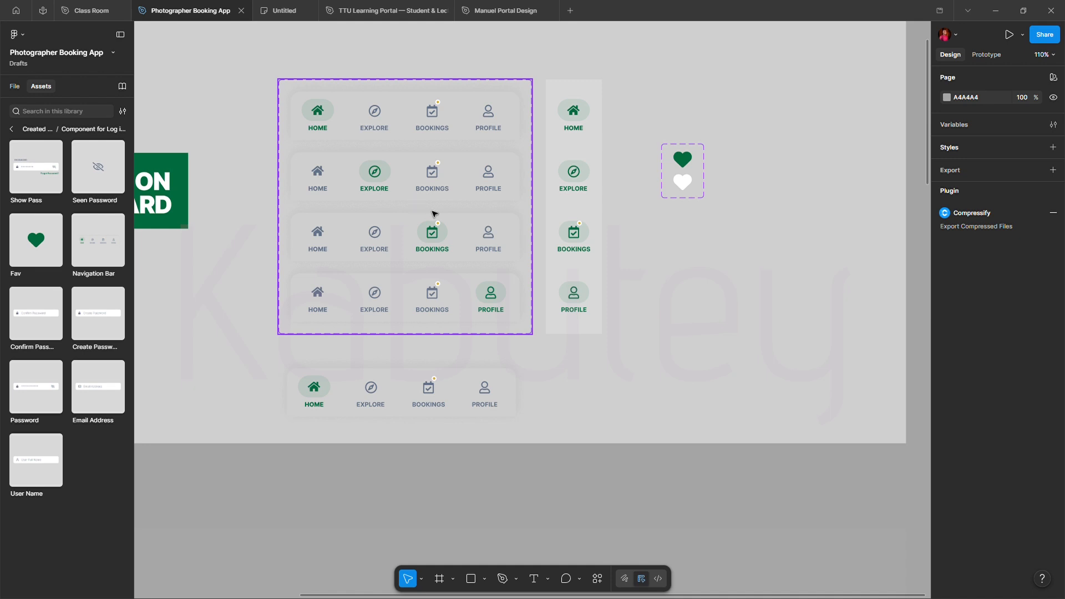
scroll(391, 252, up, 3)
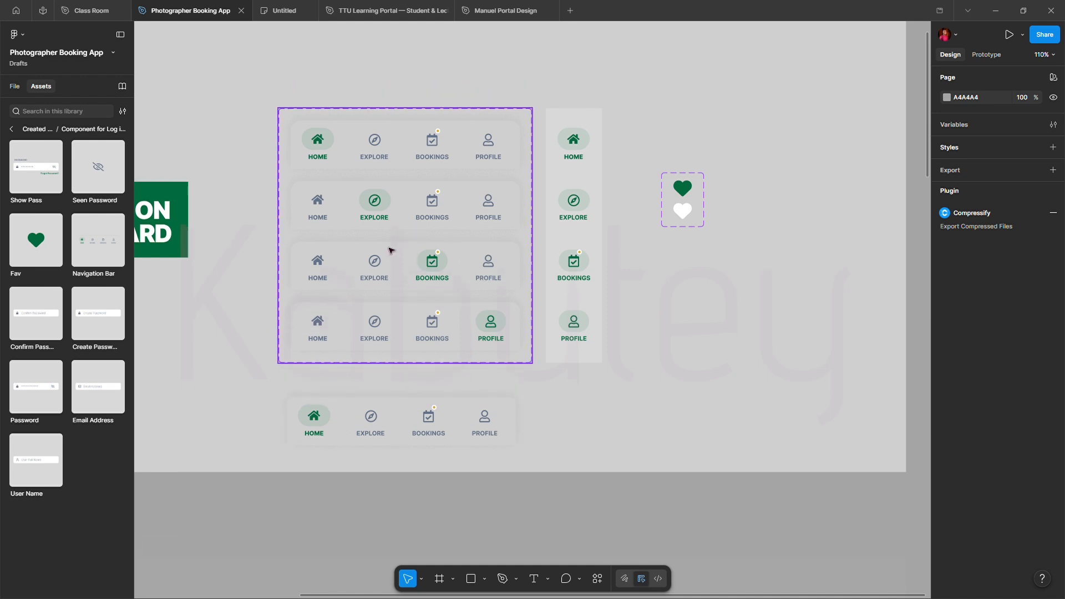
scroll(391, 252, up, 5)
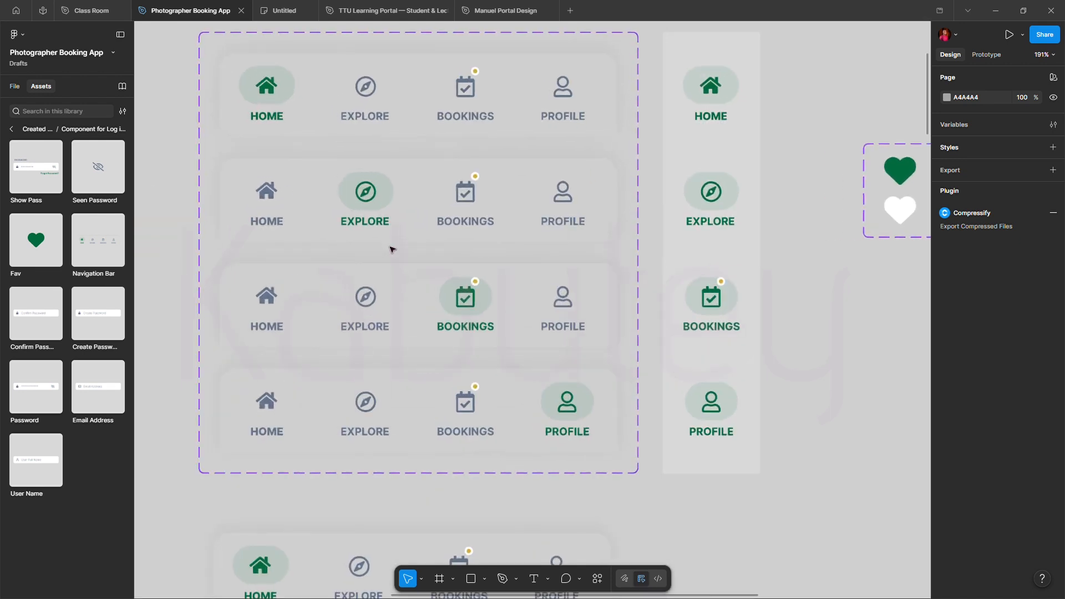
Show the Navigation Bar component set's prototype connections and inspect the Home interactions from Variant4, Variant3 and Variant2 to Default.
click(265, 38)
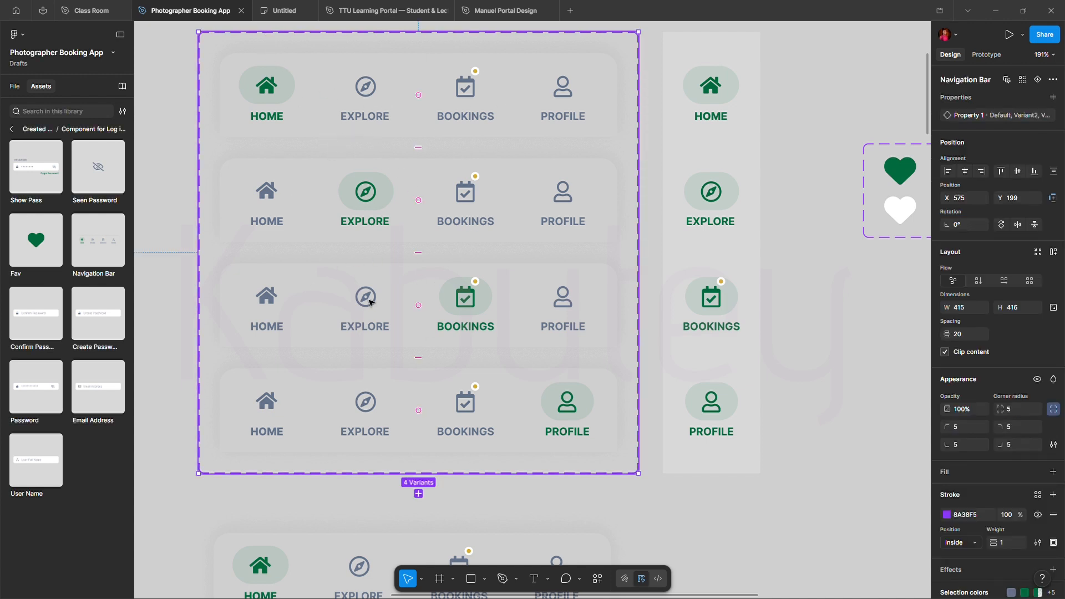
click(987, 56)
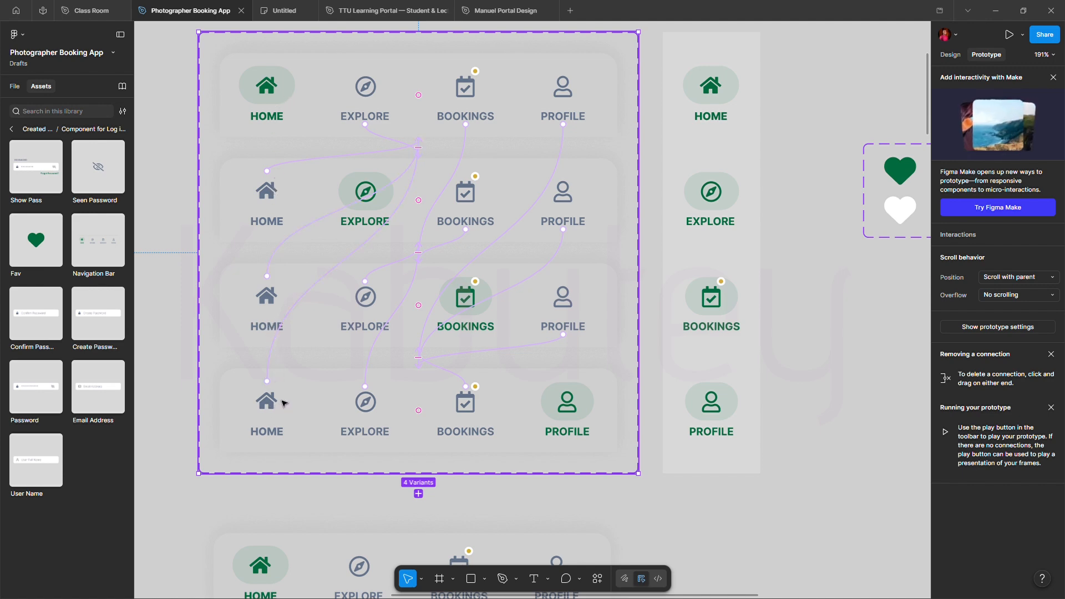
click(269, 378)
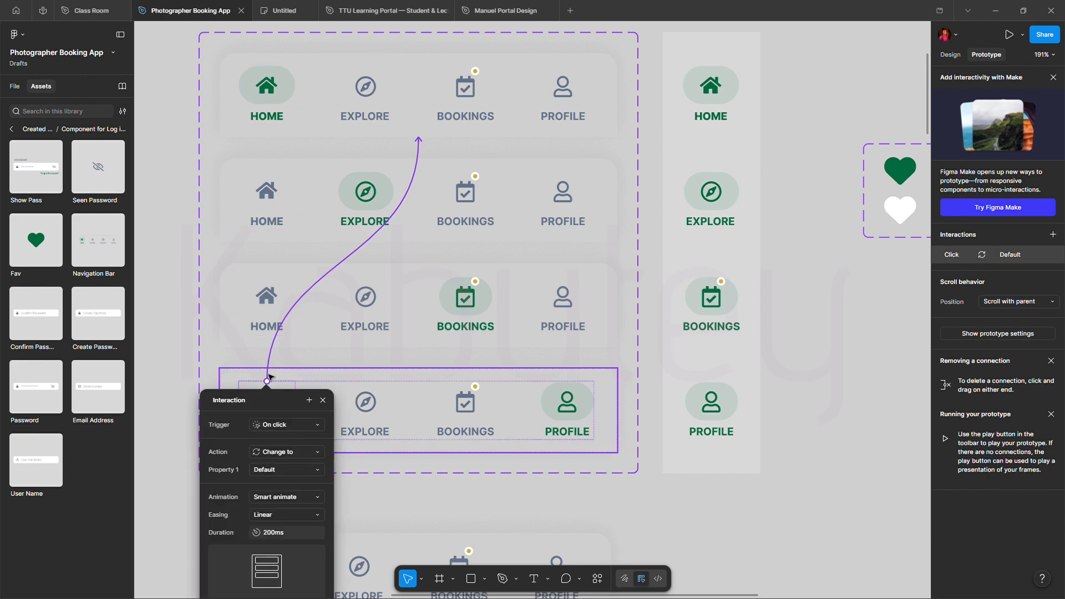
click(269, 300)
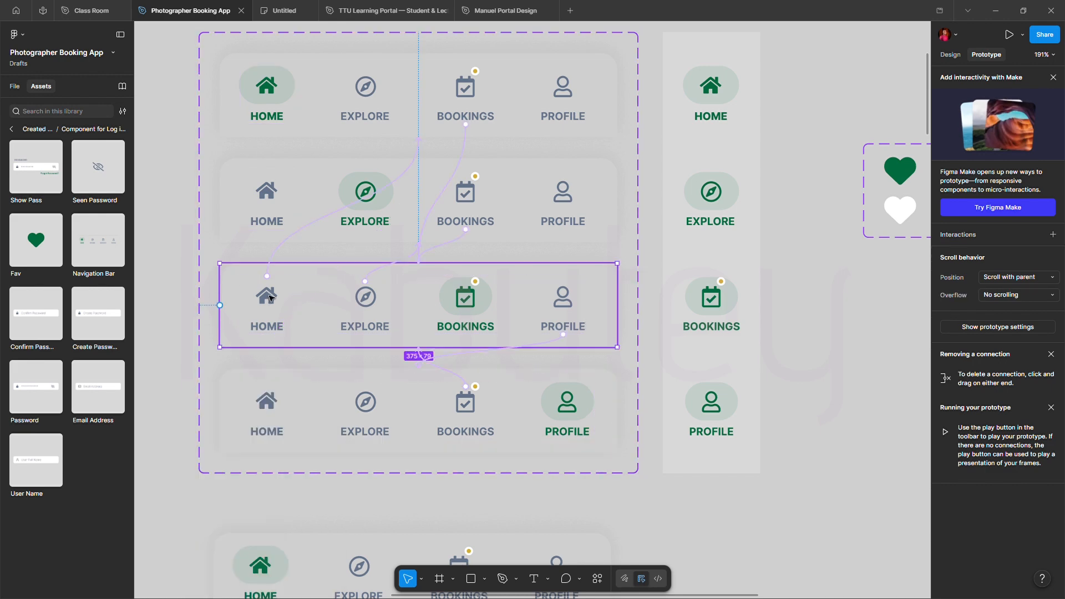
click(288, 256)
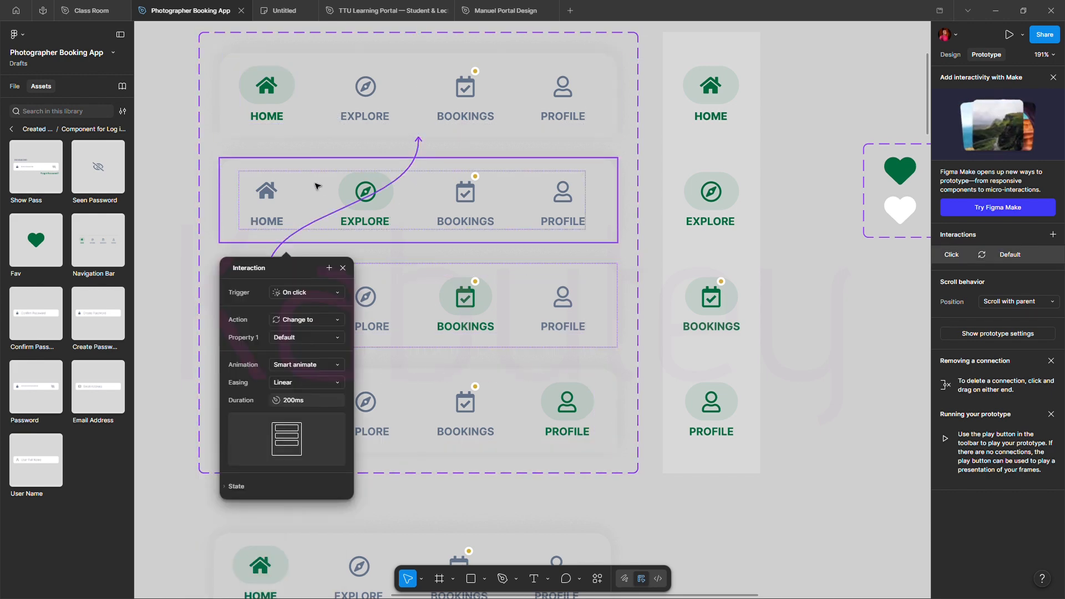
click(278, 189)
click(267, 170)
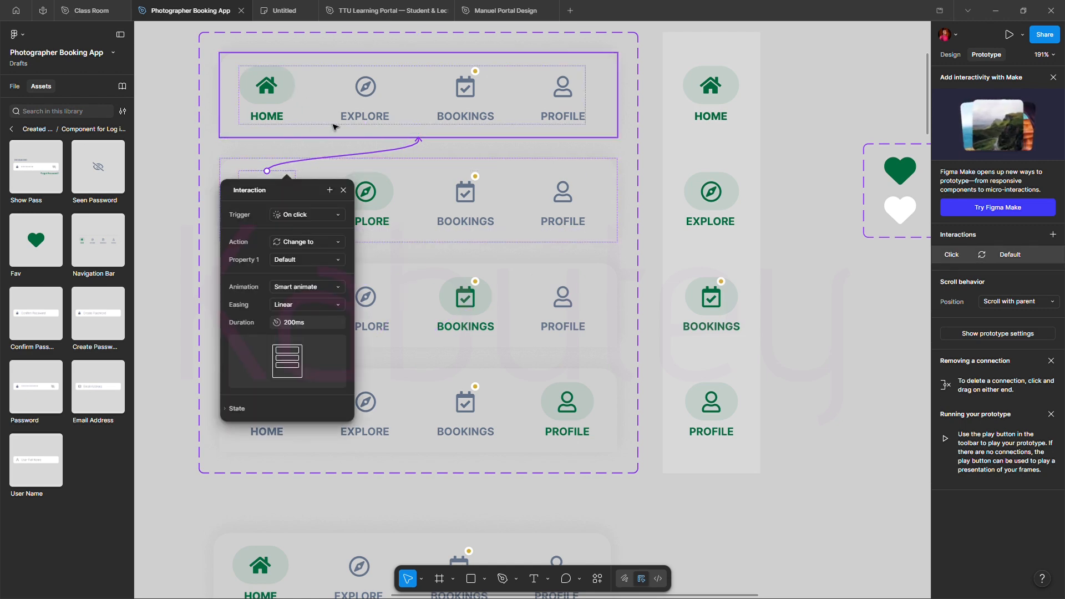
Examine the prototype connections of each navigation bar variant, from the Home variant down to the Profile variant.
click(361, 103)
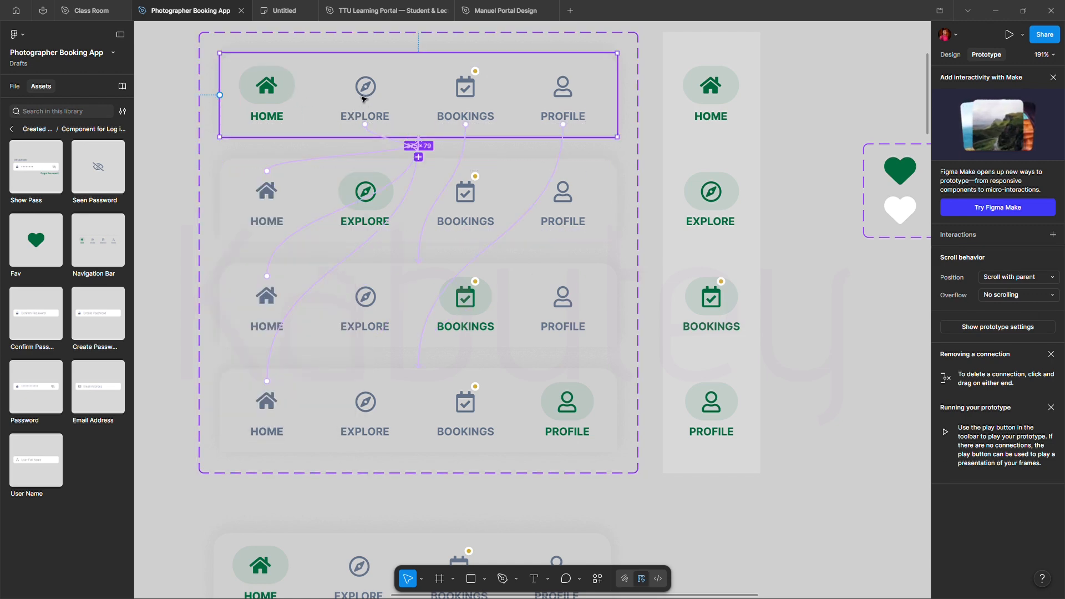
click(324, 198)
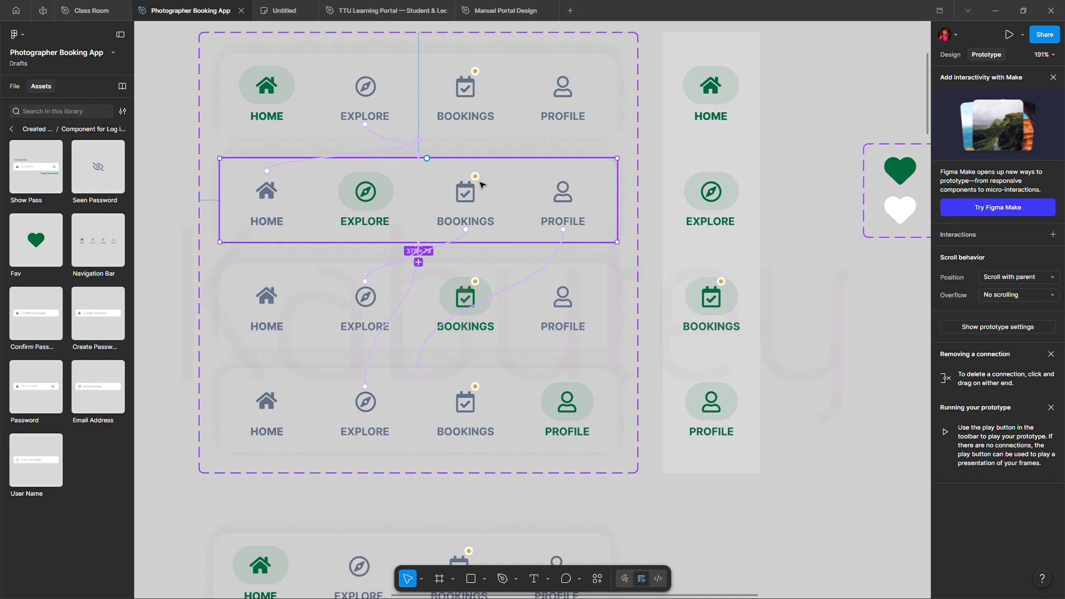
click(466, 309)
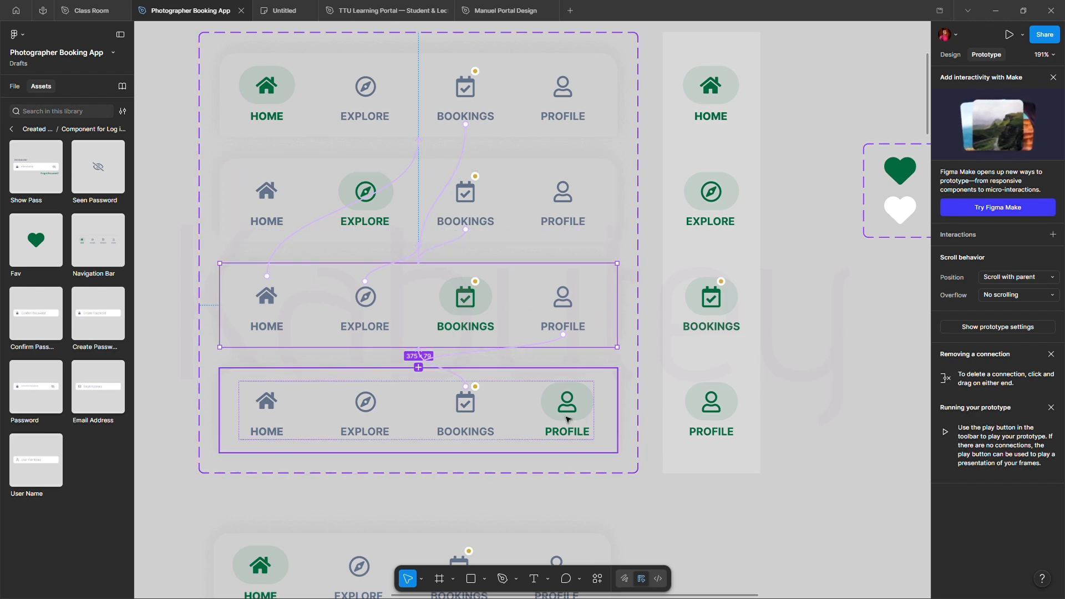
click(537, 395)
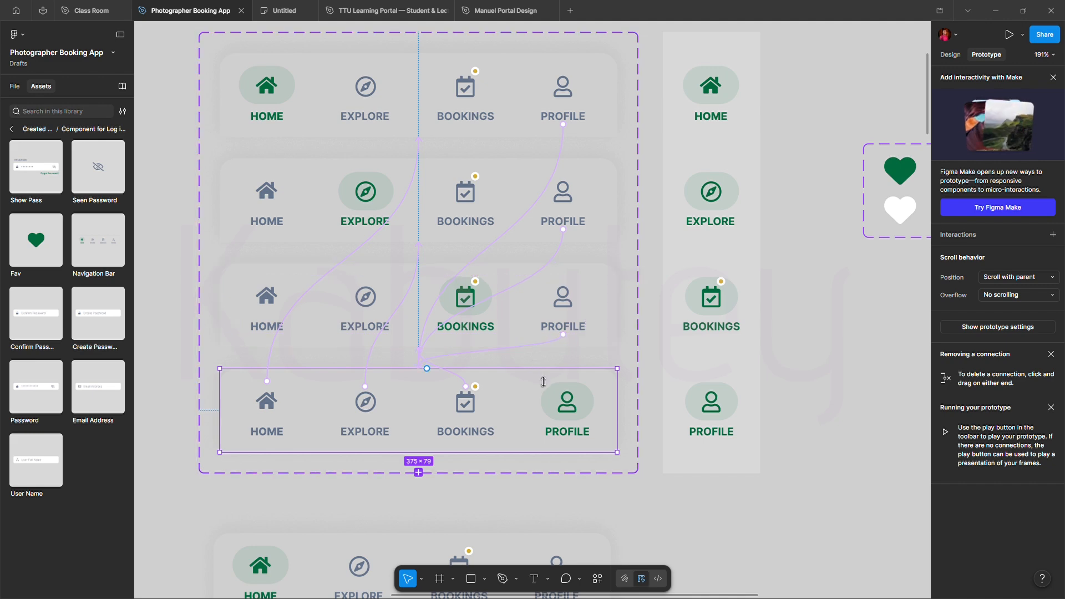
scroll(498, 380, up, 2)
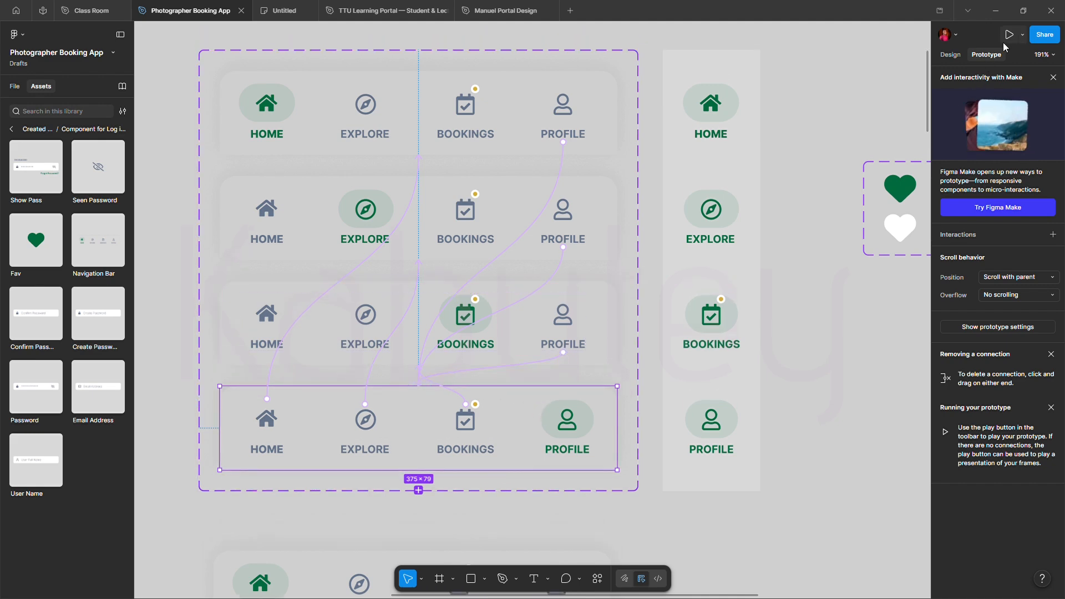
Present the prototype in its own tab and return to the Photographer Booking App design file.
click(1023, 36)
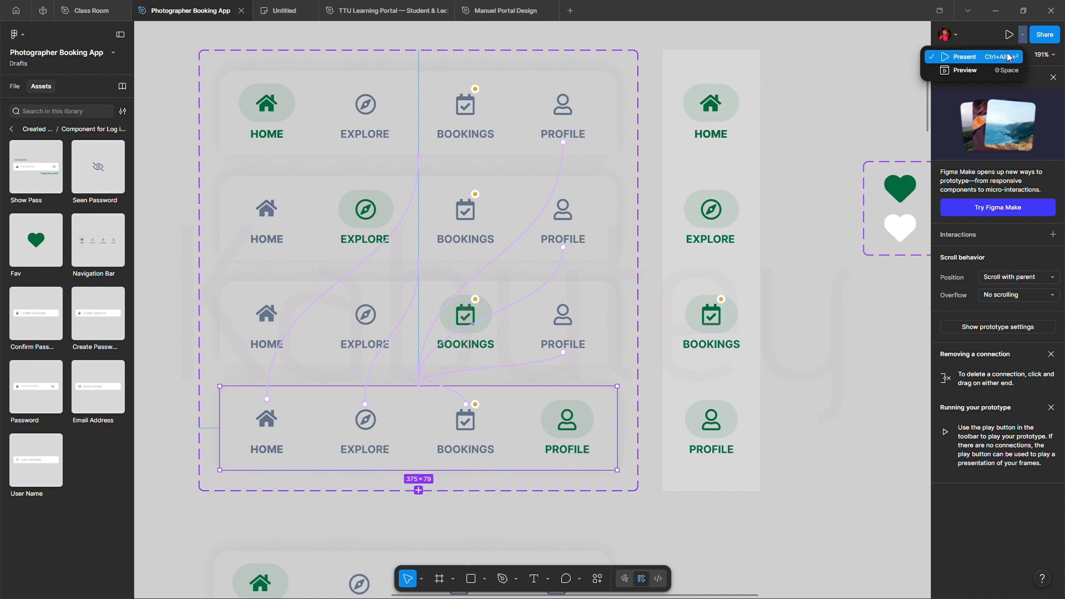
click(1009, 35)
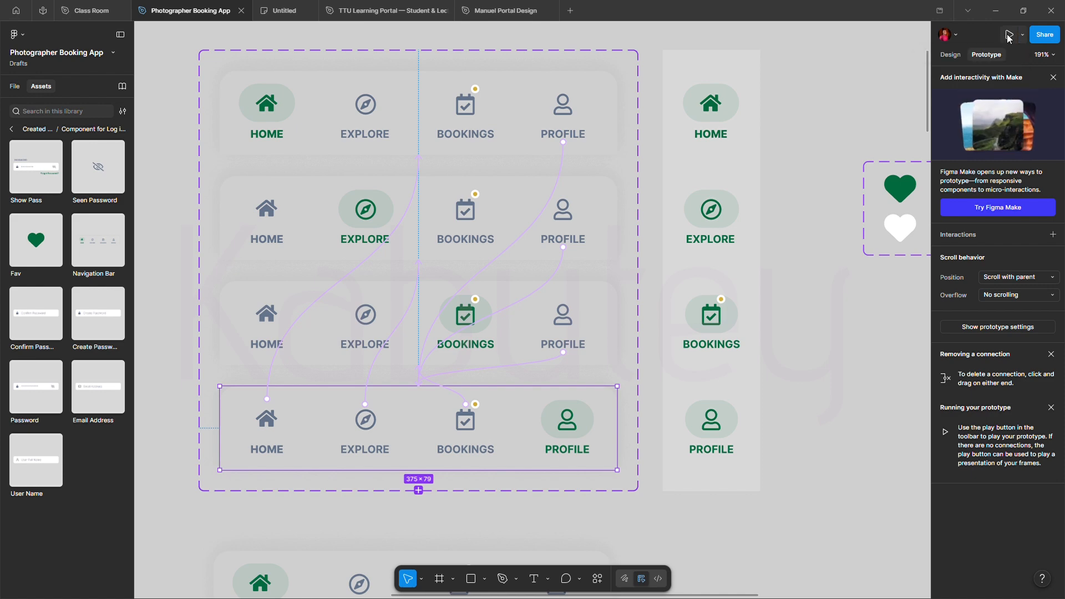
click(1009, 35)
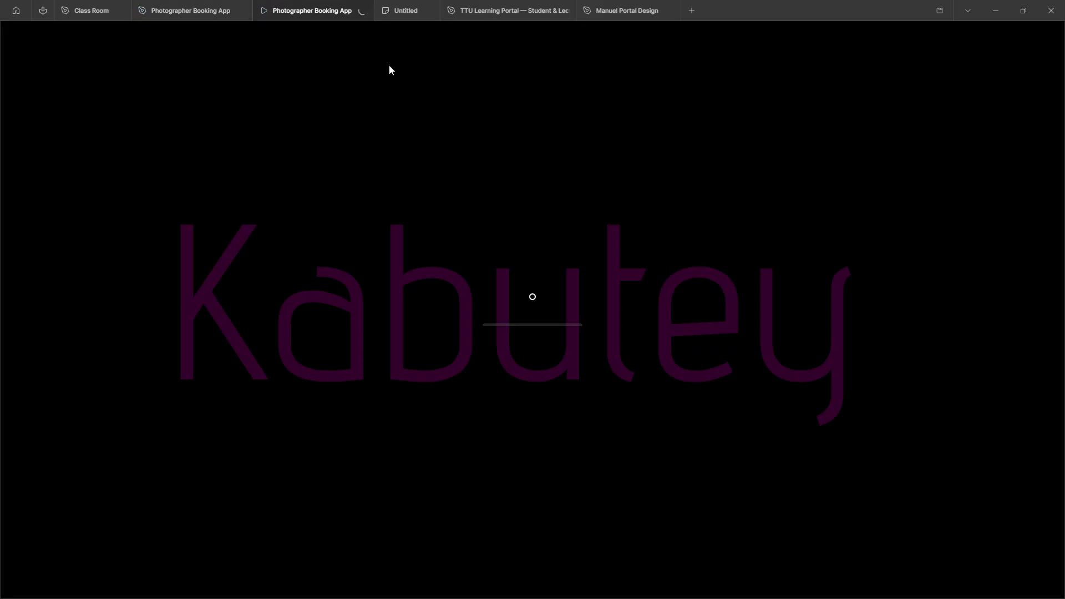
click(195, 10)
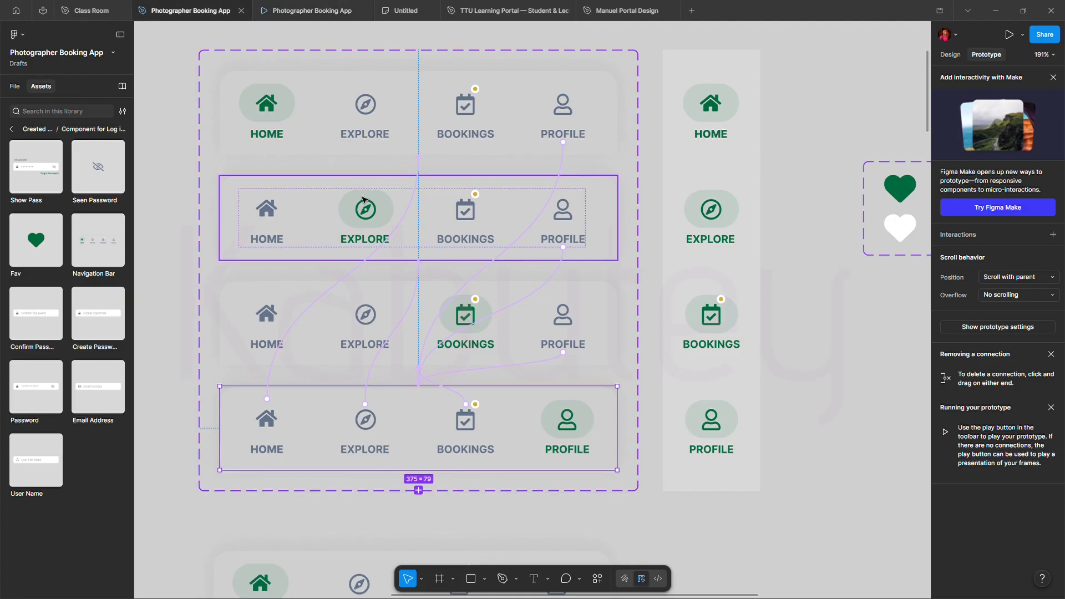
scroll(363, 195, down, 2)
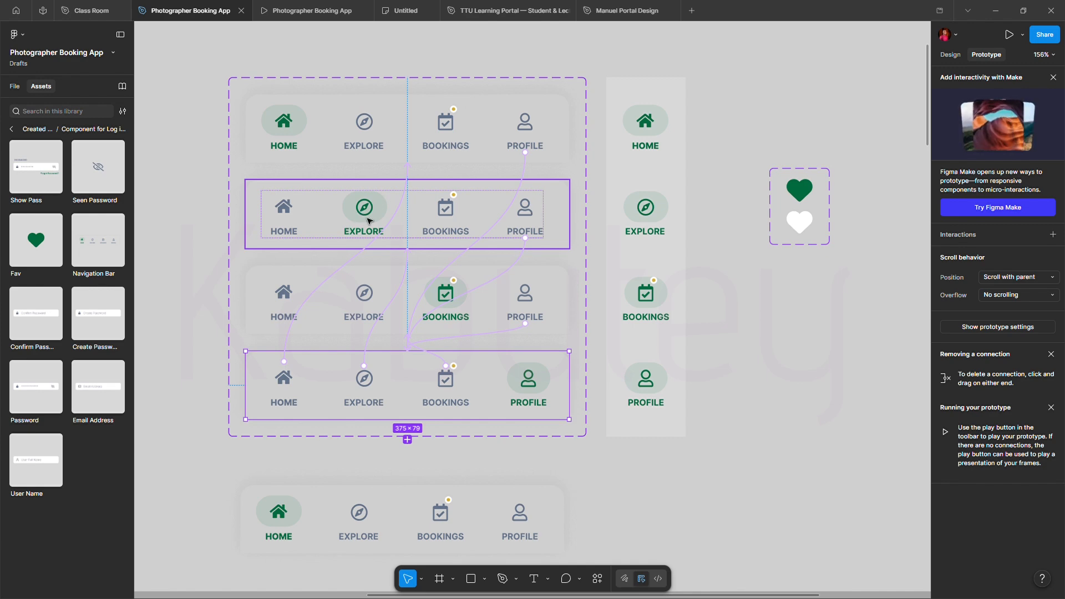
click(308, 10)
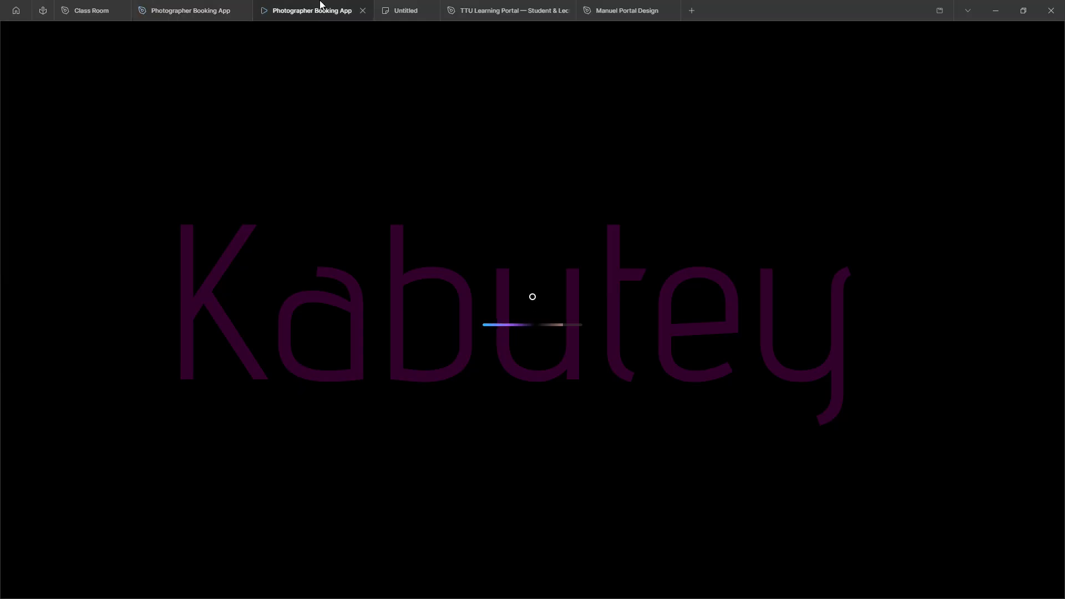
click(167, 12)
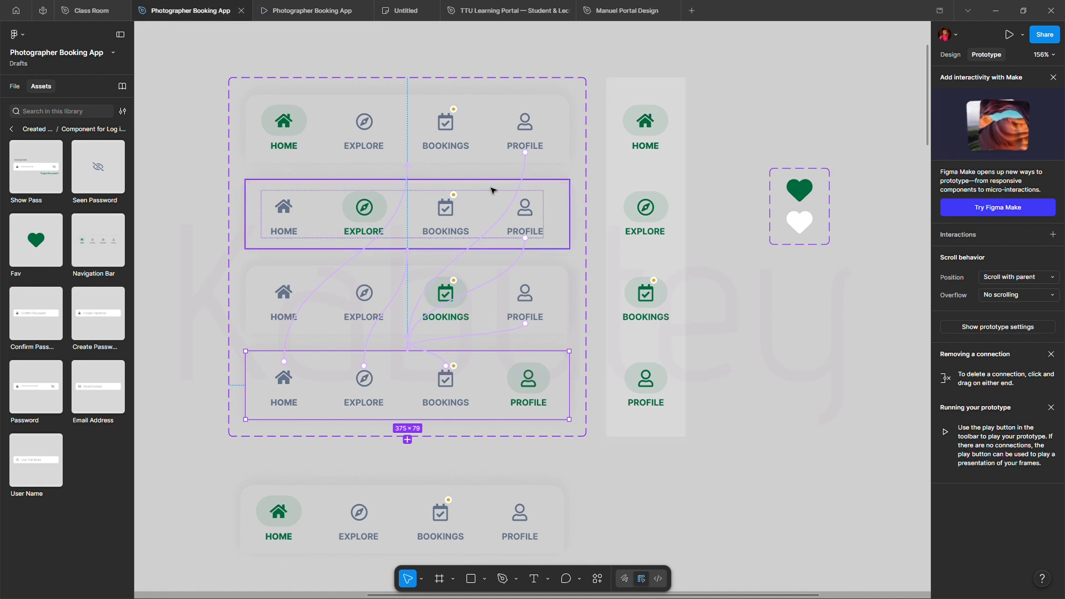
click(1022, 35)
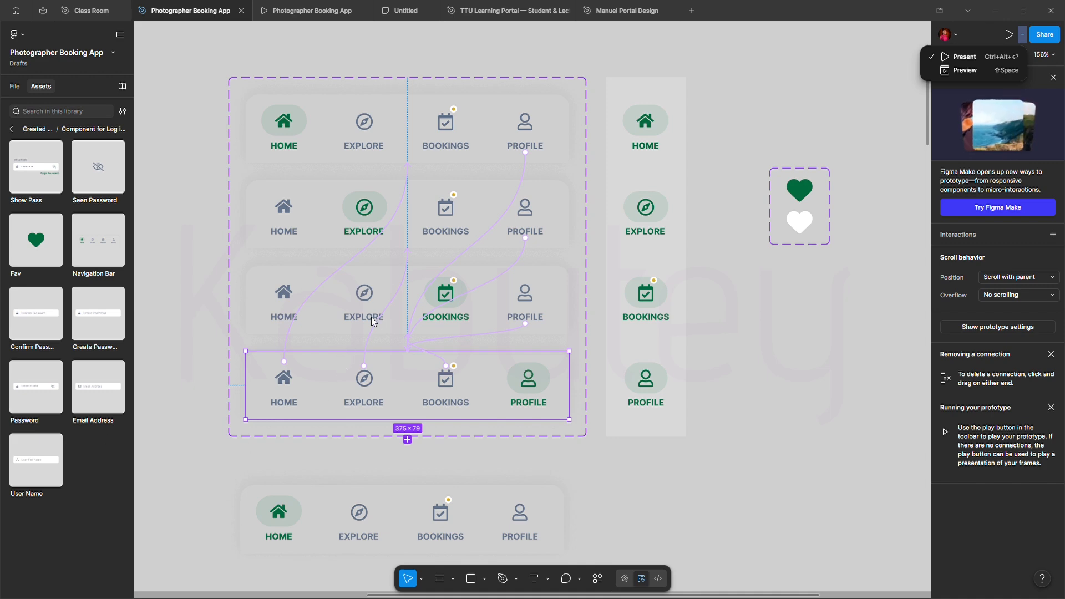
click(302, 11)
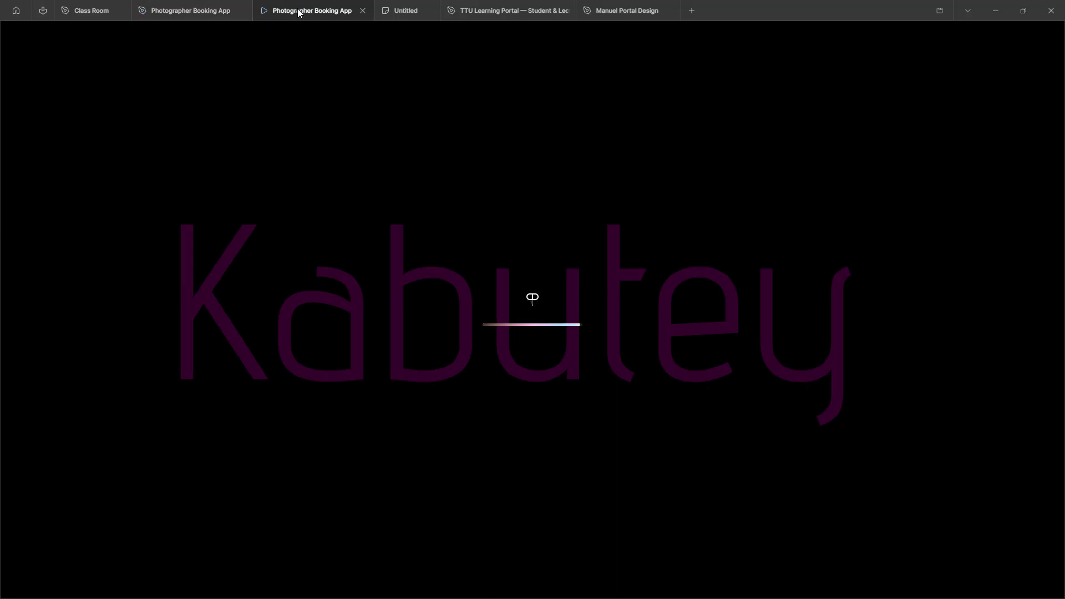
click(192, 11)
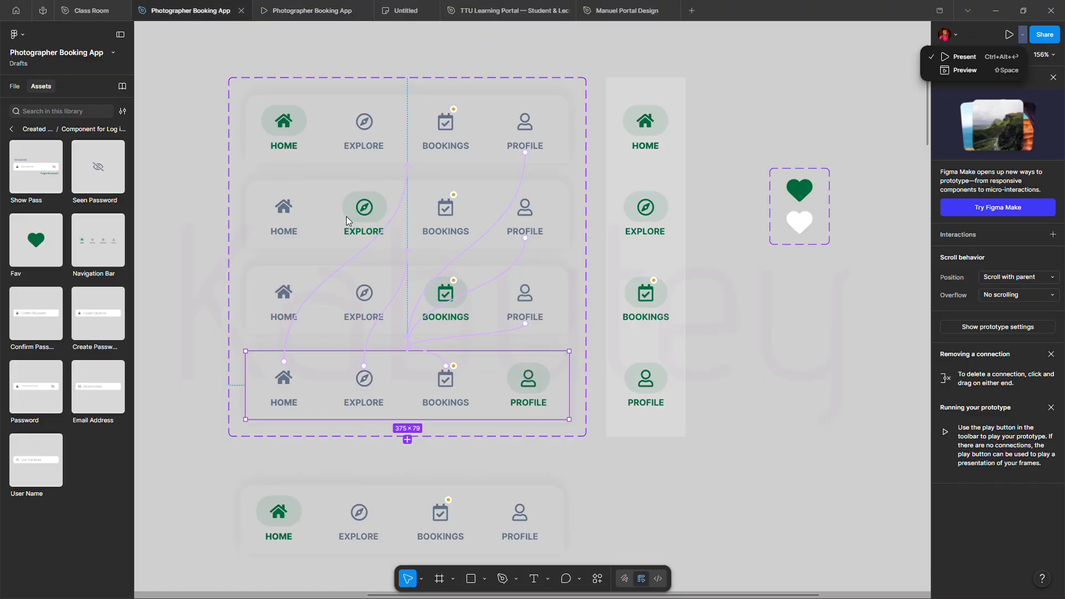
click(298, 9)
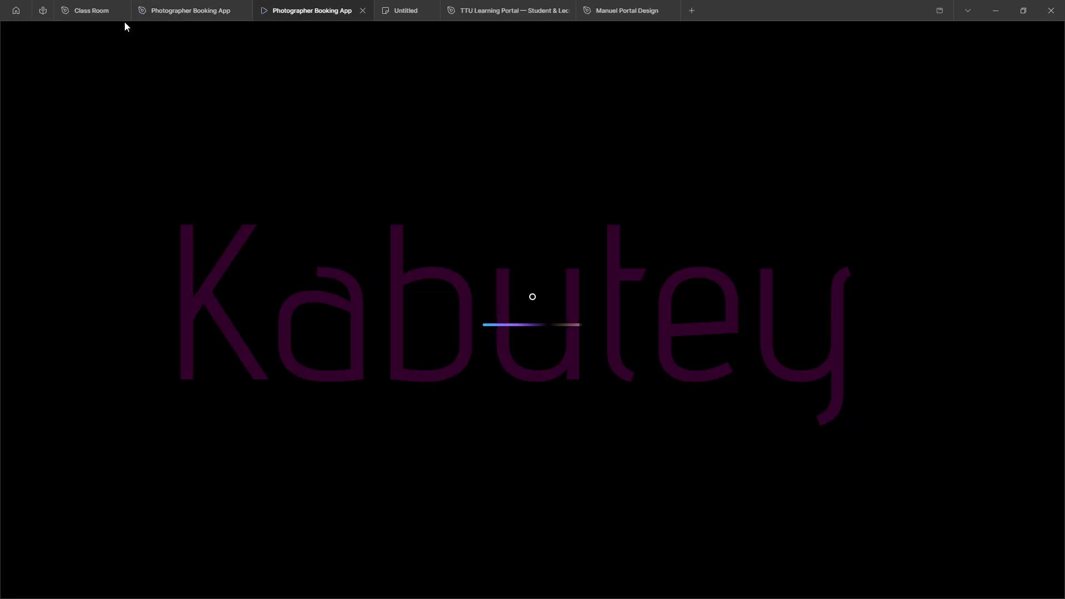
click(190, 11)
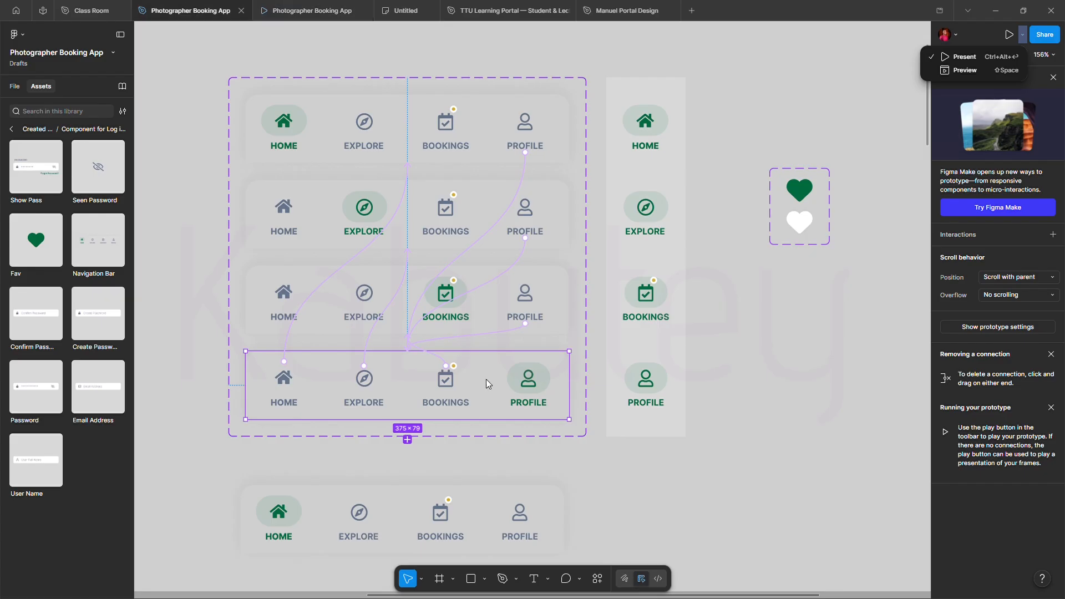
click(671, 359)
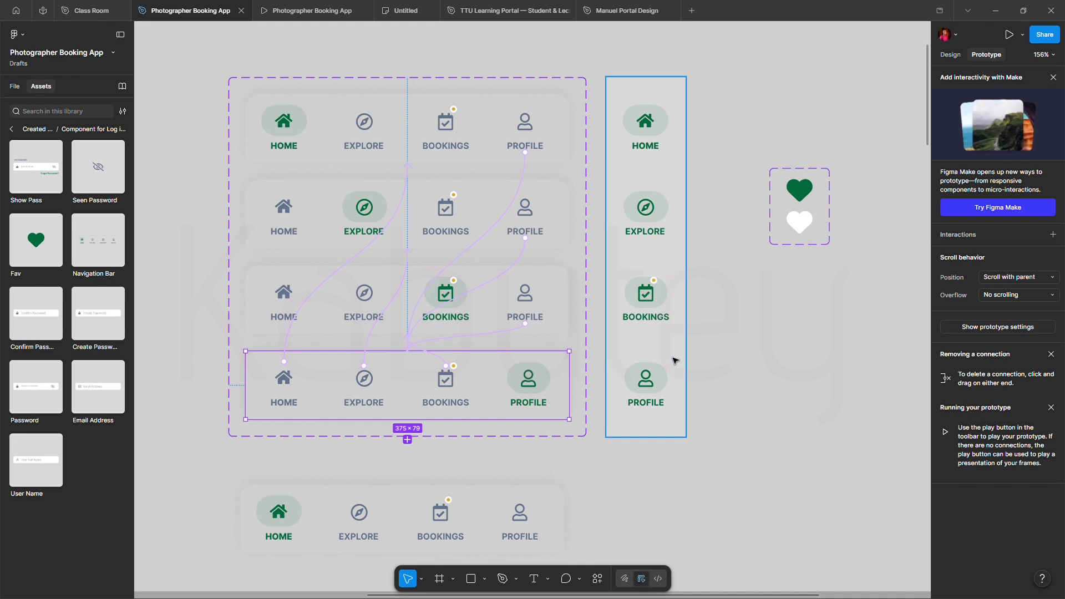
Inspect the click interactions between the green and white hearts in the Fav component set.
click(806, 175)
scroll(822, 214, up, 10)
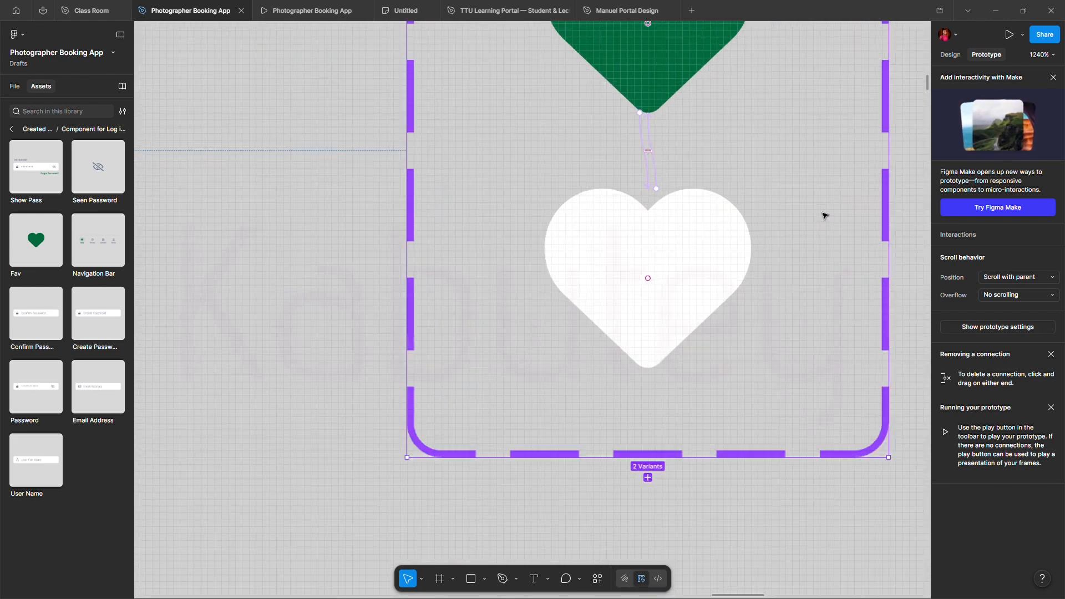
scroll(823, 216, down, 5)
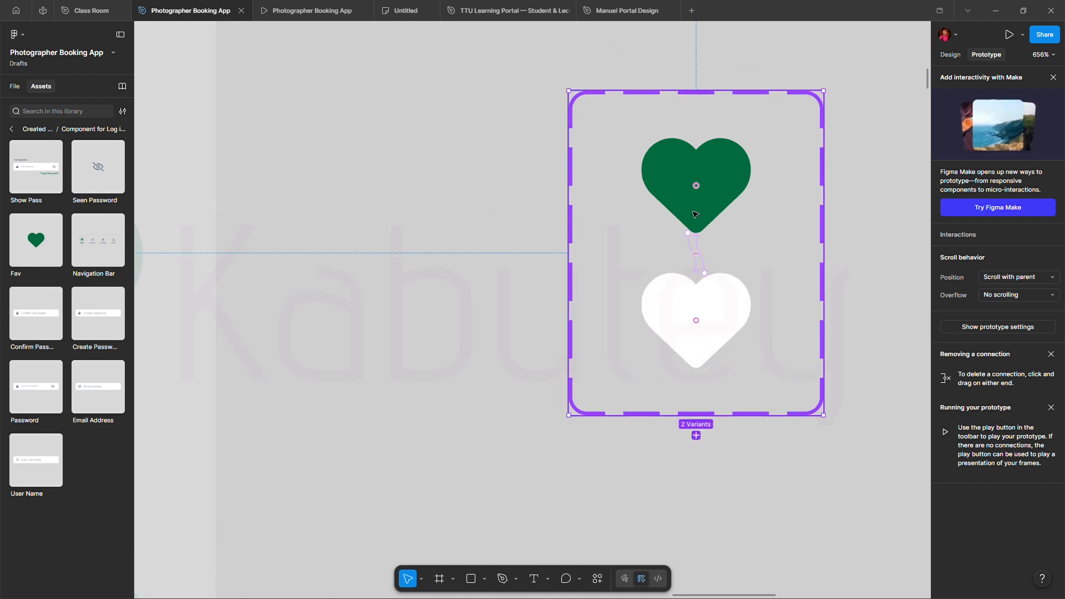
click(698, 265)
click(699, 265)
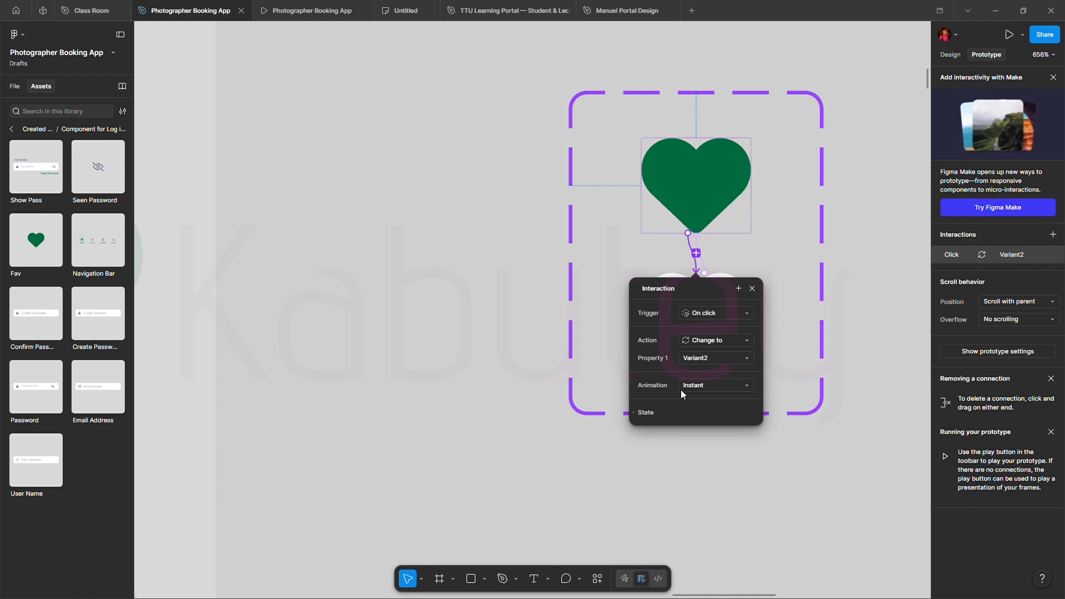
click(705, 272)
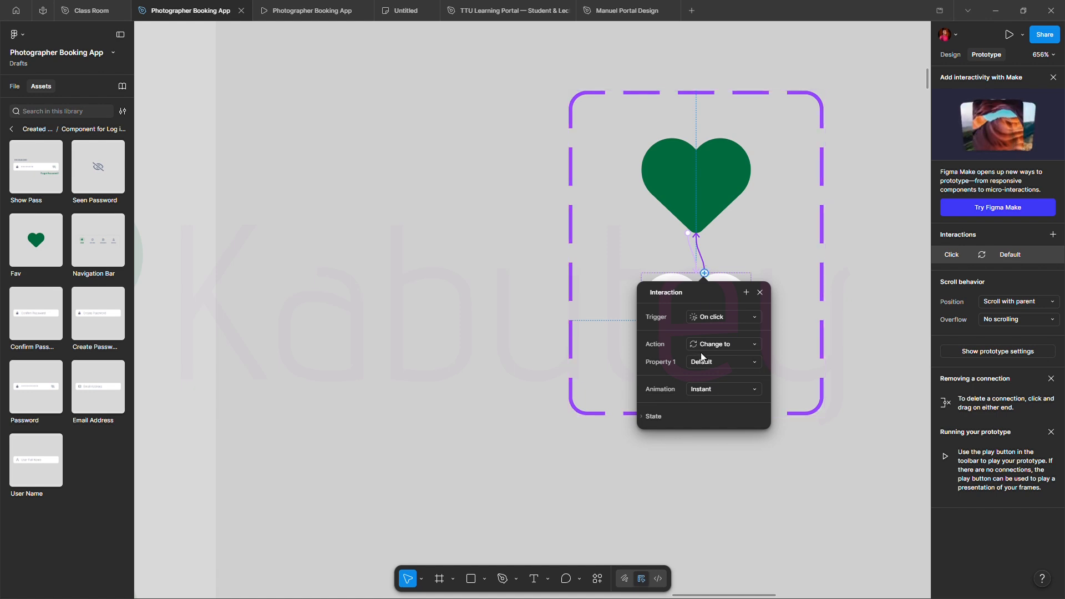
click(455, 339)
Inspect the Explore item's click interaction from the Default variant to Variant2 and close its details.
scroll(516, 338, down, 5)
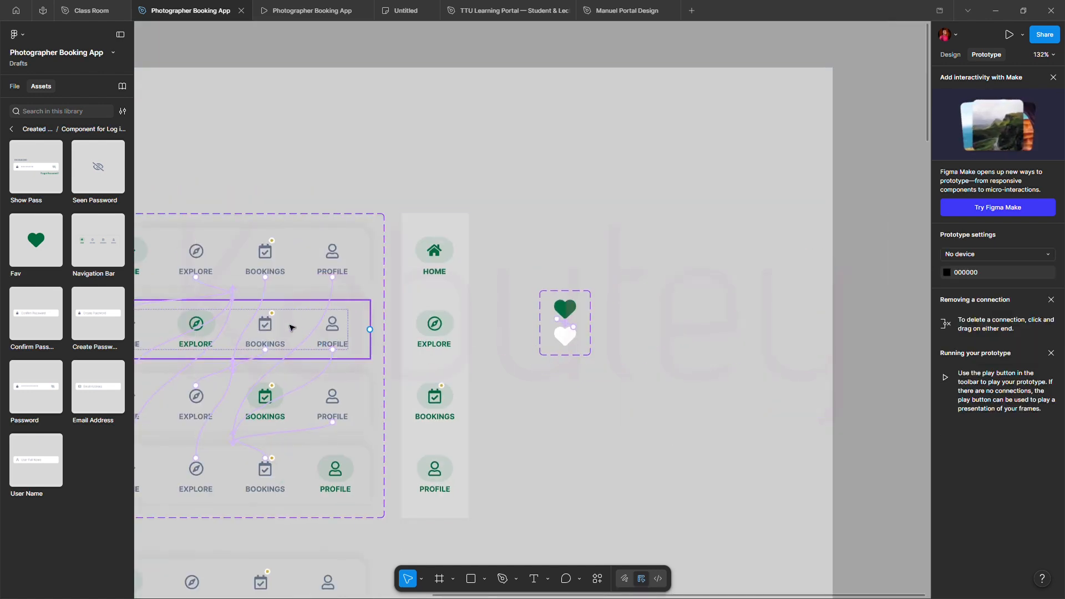
scroll(311, 309, down, 2)
scroll(271, 289, up, 2)
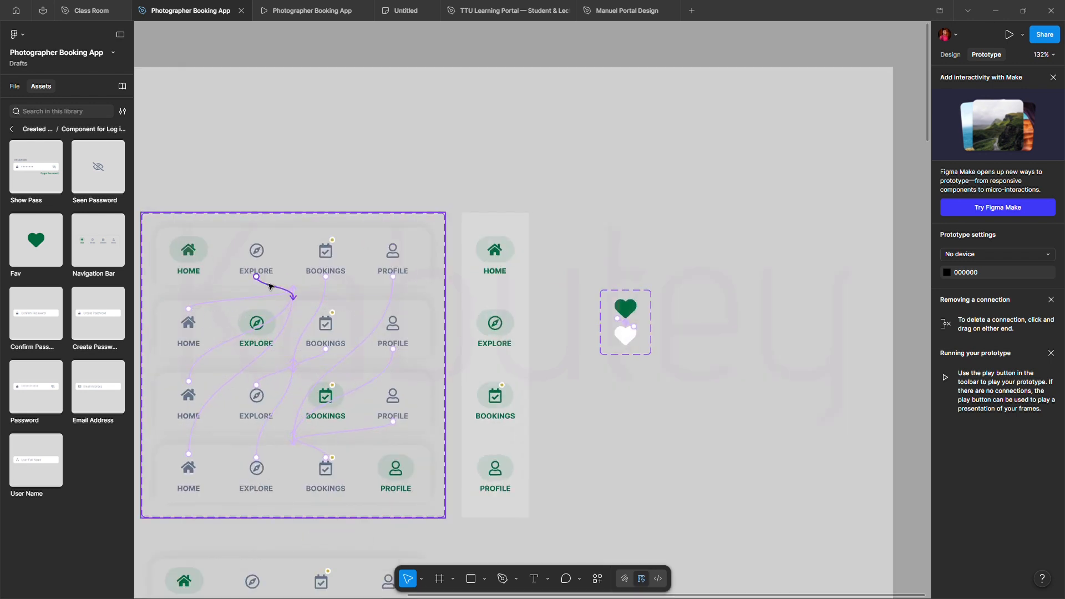
click(267, 288)
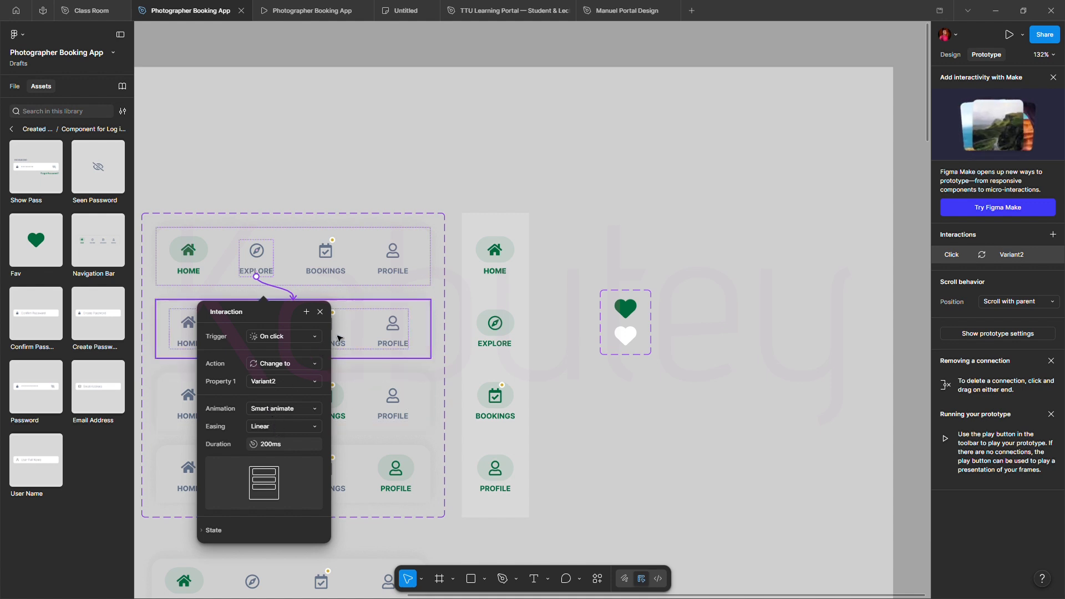
click(320, 312)
Check the prototype presentation, return to the design file and display its pages and layers.
click(312, 10)
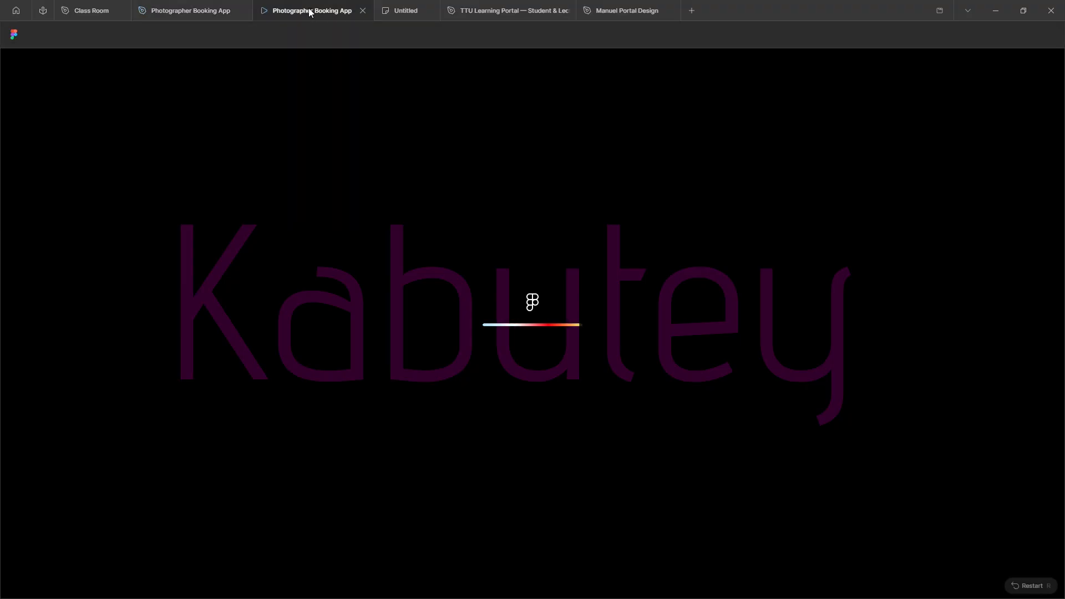
click(204, 15)
scroll(469, 388, down, 5)
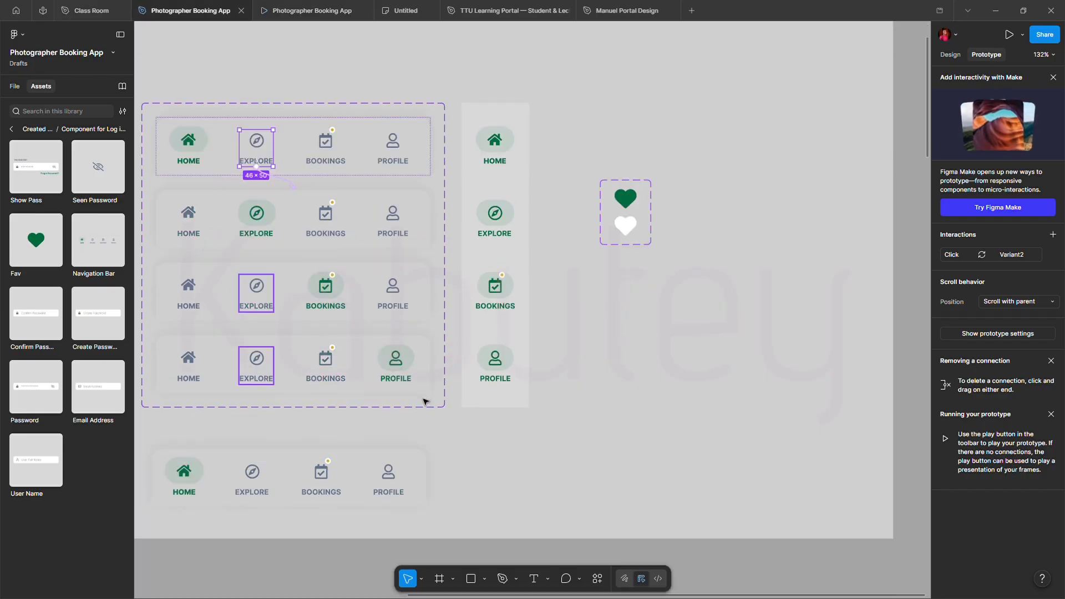
scroll(370, 392, left, 3)
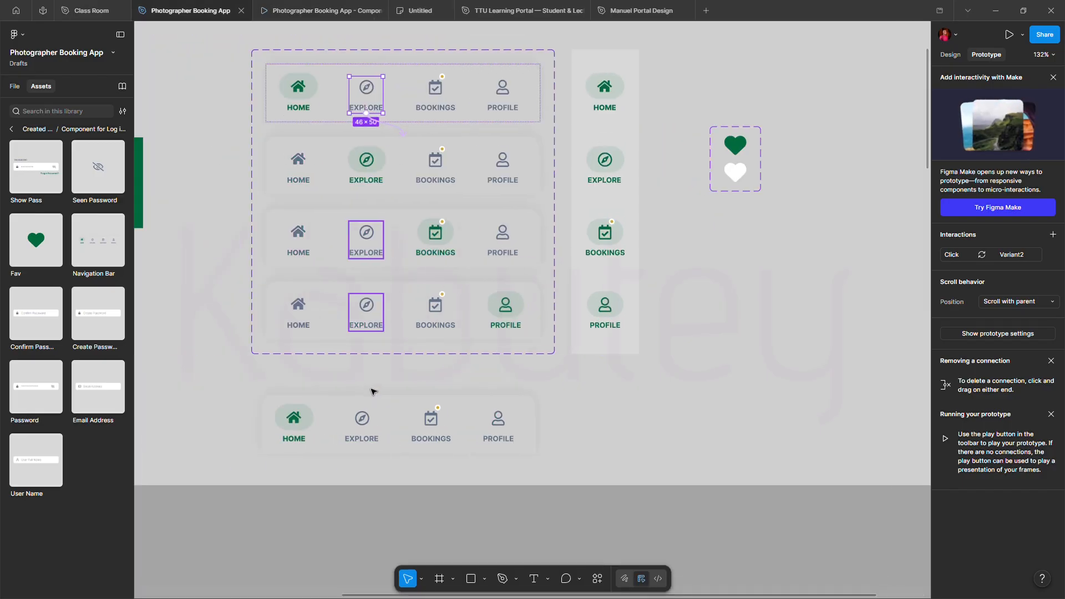
click(15, 86)
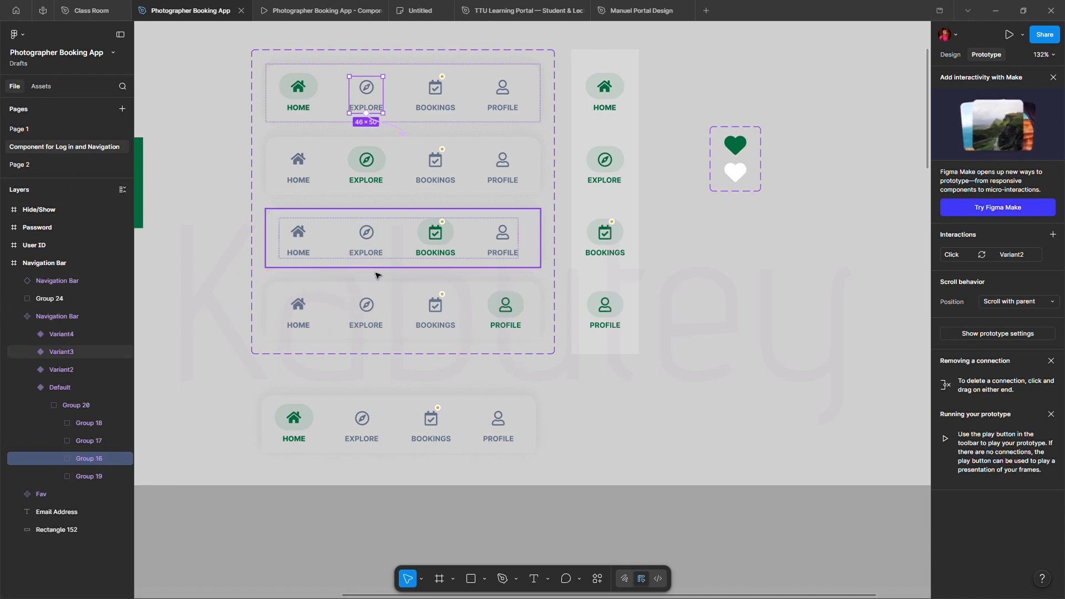
Test the navigation bar instance in the prototype presentation, switching among Explore, Home, Bookings and Profile.
scroll(383, 311, up, 1)
scroll(381, 320, up, 5)
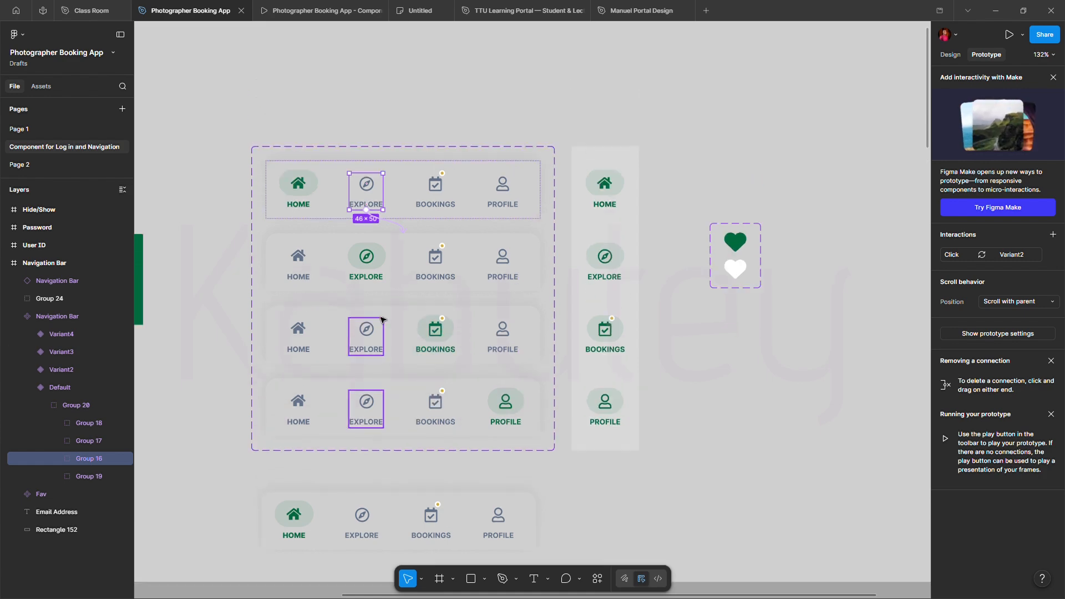
click(320, 10)
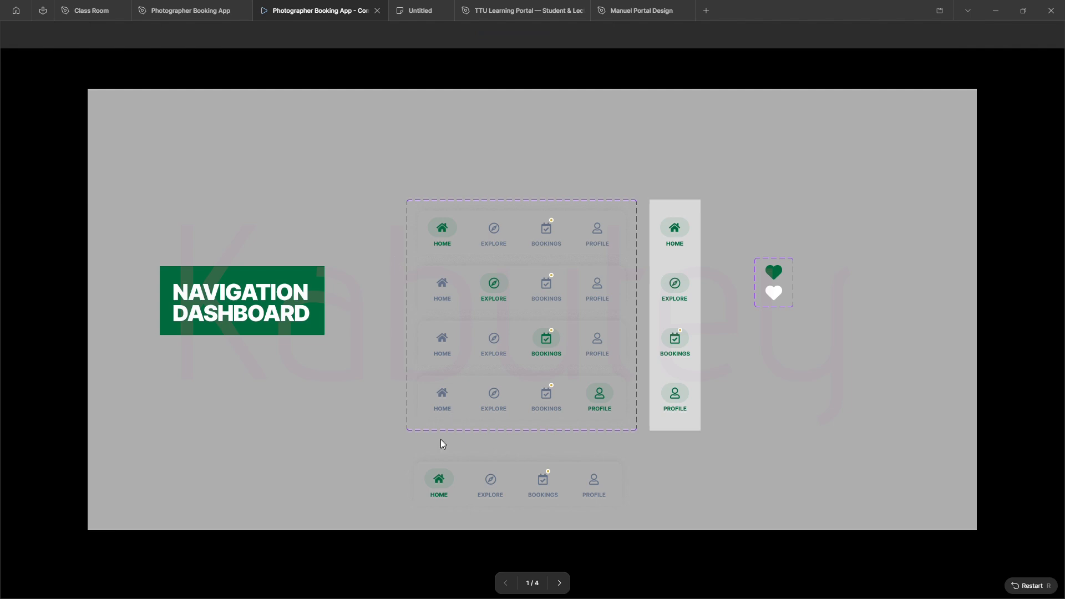
click(490, 483)
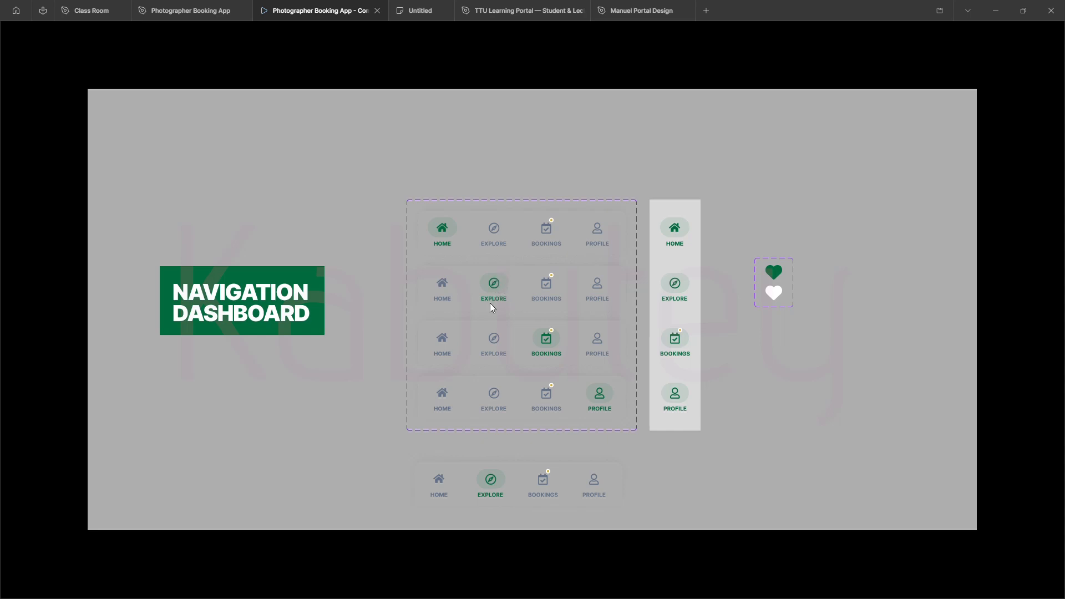
click(436, 483)
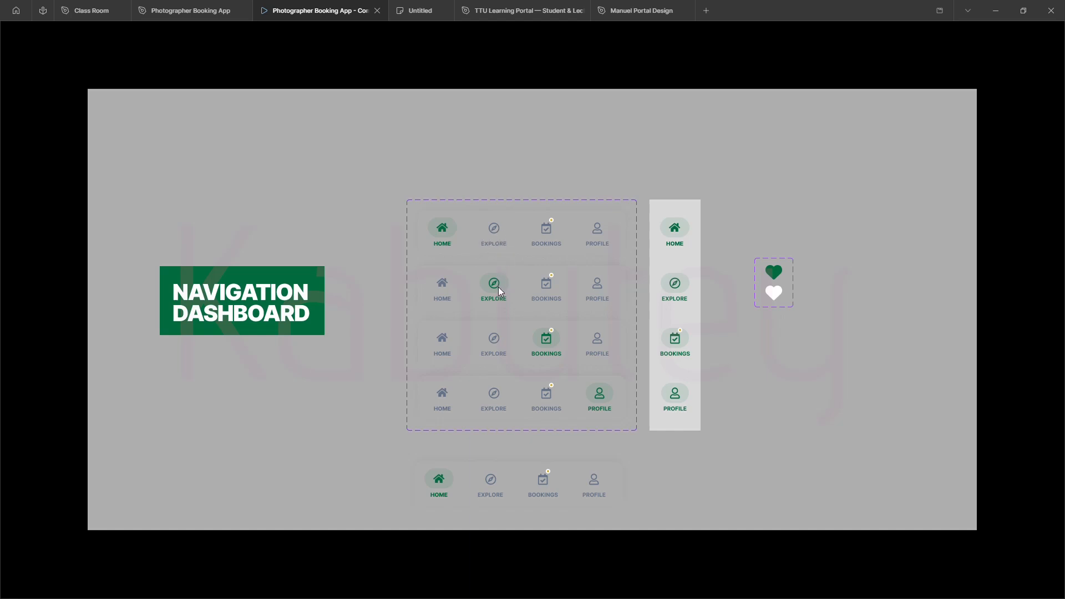
click(544, 482)
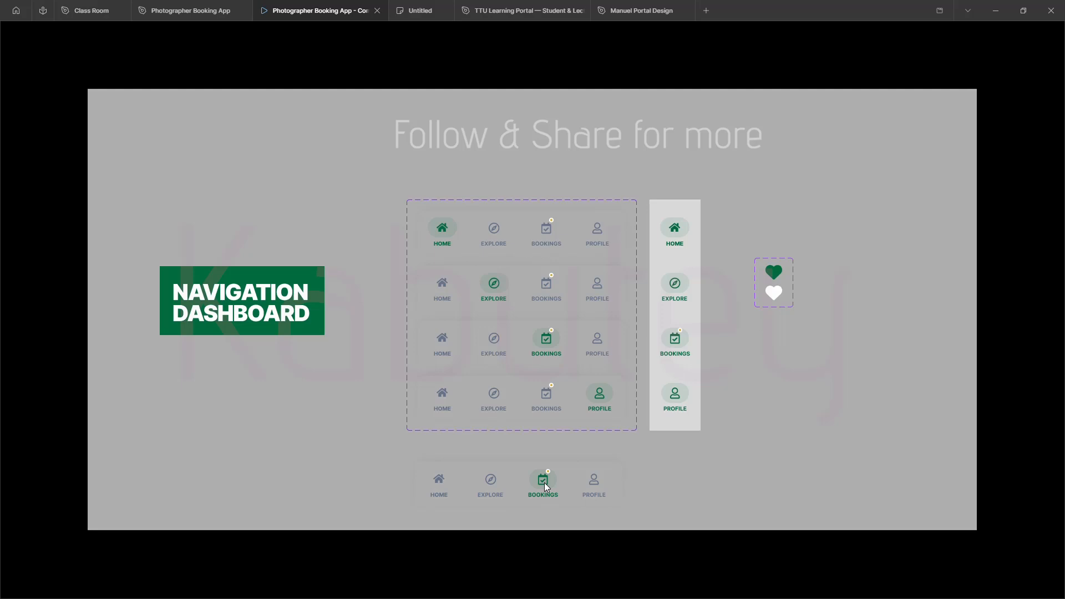
click(491, 481)
click(594, 482)
click(538, 487)
Return to the design file and place a Fav component instance beside the standalone navigation bar instance.
click(201, 11)
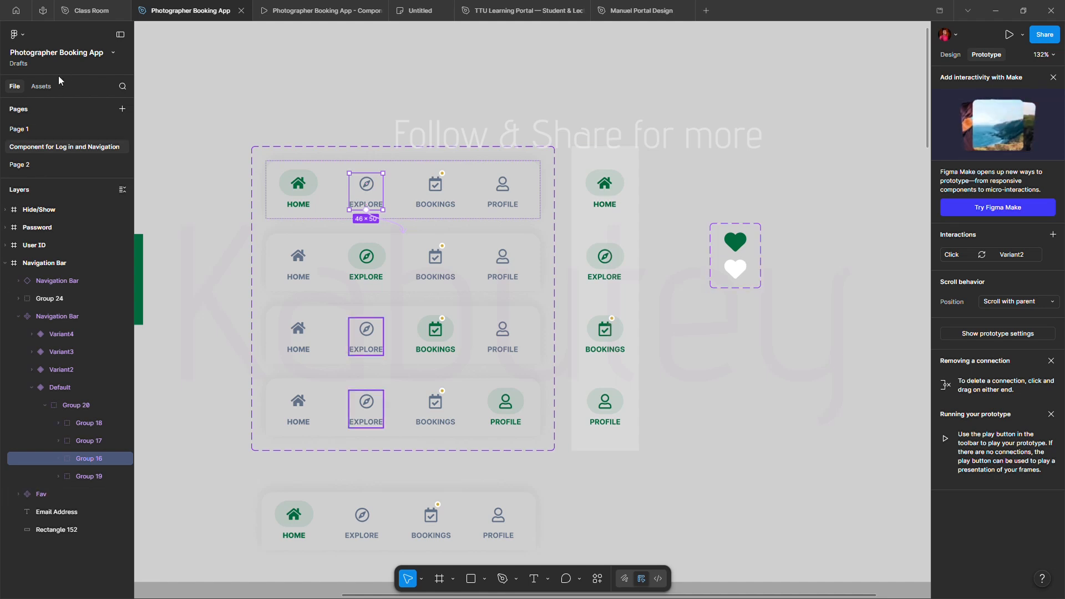
click(43, 88)
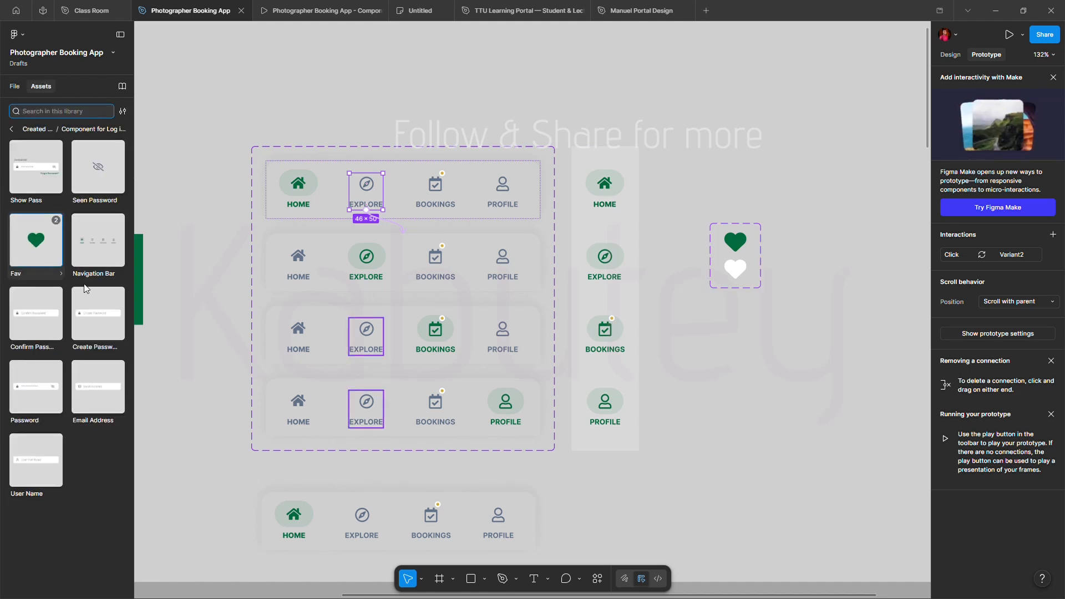
drag(40, 247, 602, 521)
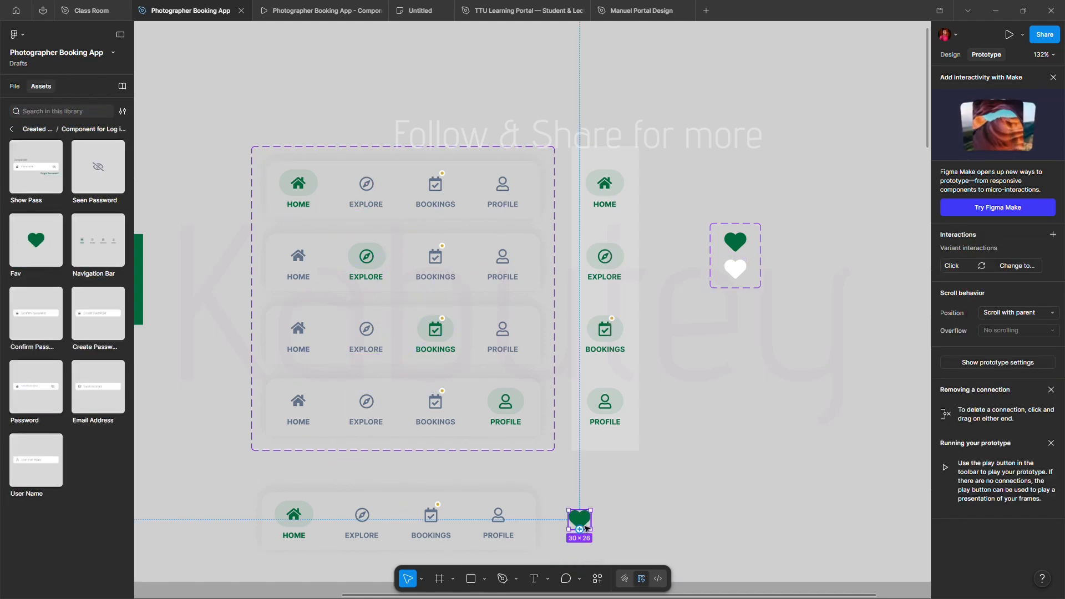
Test the new Fav heart in the prototype presentation, toggling it repeatedly between its two variants.
mouse_move(423, 17)
click(330, 12)
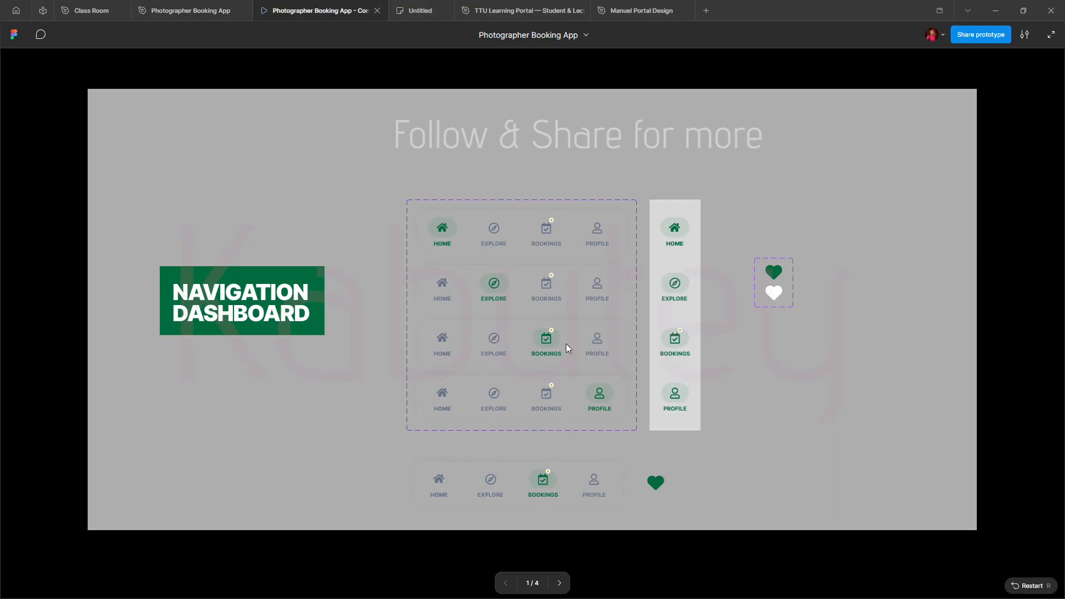
click(663, 486)
click(663, 486)
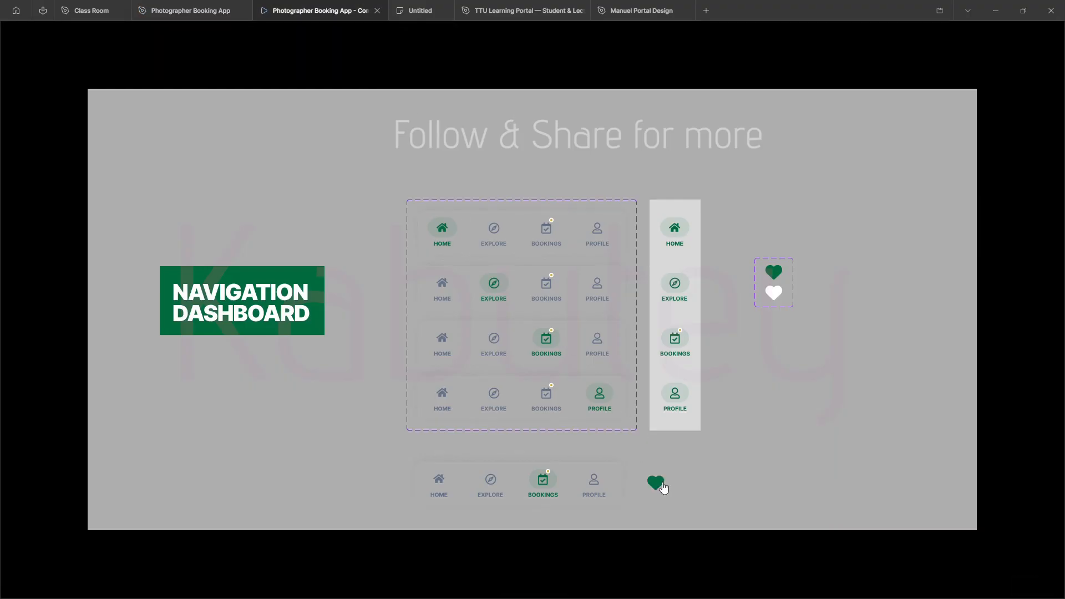
click(663, 486)
click(663, 487)
click(663, 486)
click(663, 487)
click(663, 486)
click(661, 486)
click(661, 486)
click(661, 487)
click(661, 487)
click(662, 486)
click(661, 486)
Return to the design file and examine the User Full Name and Email Address component variants in the User ID frame.
click(189, 10)
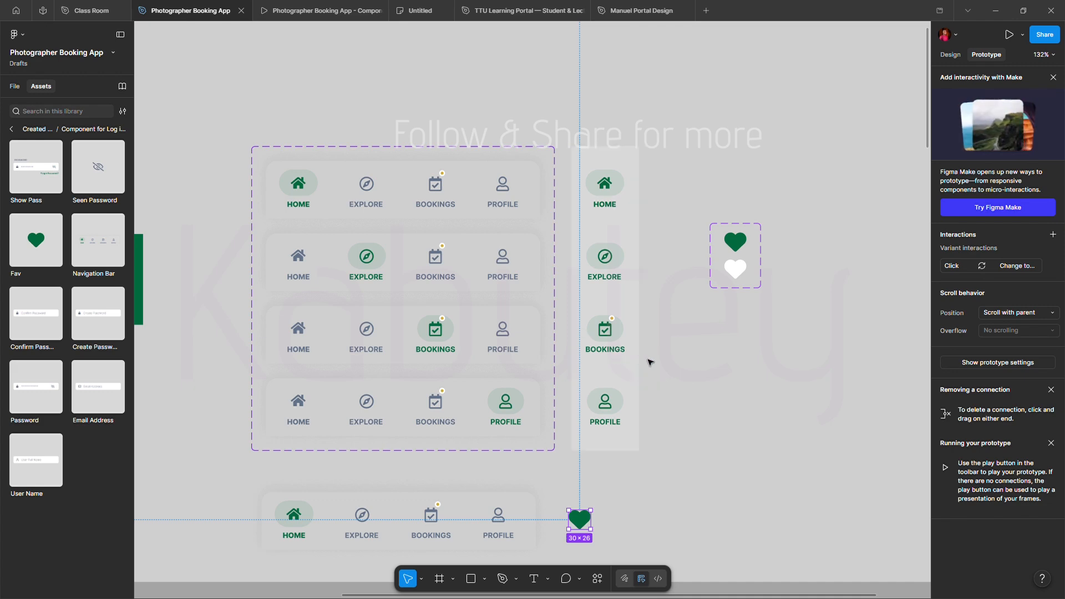
scroll(648, 362, down, 5)
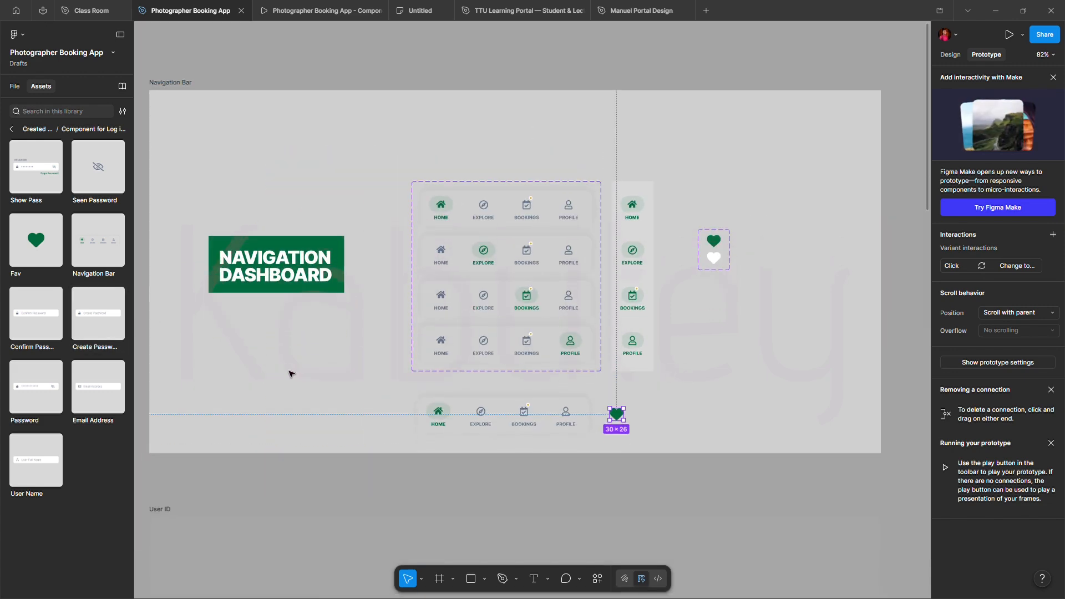
scroll(283, 370, down, 4)
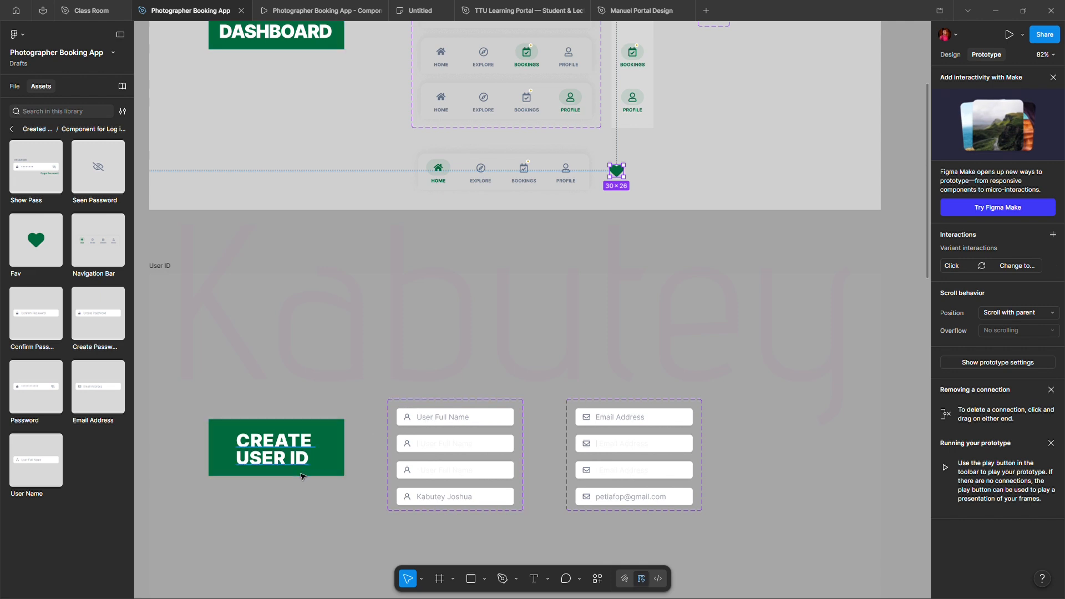
scroll(301, 476, down, 2)
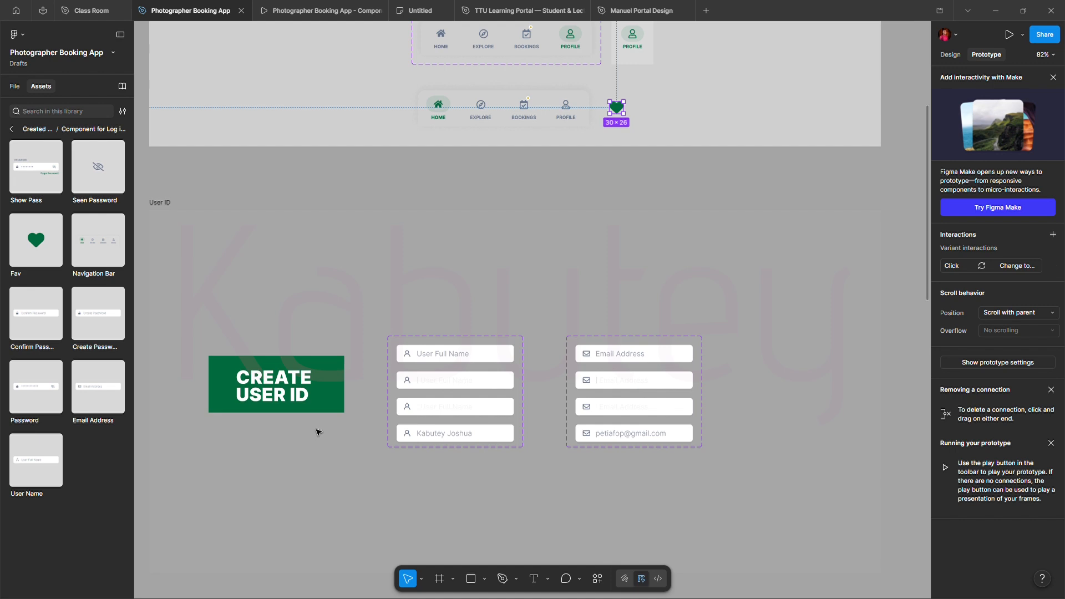
scroll(400, 431, up, 5)
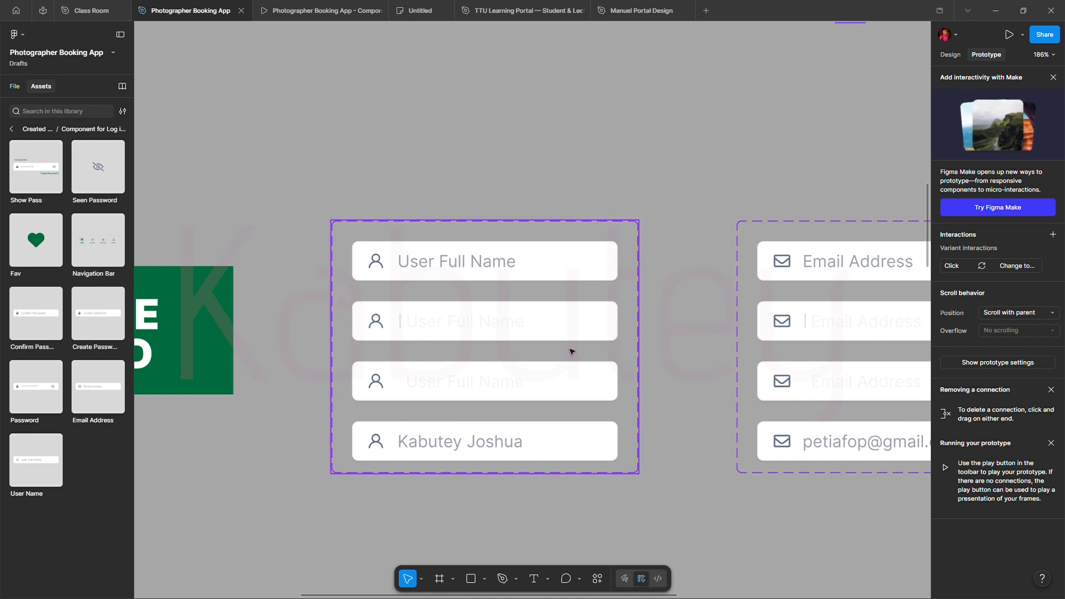
scroll(571, 351, left, 5)
scroll(572, 350, left, 8)
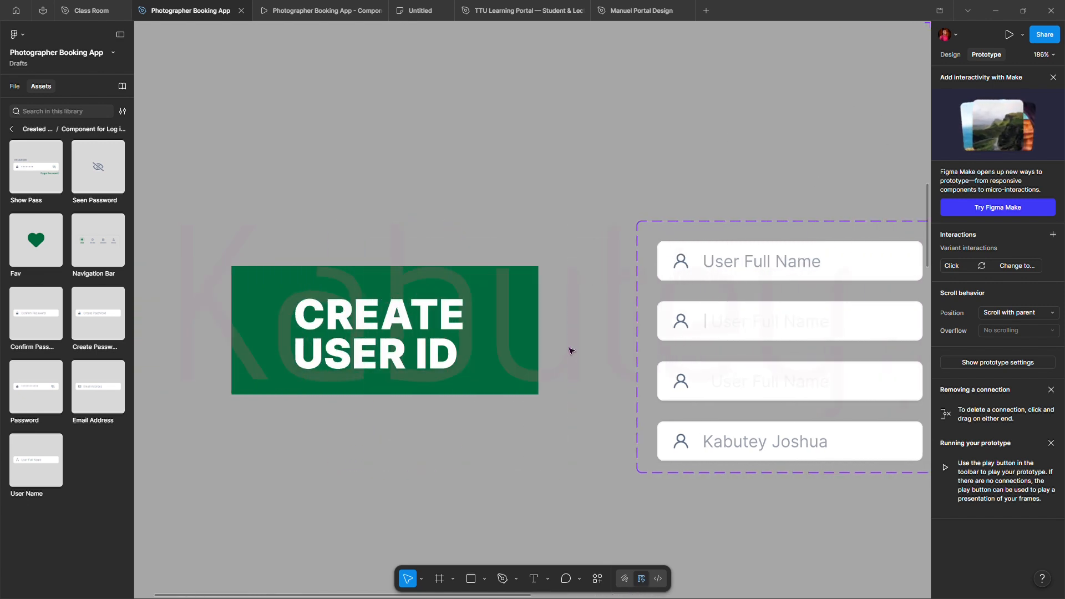
scroll(572, 350, right, 10)
scroll(572, 351, left, 5)
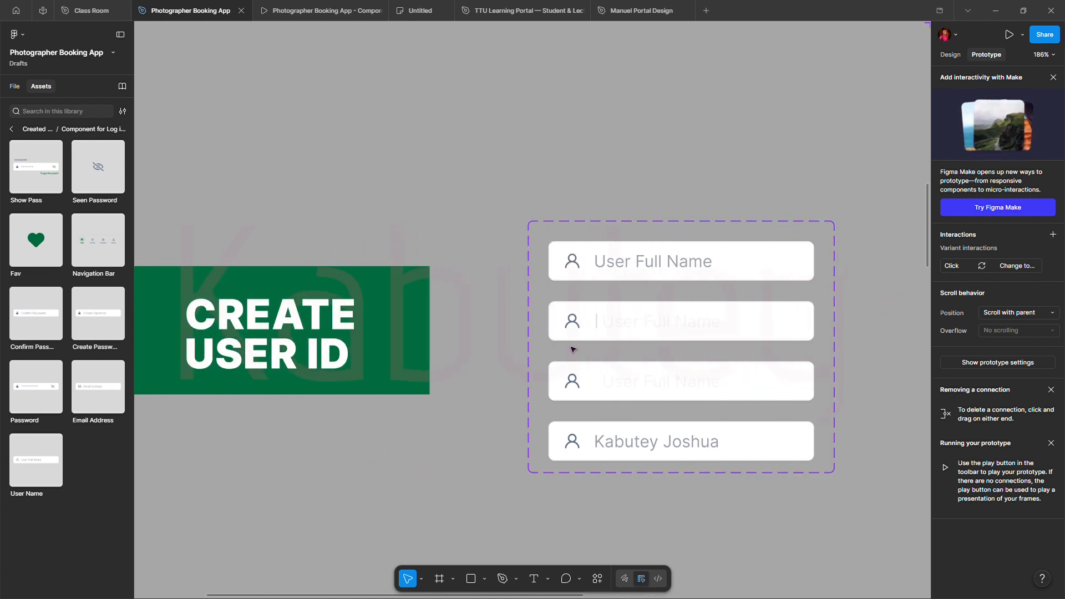
scroll(572, 350, left, 2)
scroll(572, 348, left, 2)
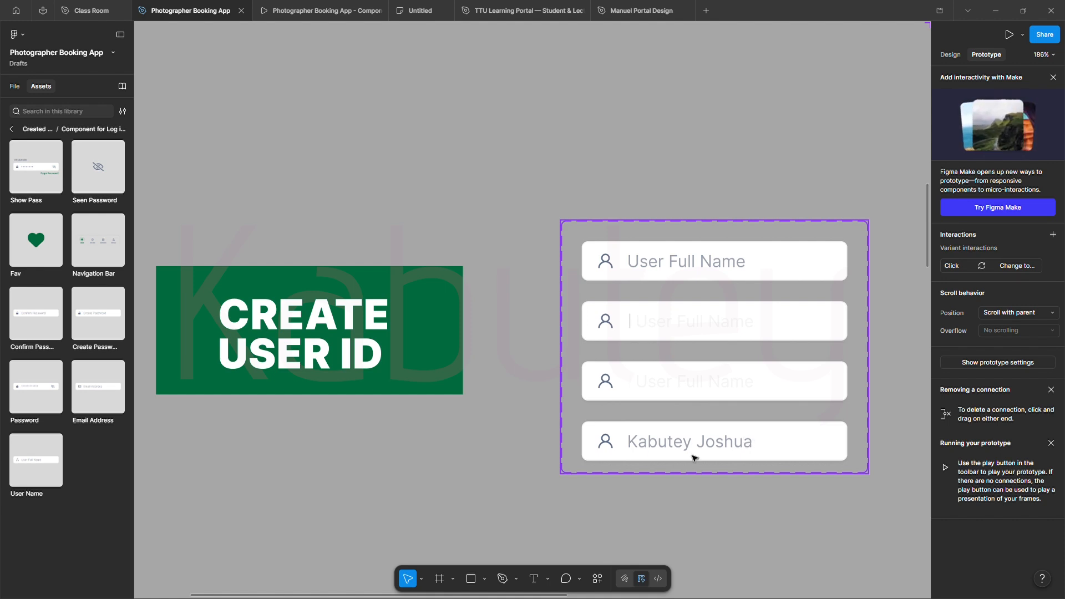
scroll(693, 458, right, 10)
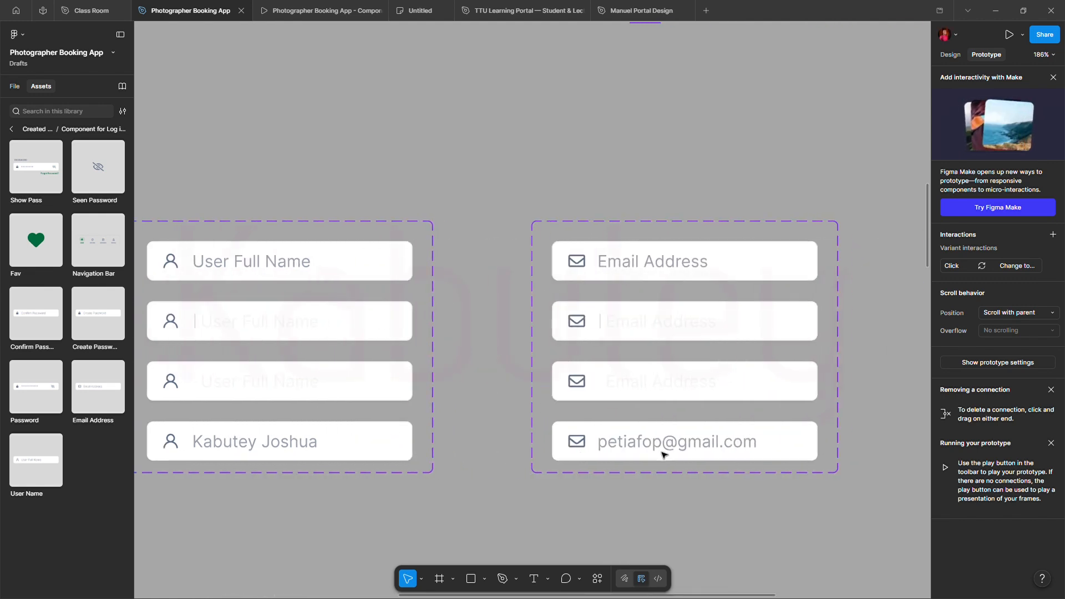
scroll(661, 453, right, 4)
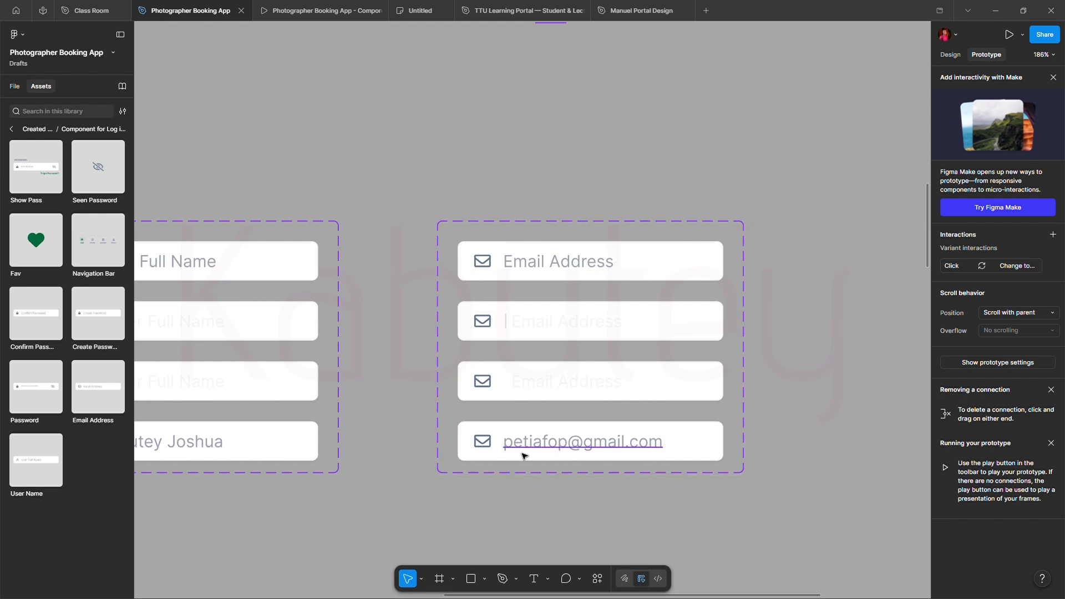
scroll(522, 455, down, 5)
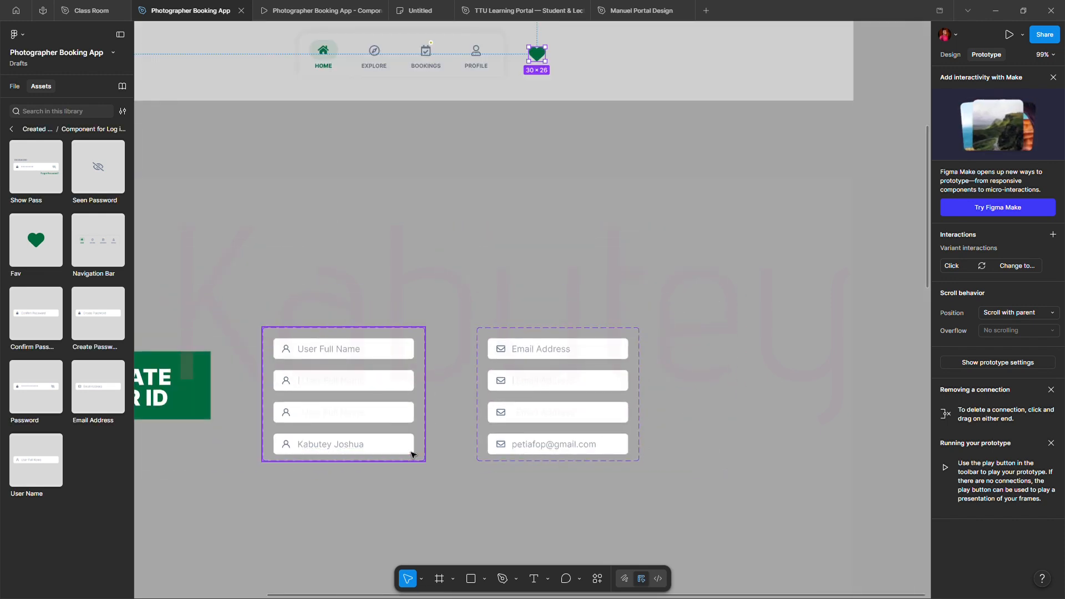
scroll(447, 441, down, 2)
scroll(448, 440, left, 3)
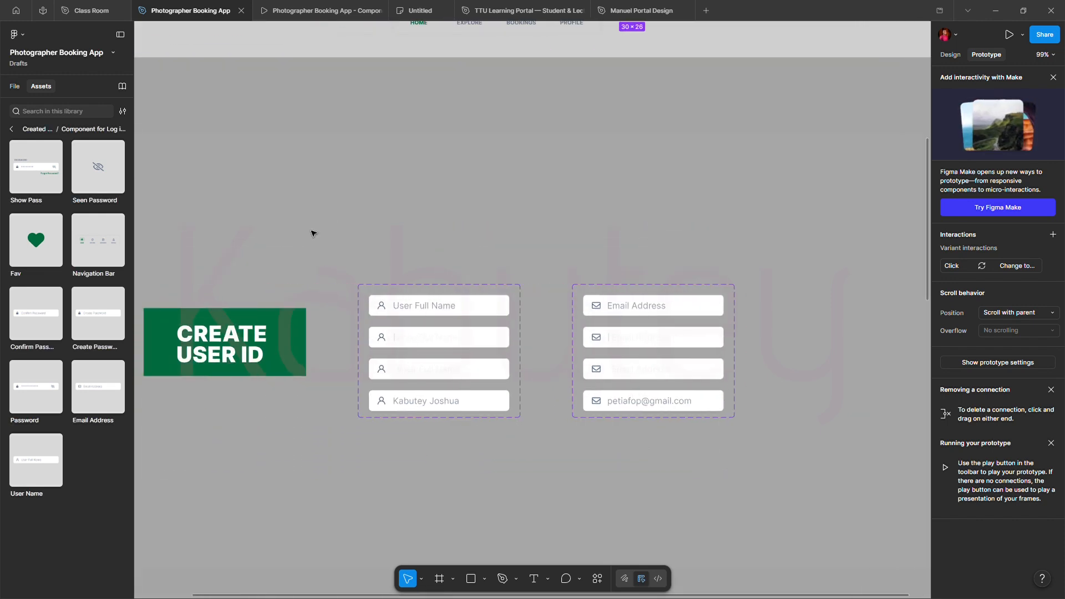
Show the prototype connections in the User ID frame and examine those linking the four User Full Name variants.
click(295, 216)
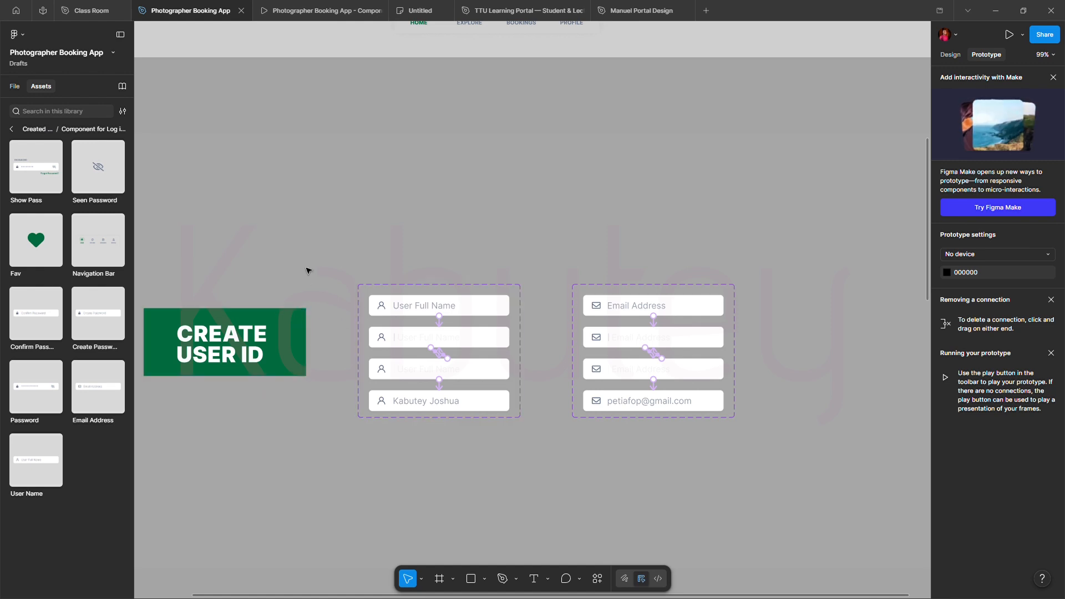
scroll(439, 371, up, 5)
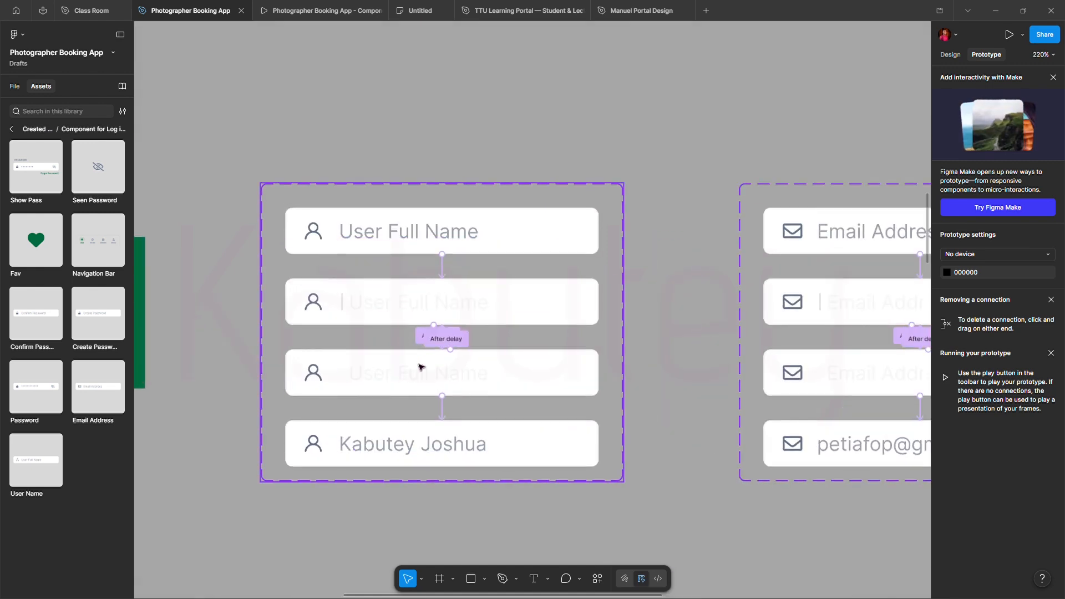
scroll(376, 340, up, 3)
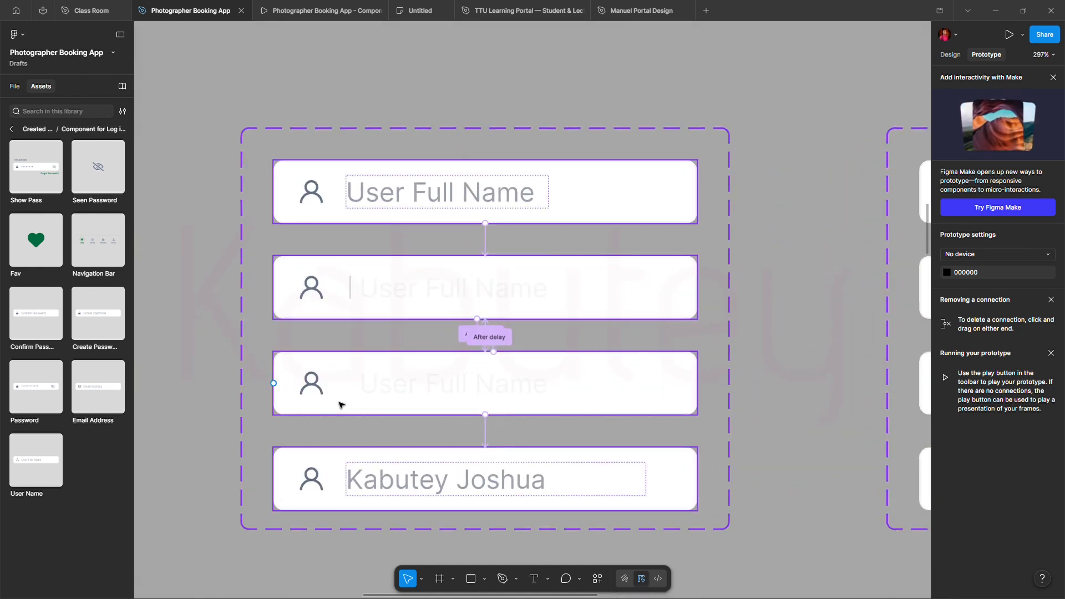
scroll(340, 404, up, 3)
scroll(340, 405, down, 2)
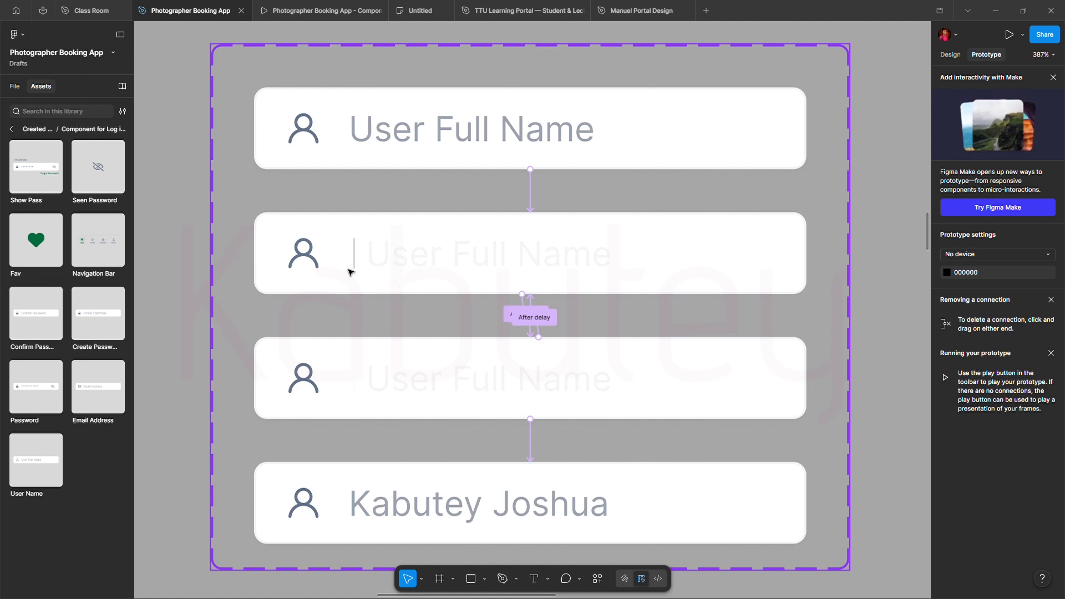
click(417, 284)
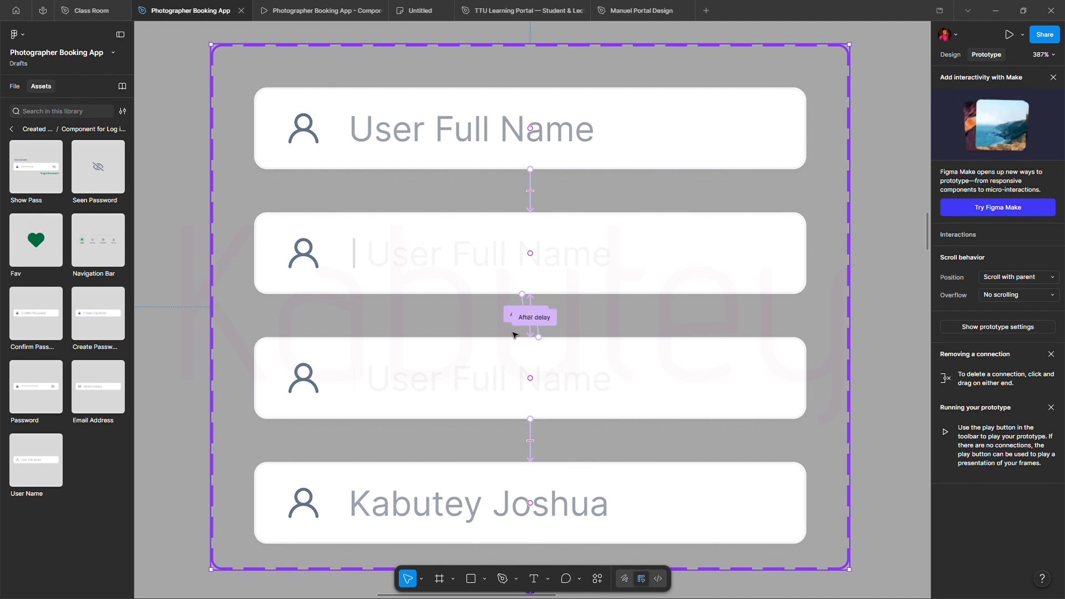
Inspect the User Full Name set's click interaction on the first variant and After delay interaction on the second, and close the details.
click(531, 321)
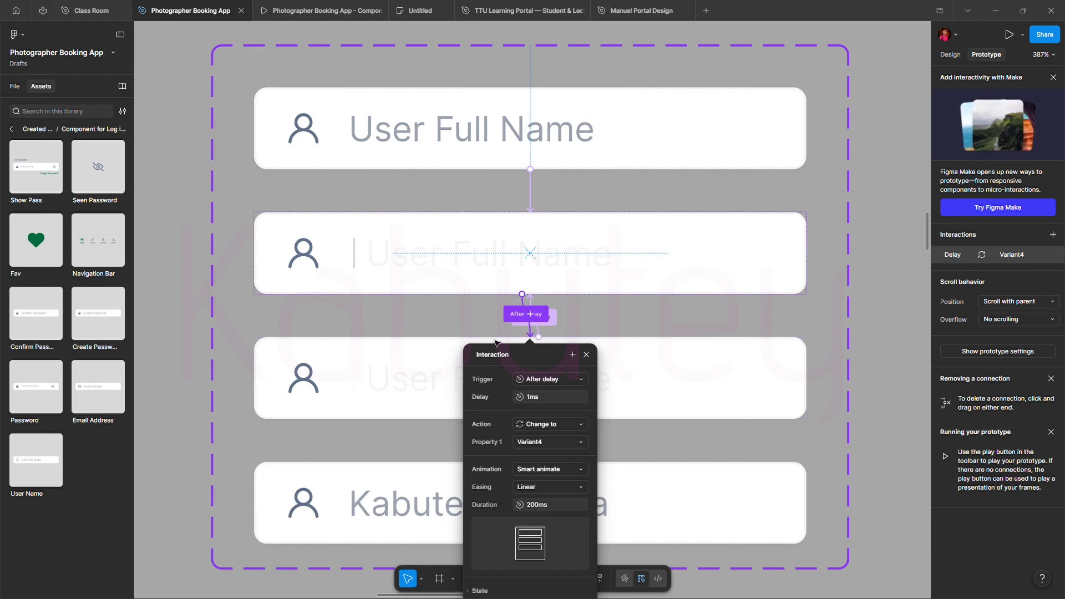
click(531, 190)
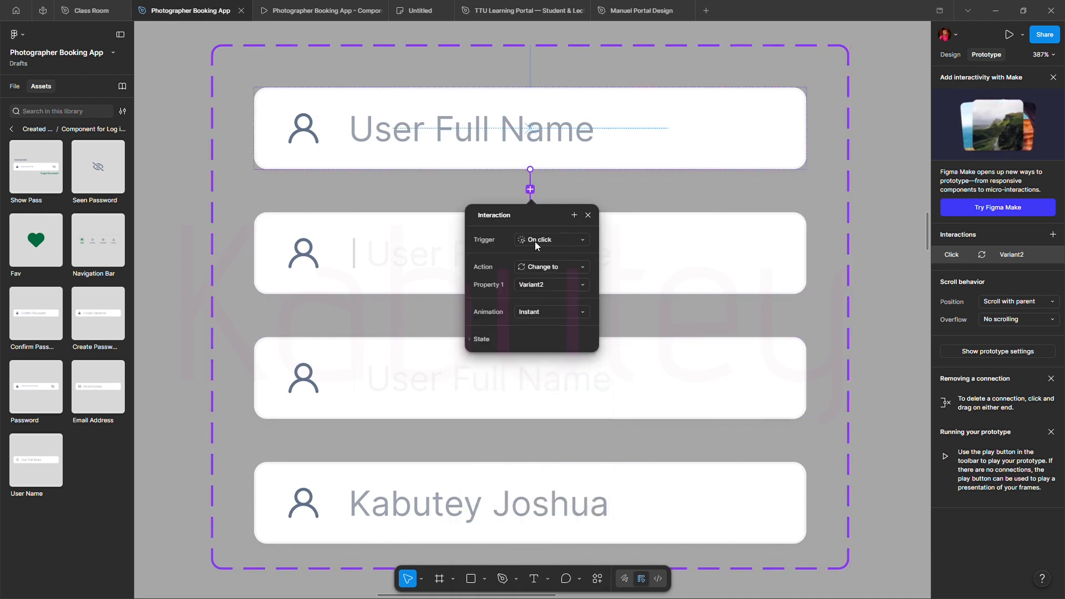
click(608, 268)
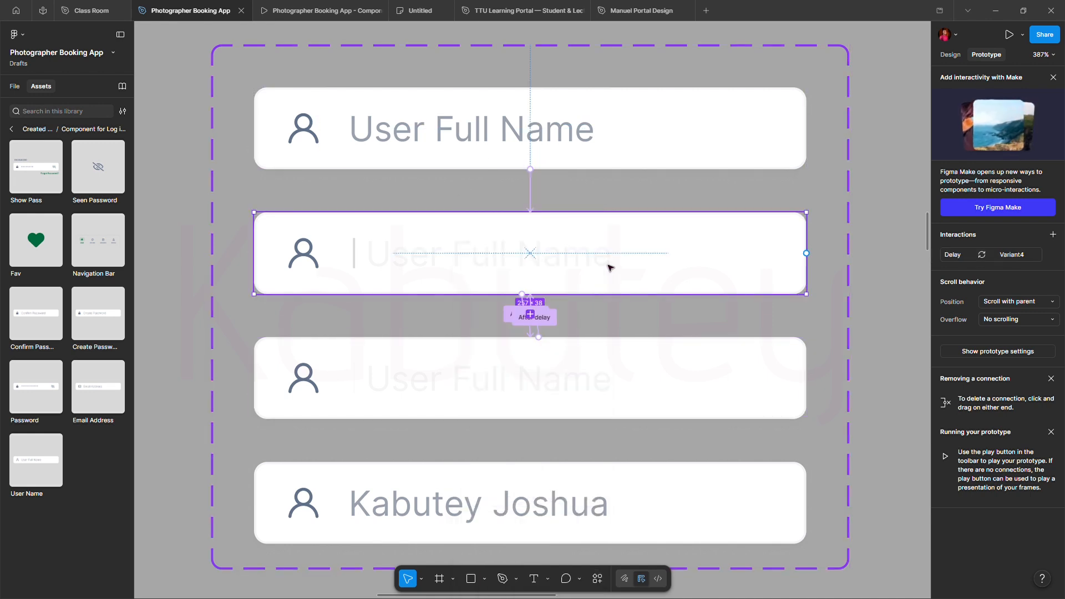
click(533, 329)
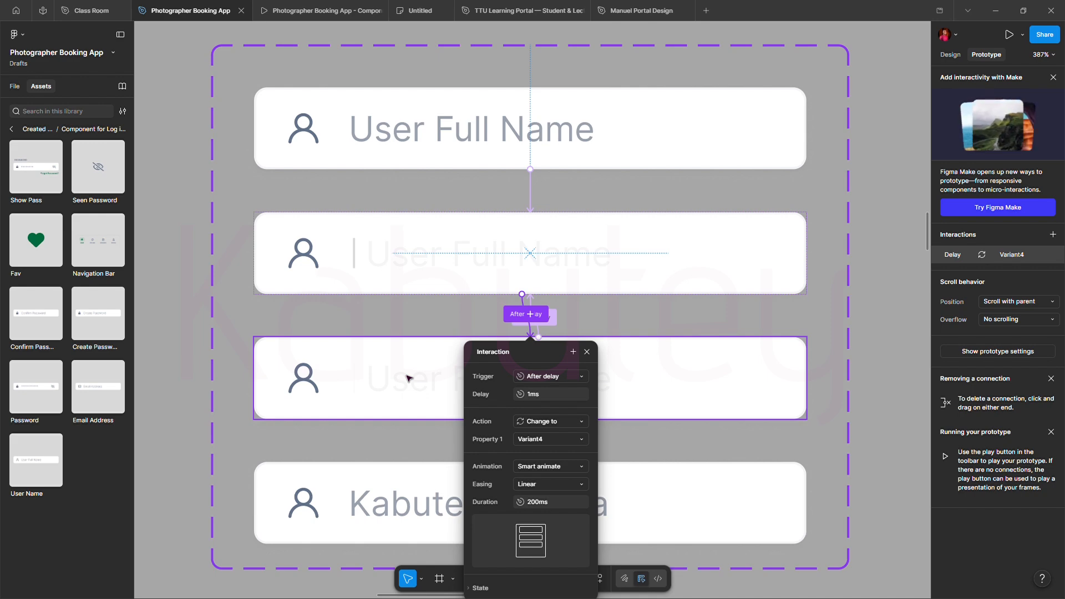
click(412, 312)
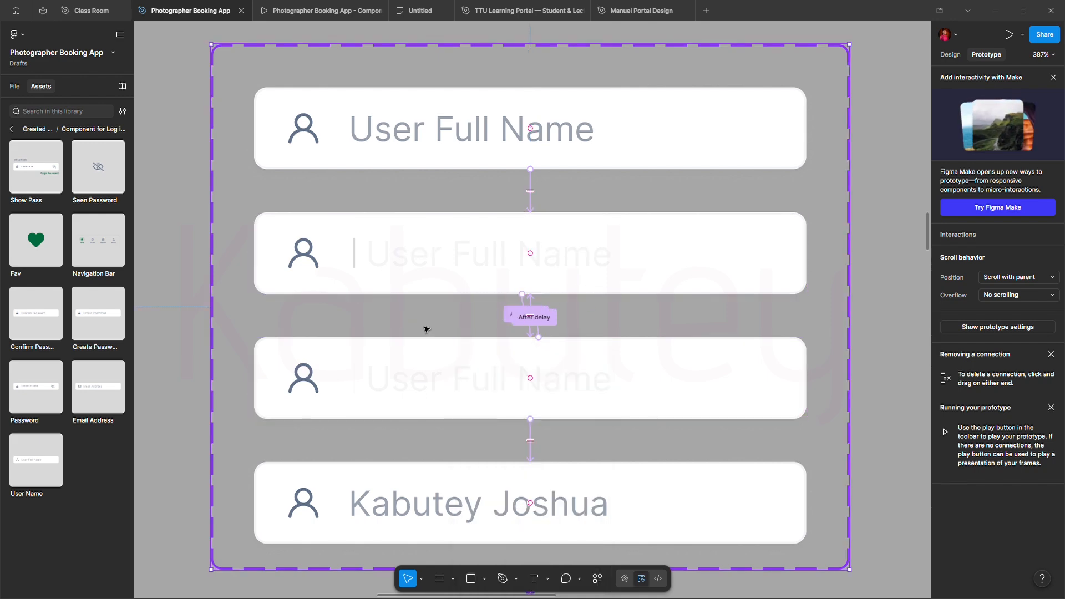
Place a User Name instance and an Email Address instance below their respective component sets in the User ID frame.
scroll(377, 317, down, 5)
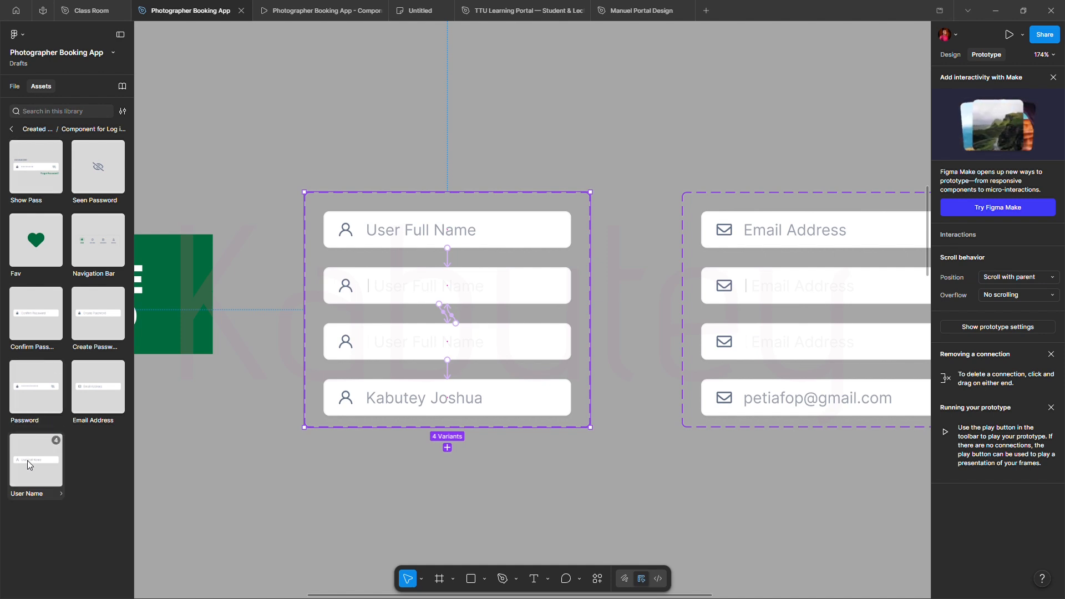
drag(28, 465, 424, 539)
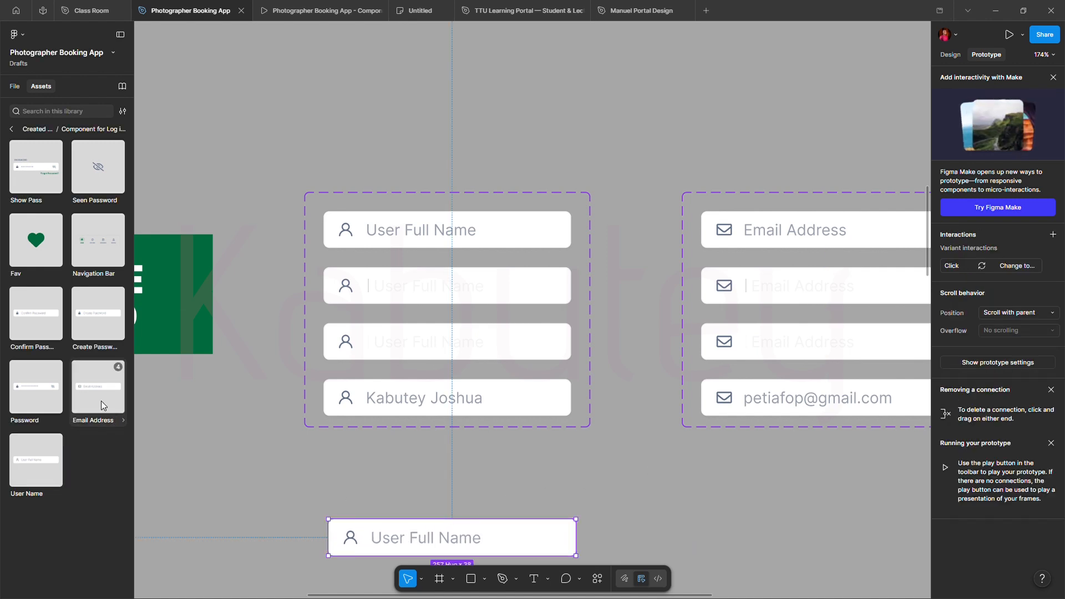
drag(96, 387, 804, 527)
scroll(559, 482, right, 3)
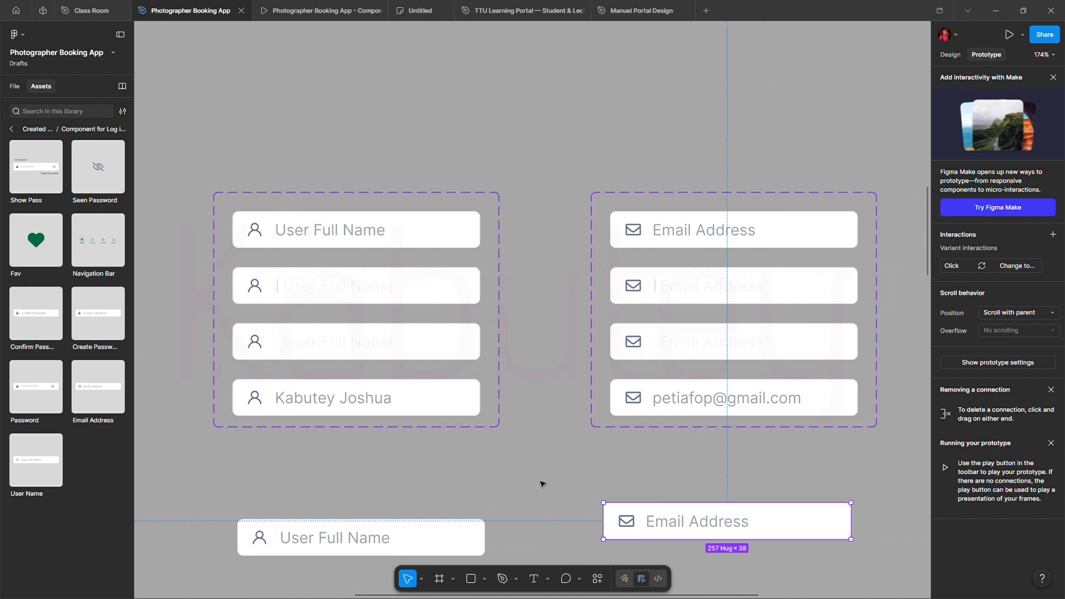
Select the User ID frame and present it in the prototype view.
scroll(542, 483, down, 3)
scroll(500, 508, down, 1)
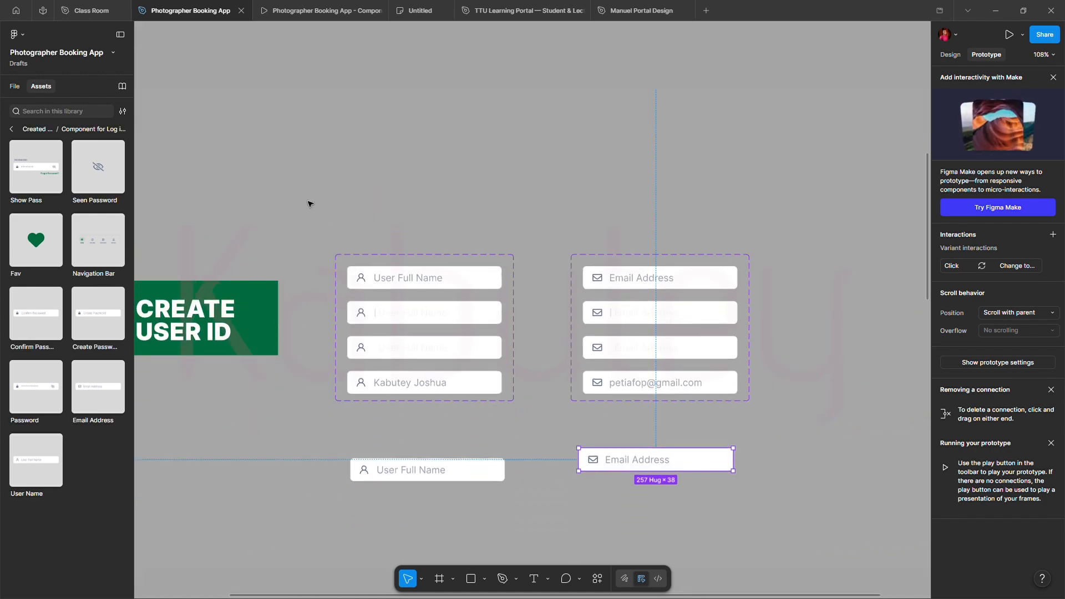
click(310, 136)
scroll(312, 178, left, 3)
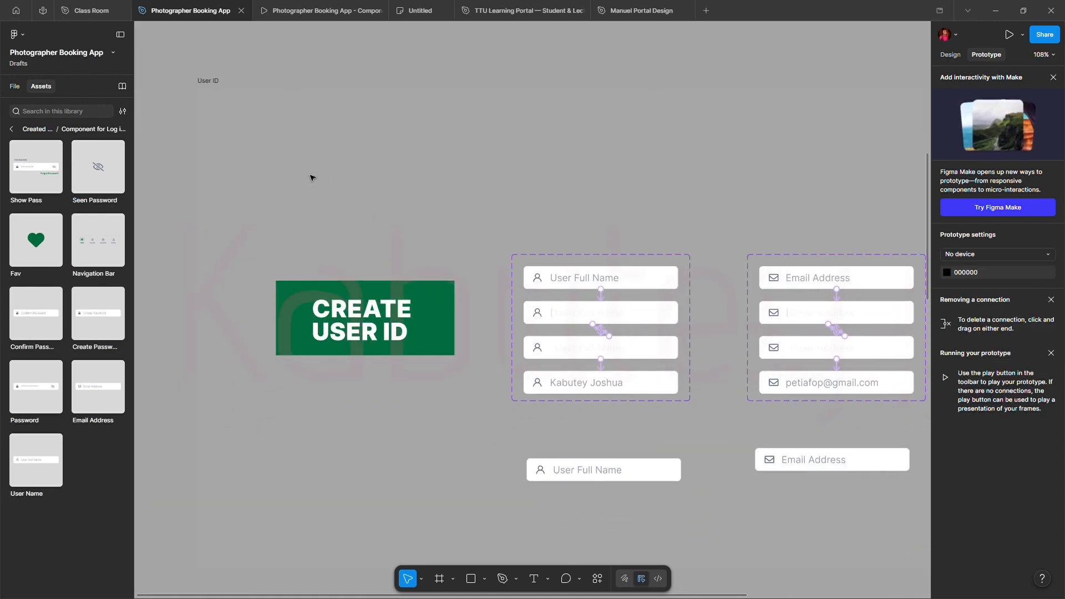
click(210, 84)
mouse_move(313, 20)
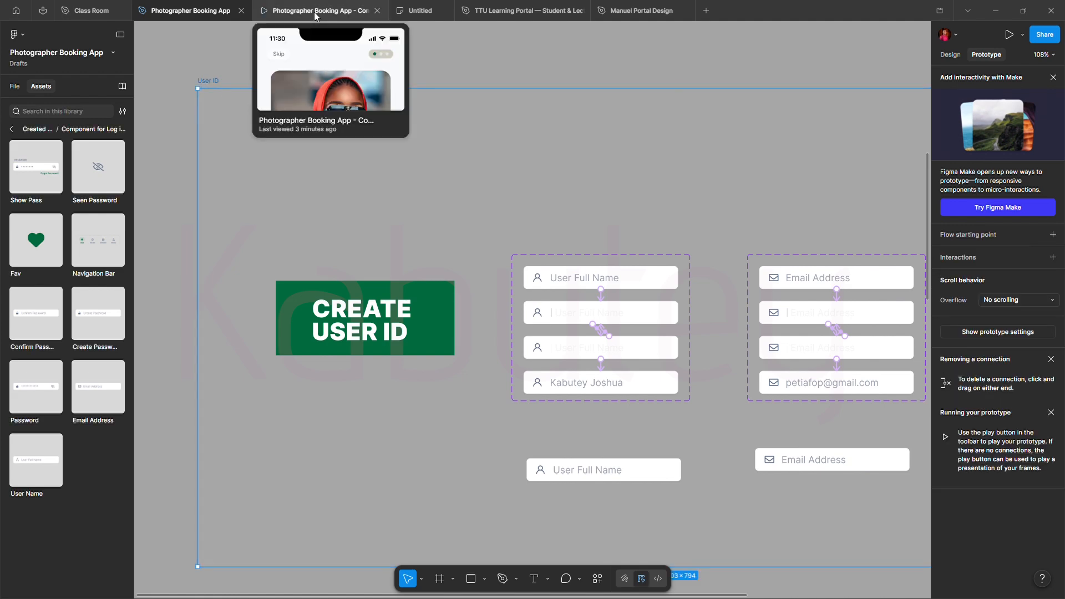
click(1010, 34)
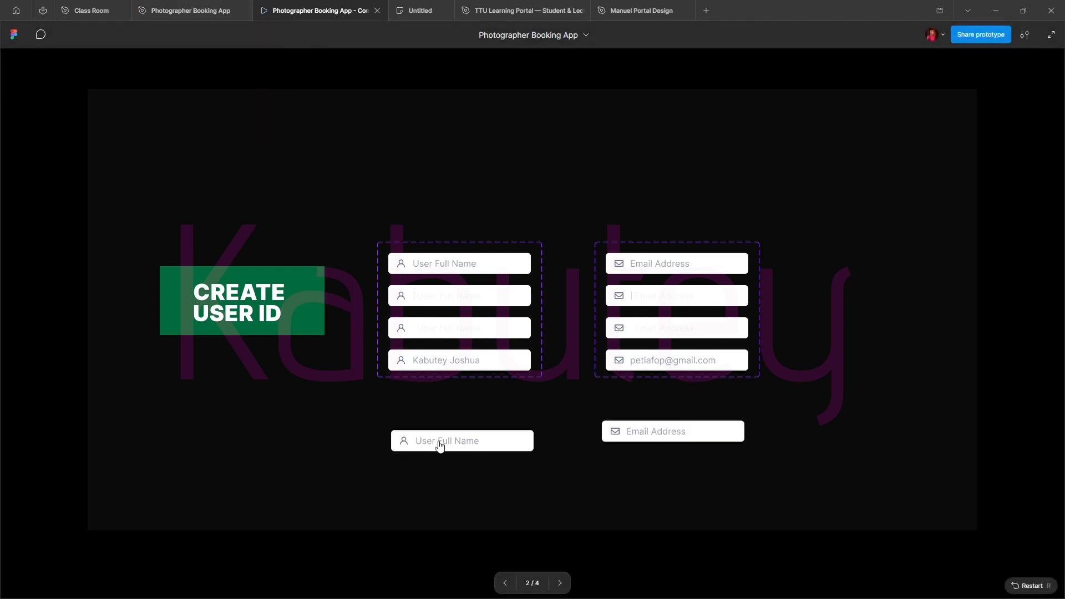
Move the Email Address instance in the design file level with the User Full Name instance and return to the prototype.
click(201, 11)
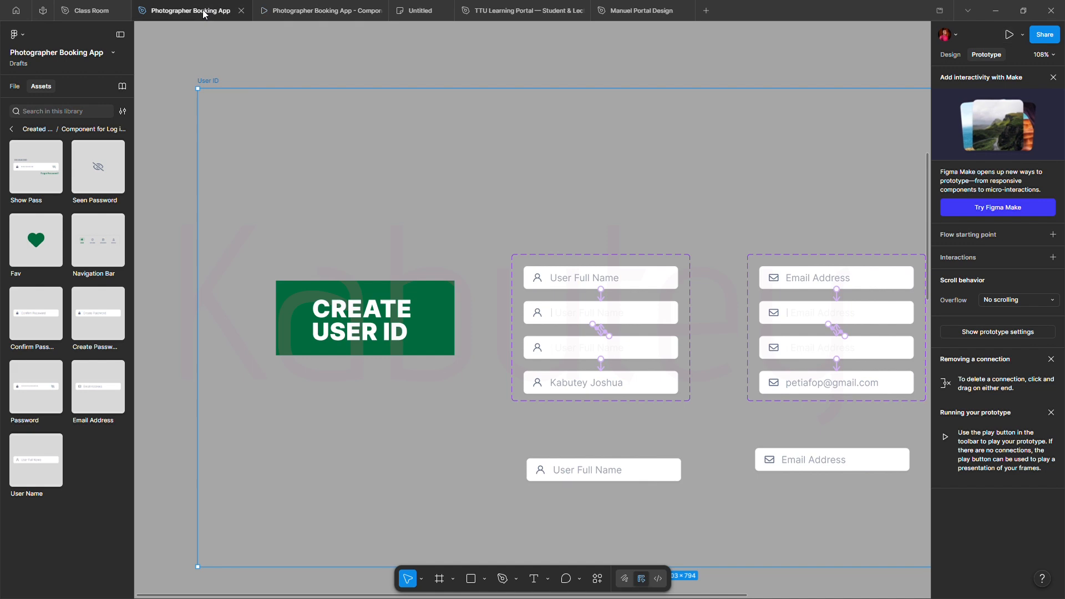
mouse_move(860, 466)
mouse_down()
mouse_move(863, 481)
mouse_move(870, 461)
mouse_move(874, 471)
mouse_up()
click(329, 10)
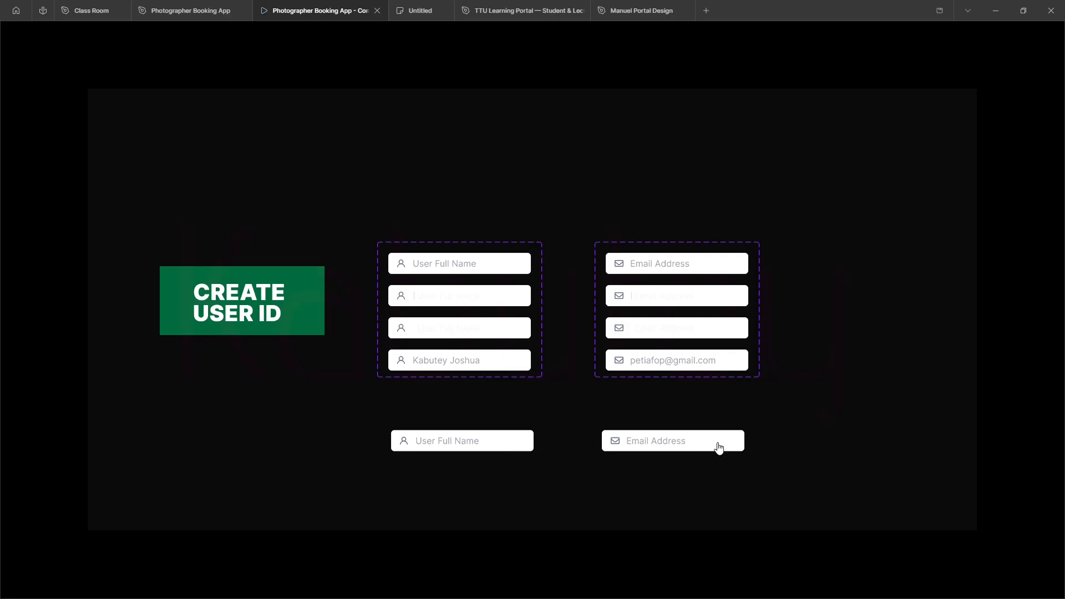
Test the placed User Full Name and Email Address instances in the prototype by triggering their fill-in interactions.
click(510, 443)
click(452, 446)
click(437, 442)
click(687, 445)
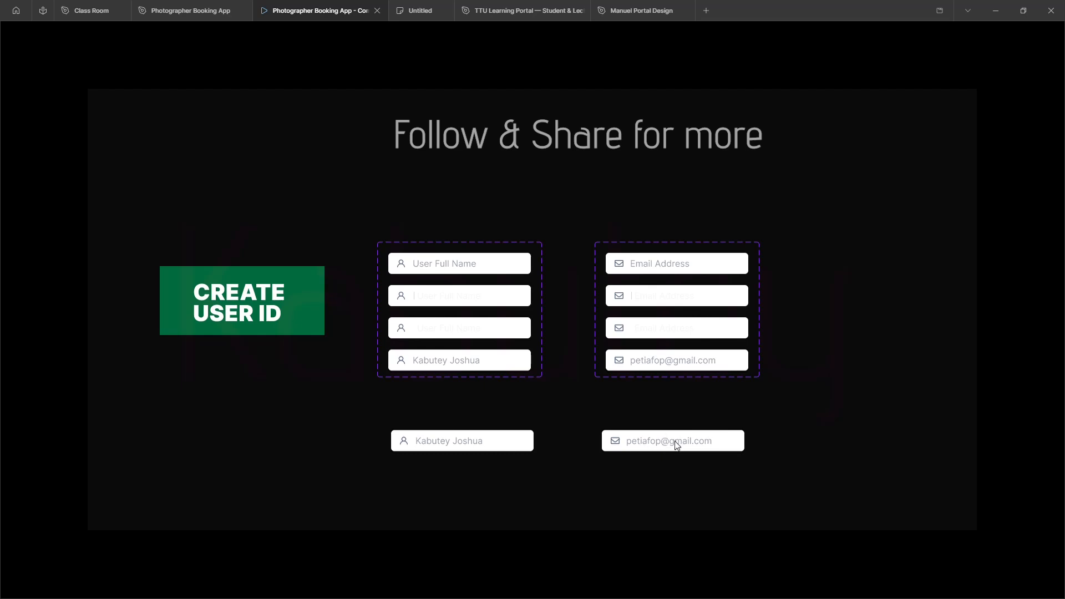
Return to the design file, review the User ID frame, show the design properties and clear the selection.
click(191, 10)
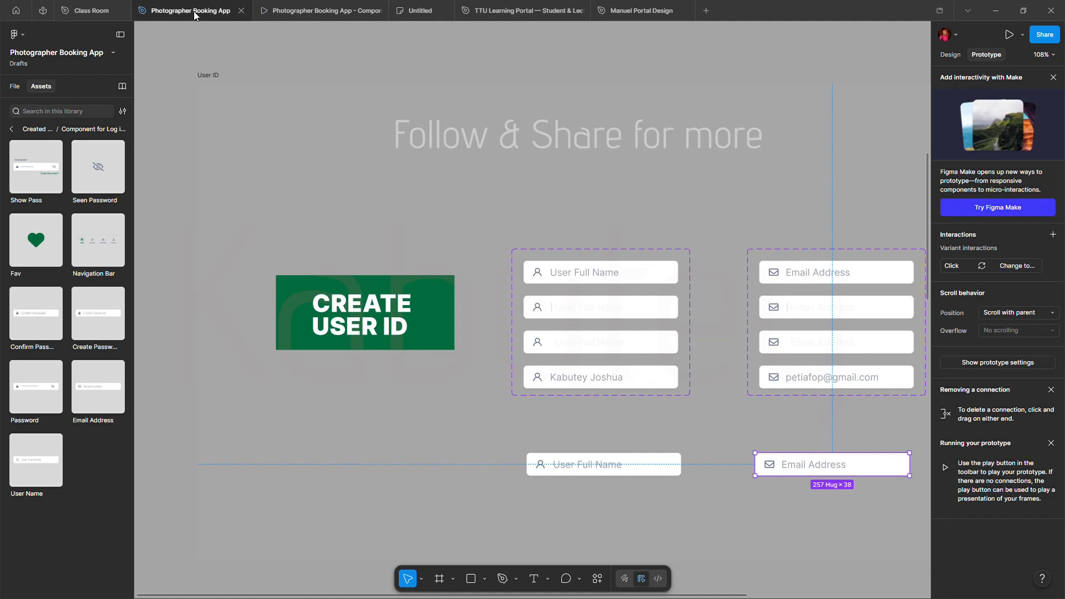
scroll(413, 281, down, 5)
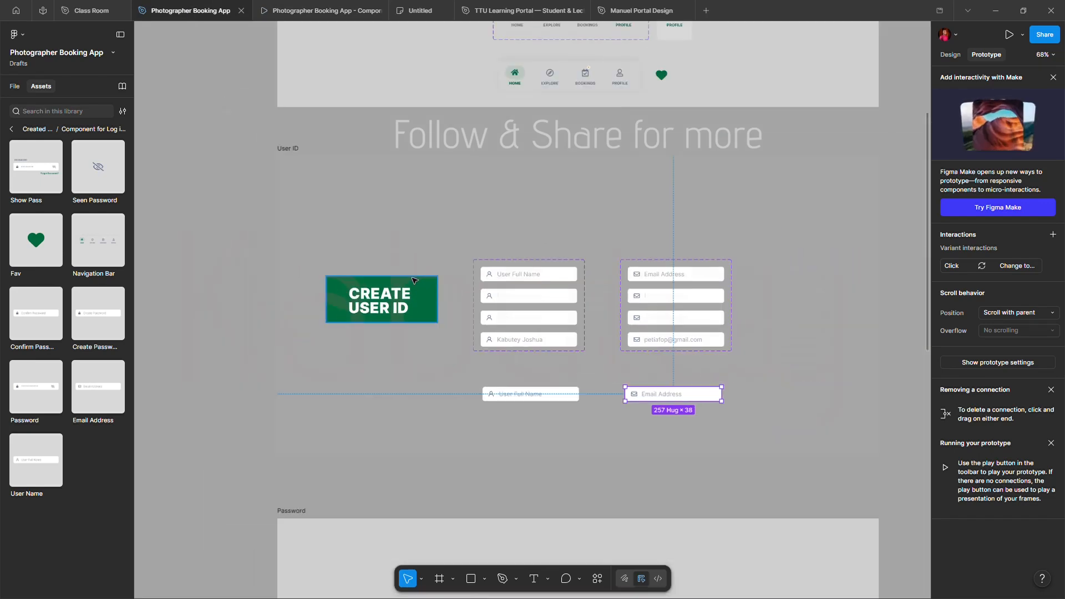
scroll(489, 330, up, 3)
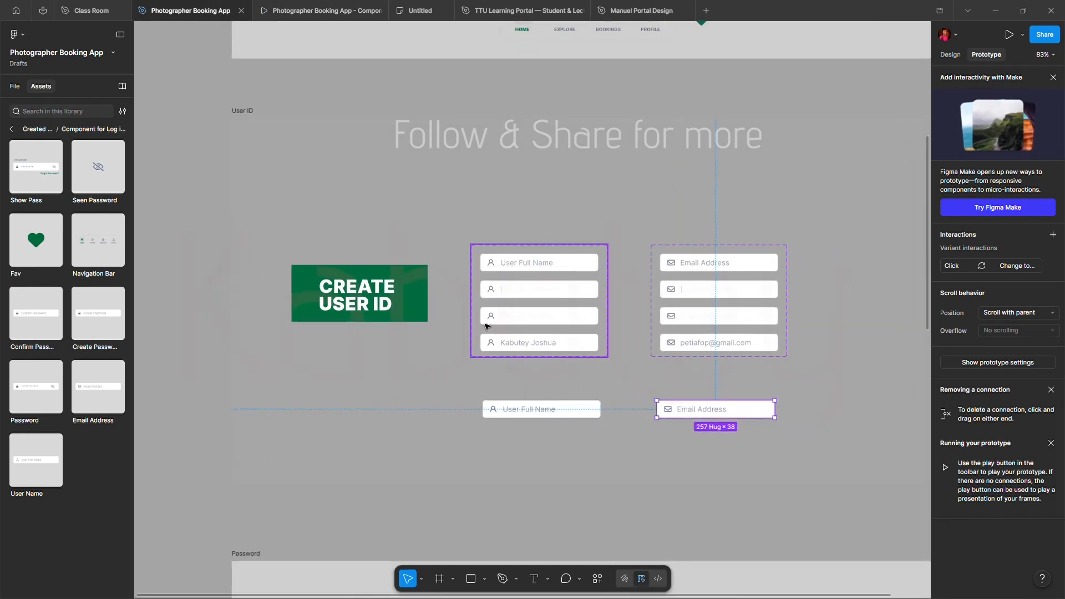
scroll(484, 324, right, 3)
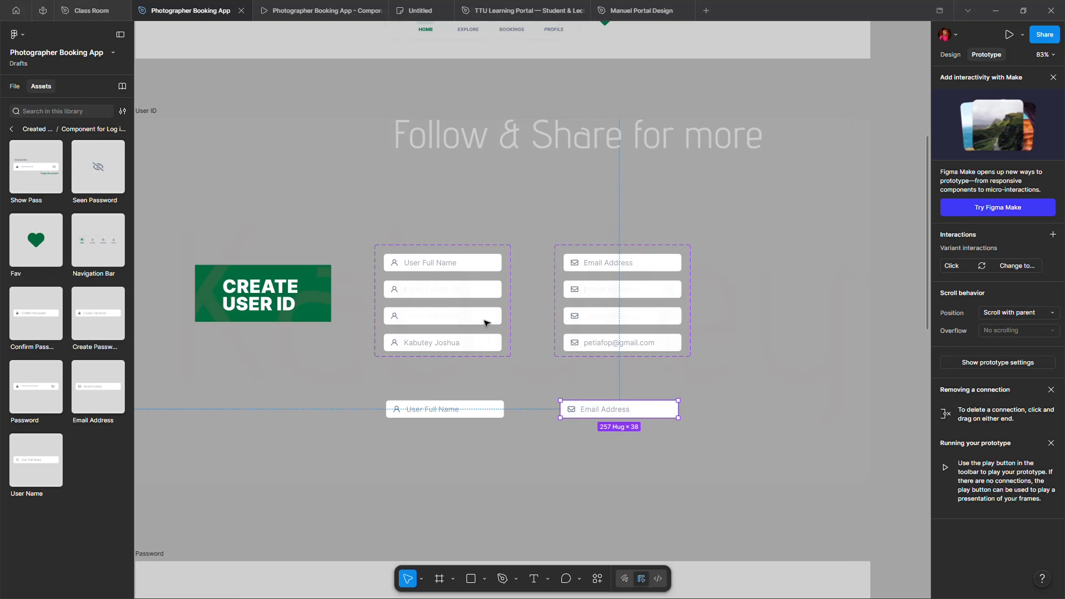
scroll(483, 324, left, 1)
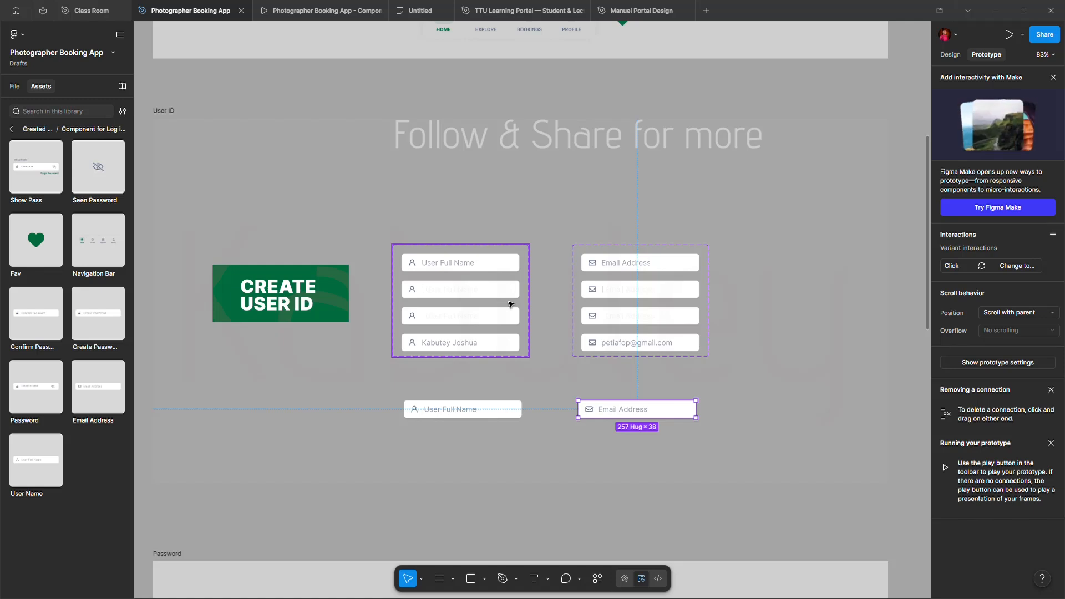
scroll(488, 299, left, 2)
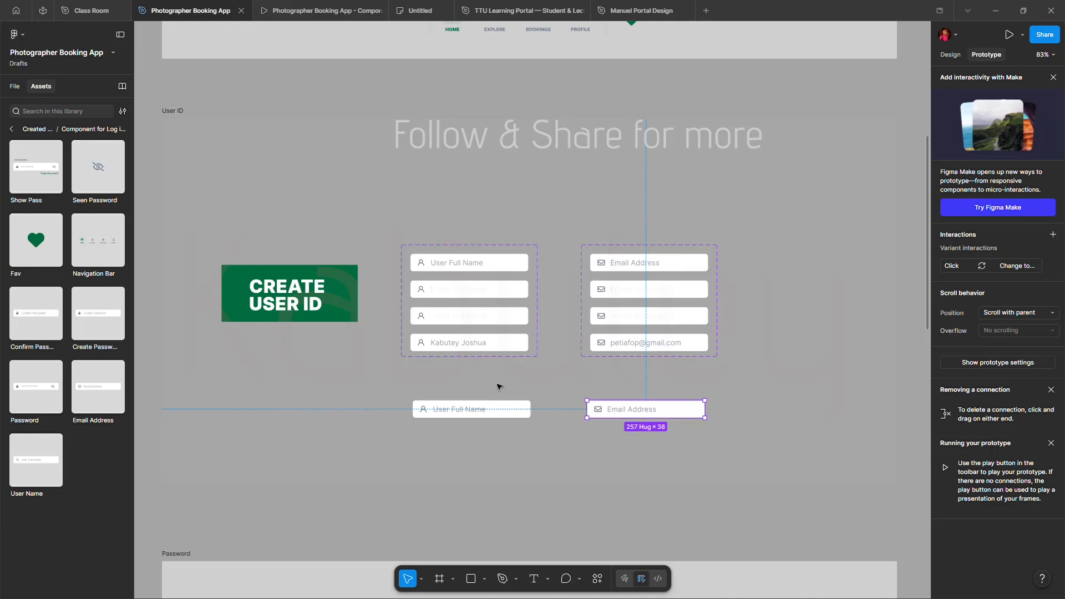
key(alt+8)
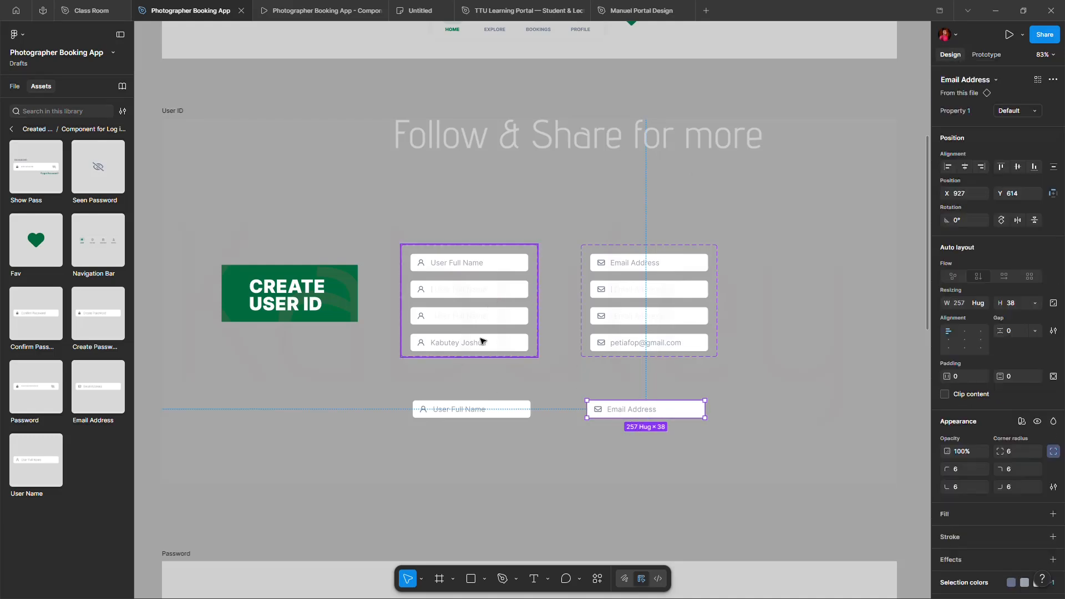
click(528, 464)
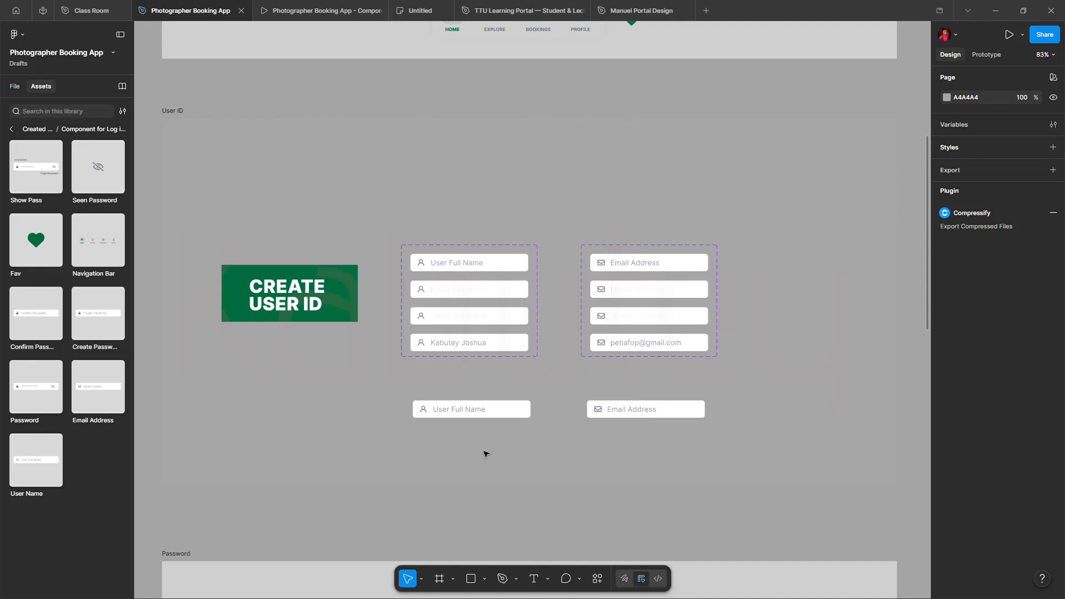
Examine the five variants of the Password component set in the Password frame.
scroll(485, 455, down, 8)
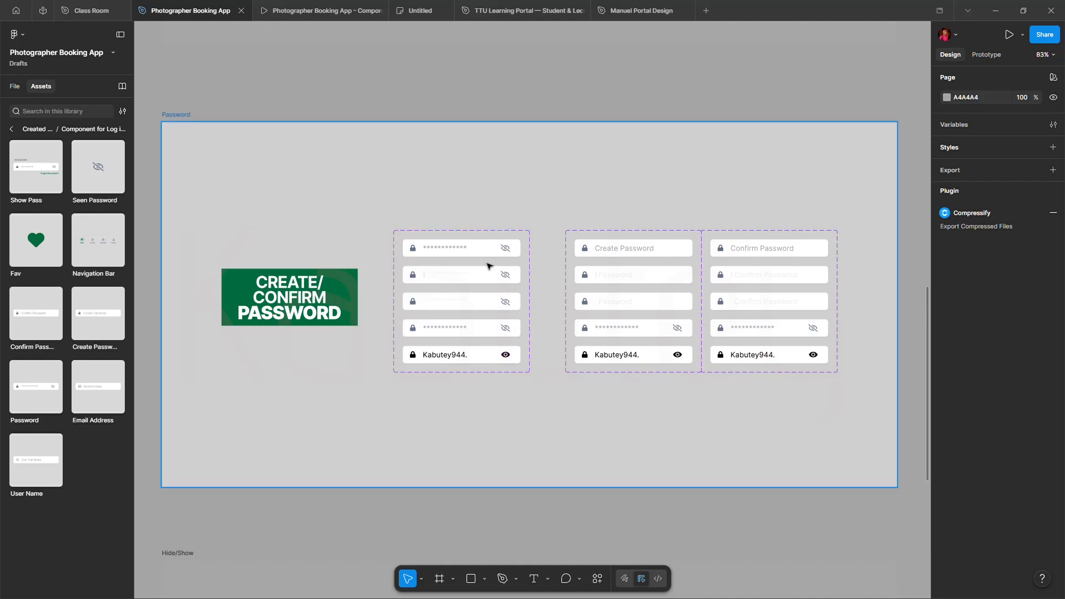
scroll(492, 275, up, 5)
scroll(459, 311, down, 2)
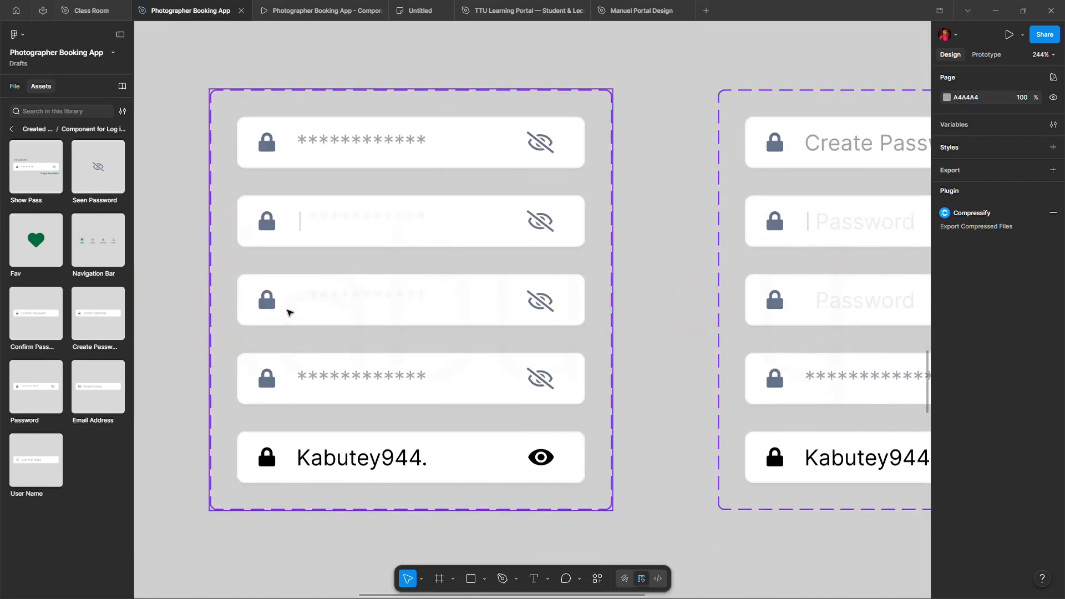
scroll(266, 318, left, 1)
scroll(266, 318, left, 3)
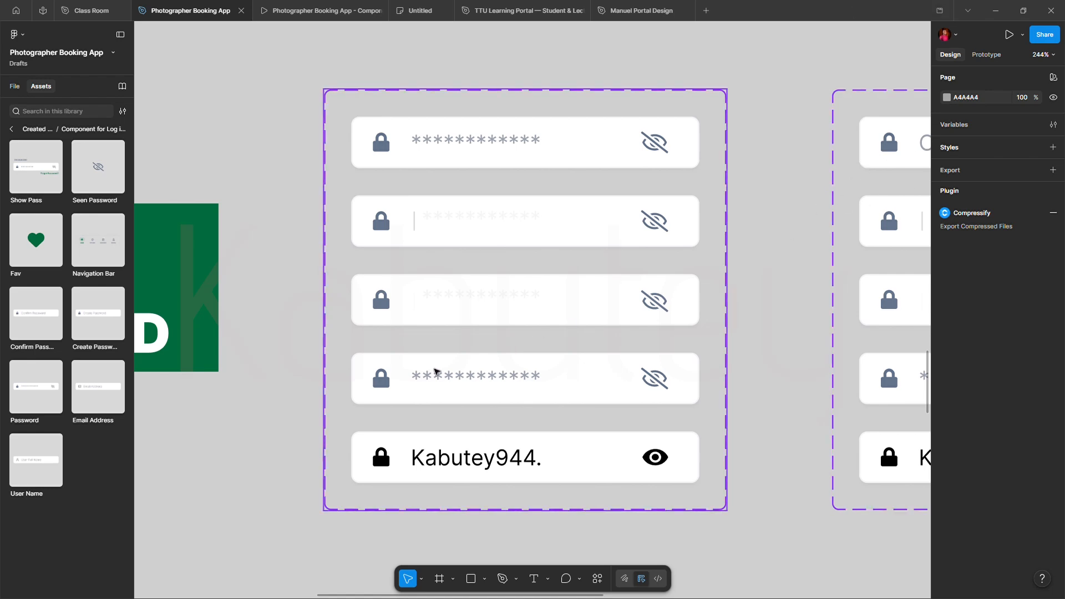
scroll(434, 371, down, 6)
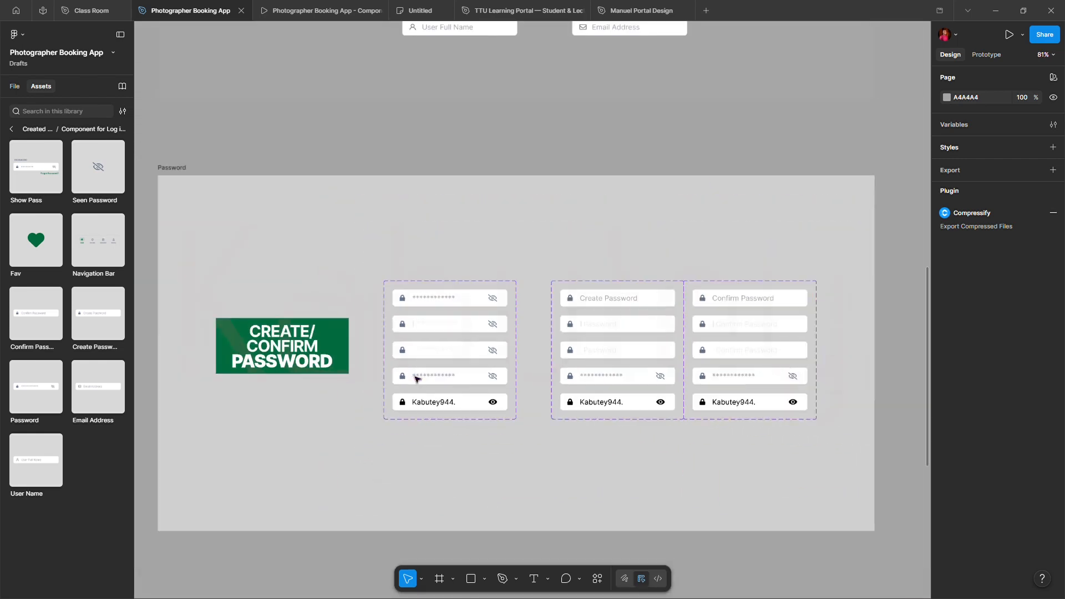
scroll(420, 397, up, 1)
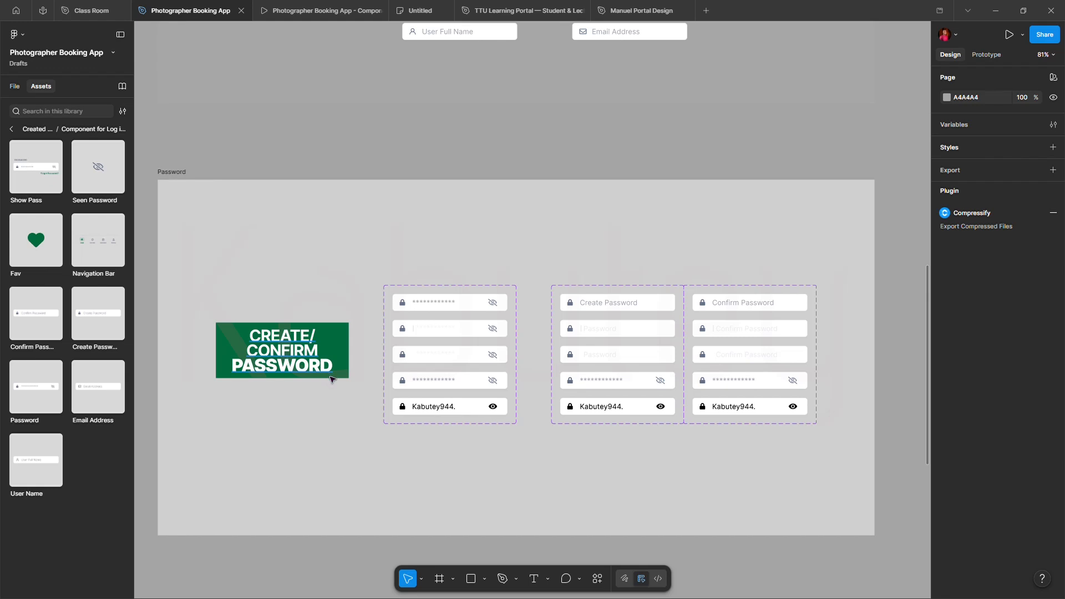
Examine the Hide/Show frame's components and the Create Password and Confirm Password variants in the Password frame.
scroll(330, 380, down, 8)
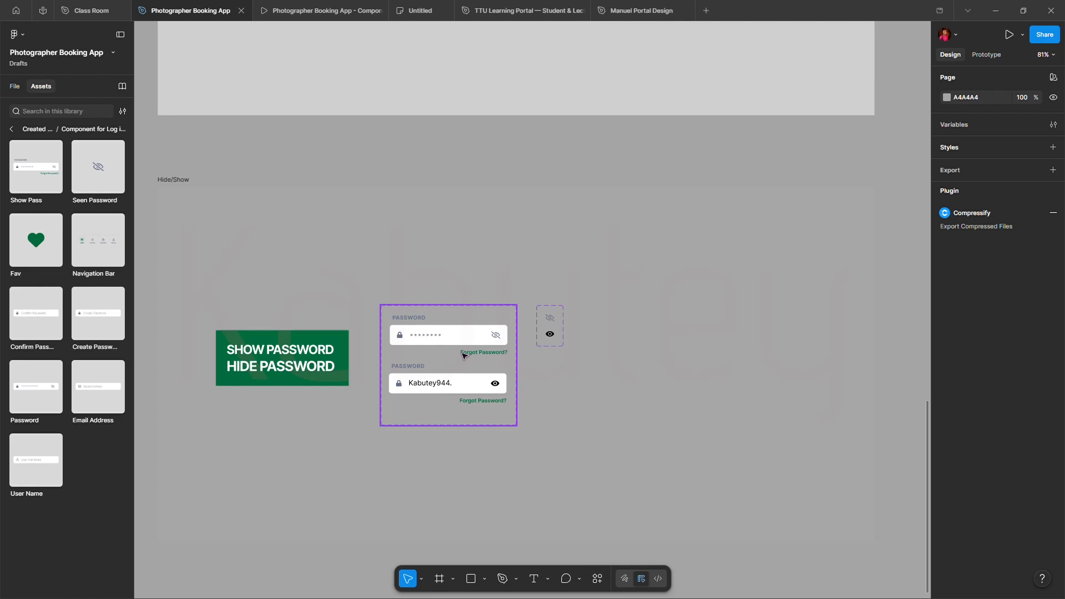
scroll(463, 355, up, 7)
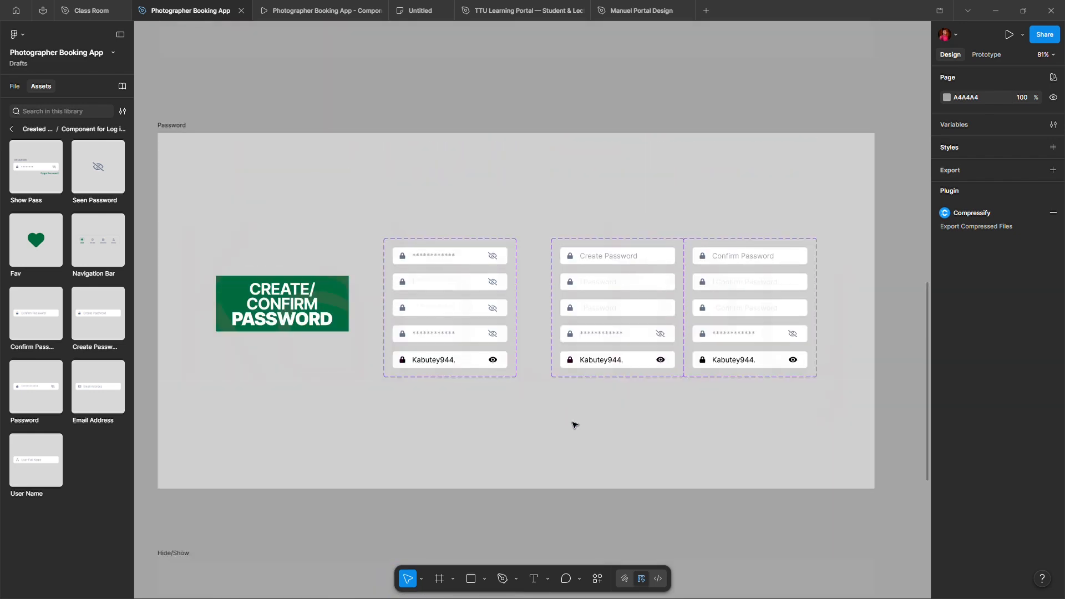
scroll(817, 362, right, 3)
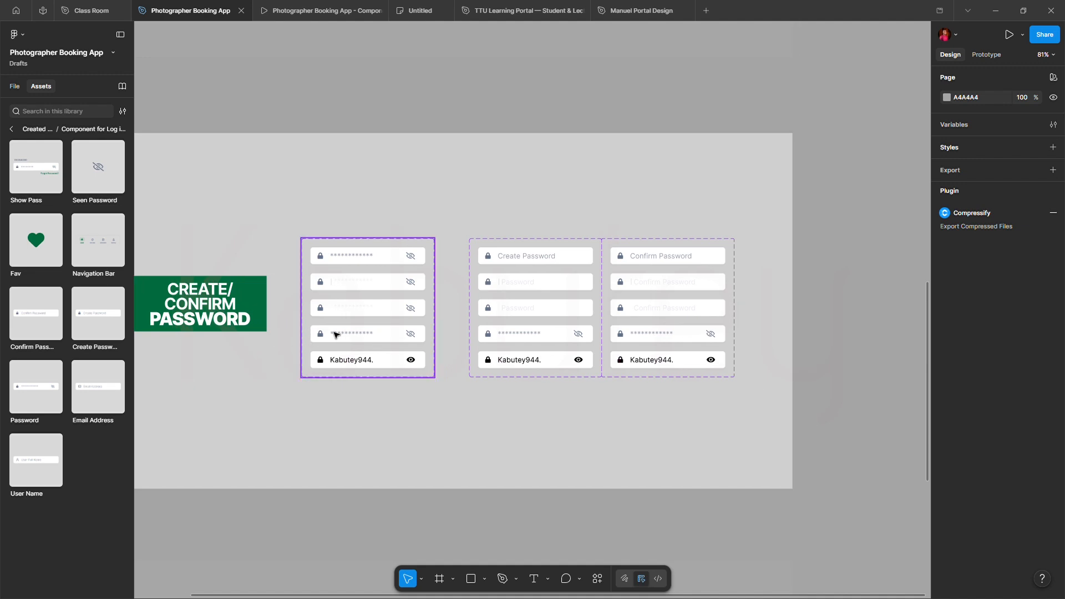
scroll(552, 350, down, 5)
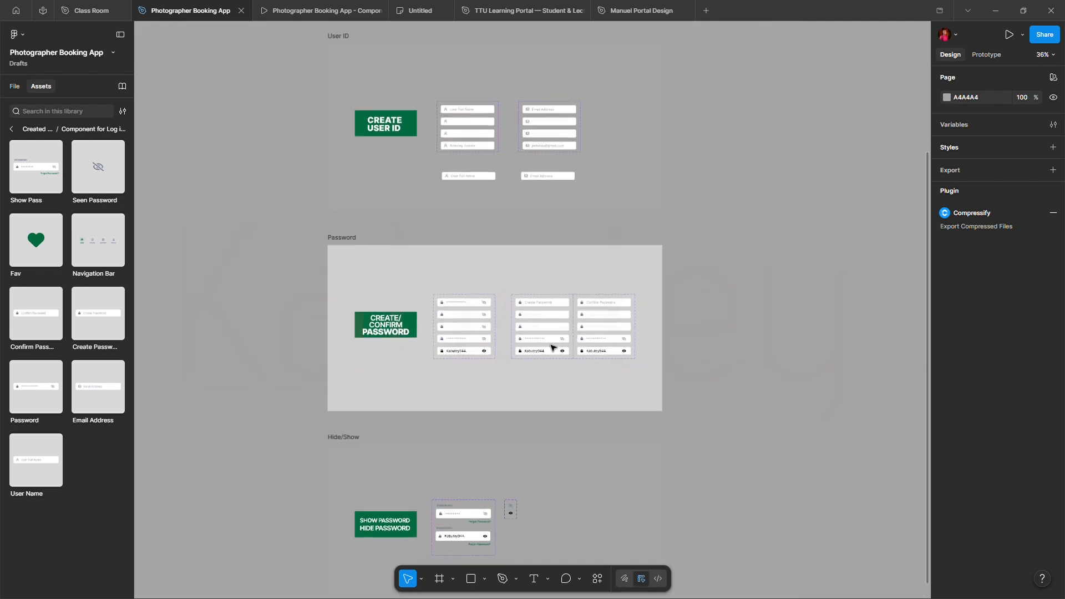
scroll(552, 349, up, 10)
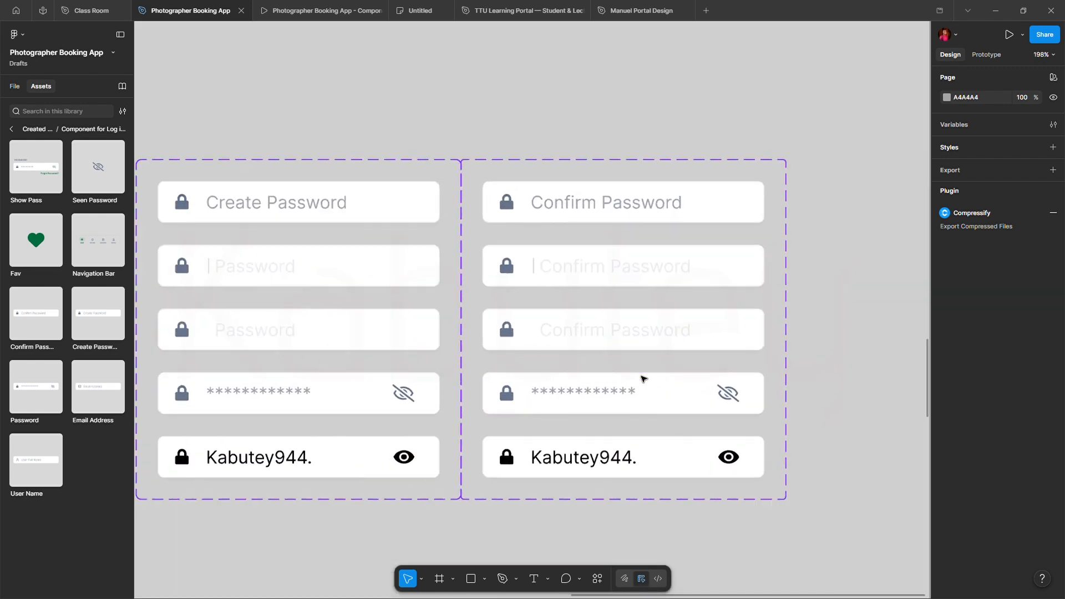
scroll(622, 383, down, 2)
scroll(577, 377, left, 4)
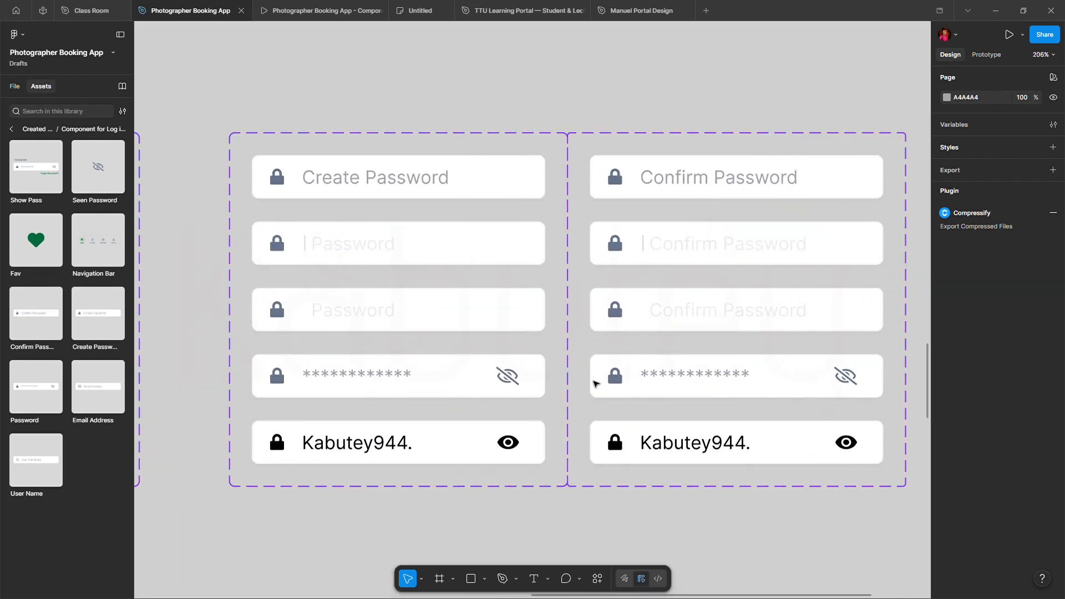
scroll(594, 383, right, 3)
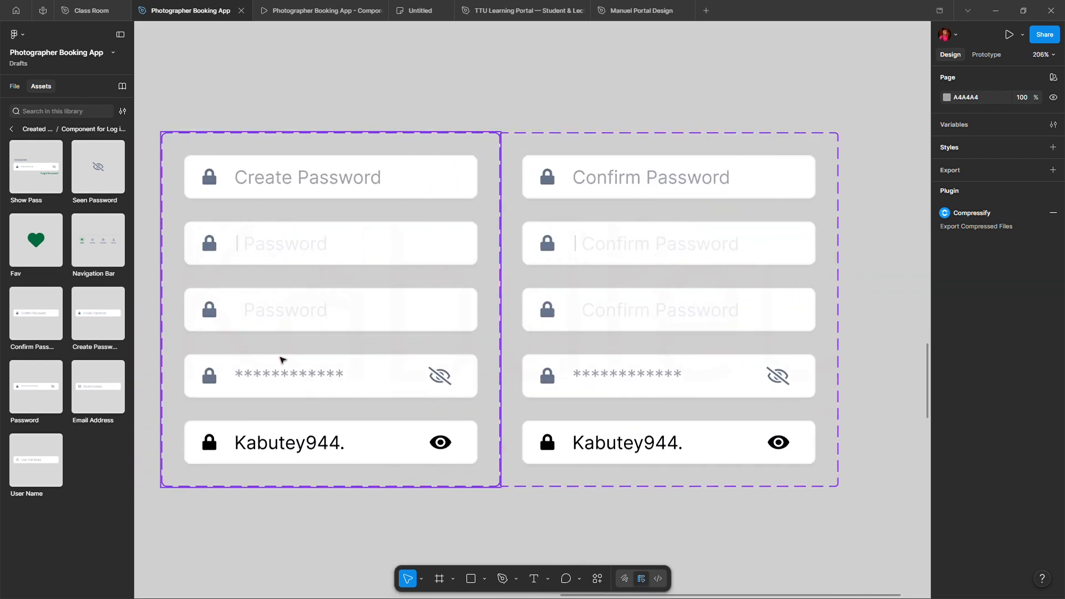
scroll(283, 354, down, 2)
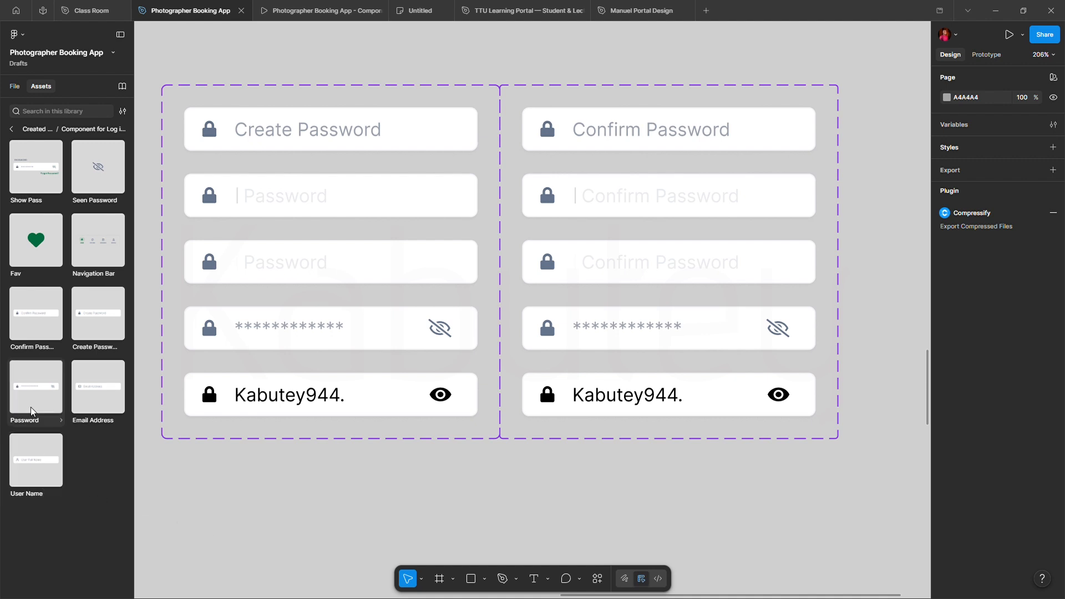
Place a Confirm Password instance below its component set in the Password frame, at about Y 658.
click(35, 345)
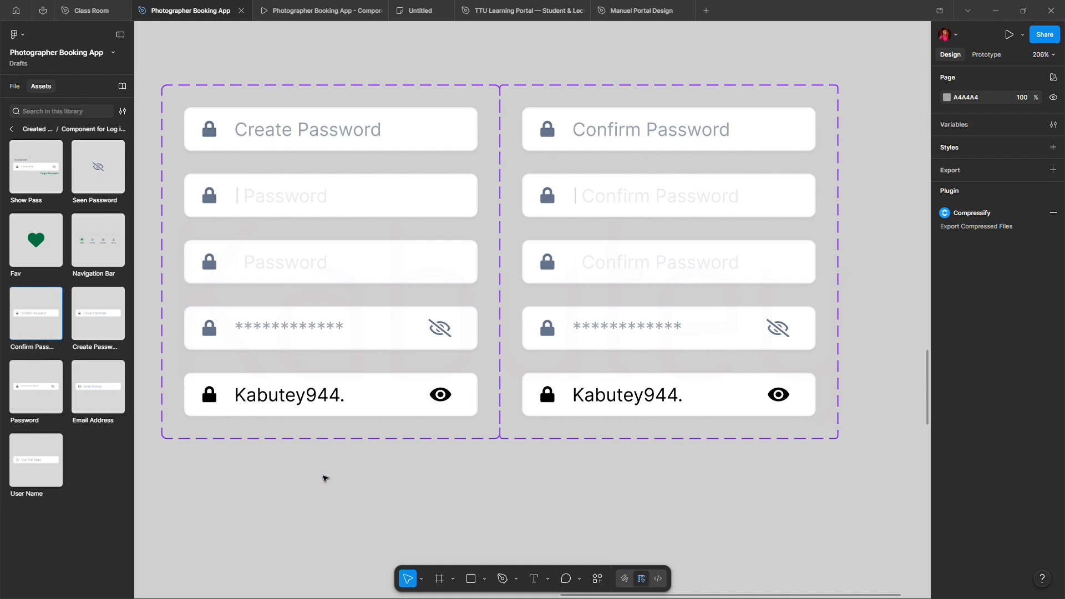
click(33, 312)
drag(33, 312, 654, 538)
scroll(626, 493, down, 3)
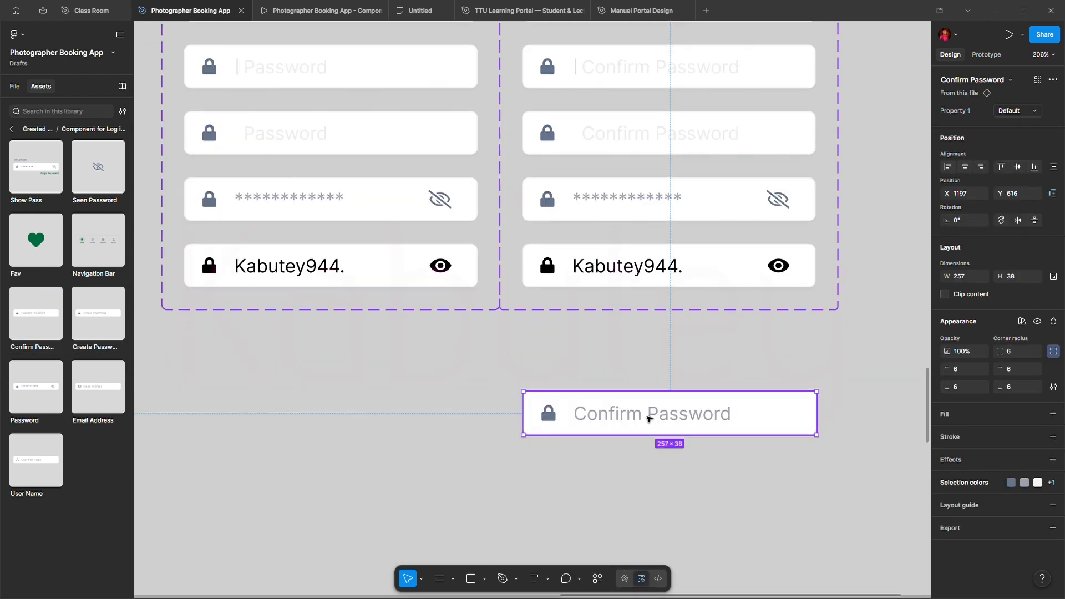
drag(649, 418, 655, 468)
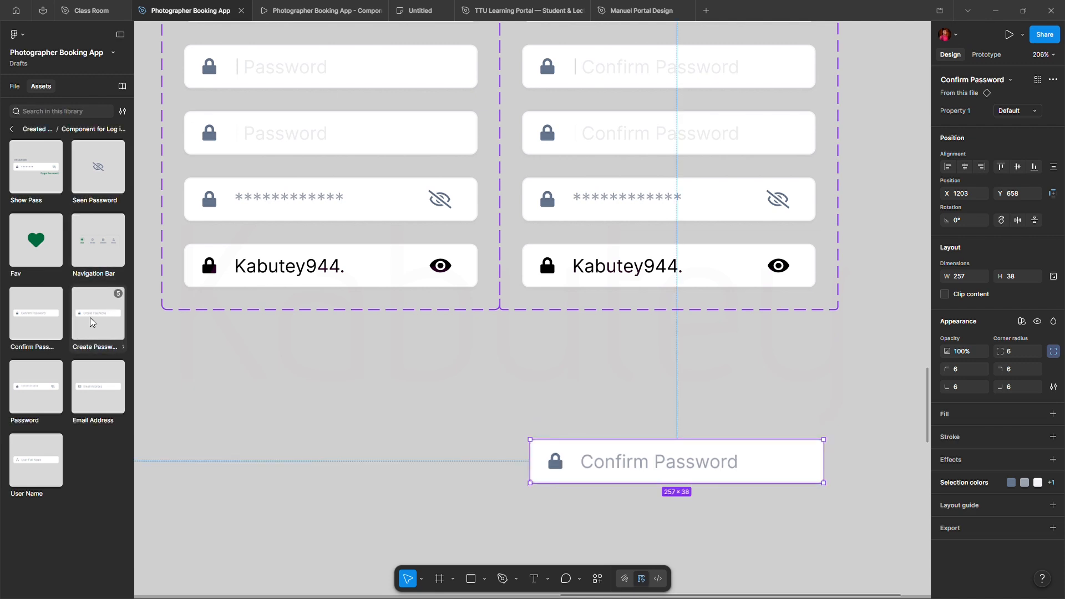
Place a Create Password instance level with Confirm Password and centre both under their component sets, at about X 900 and X 1196.
drag(90, 314, 269, 470)
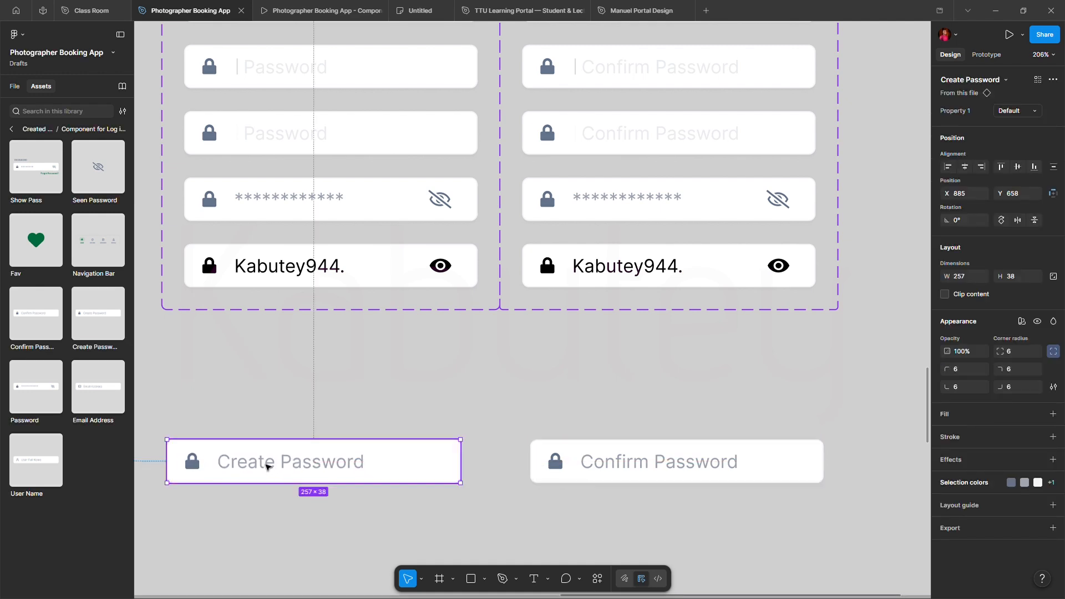
click(302, 399)
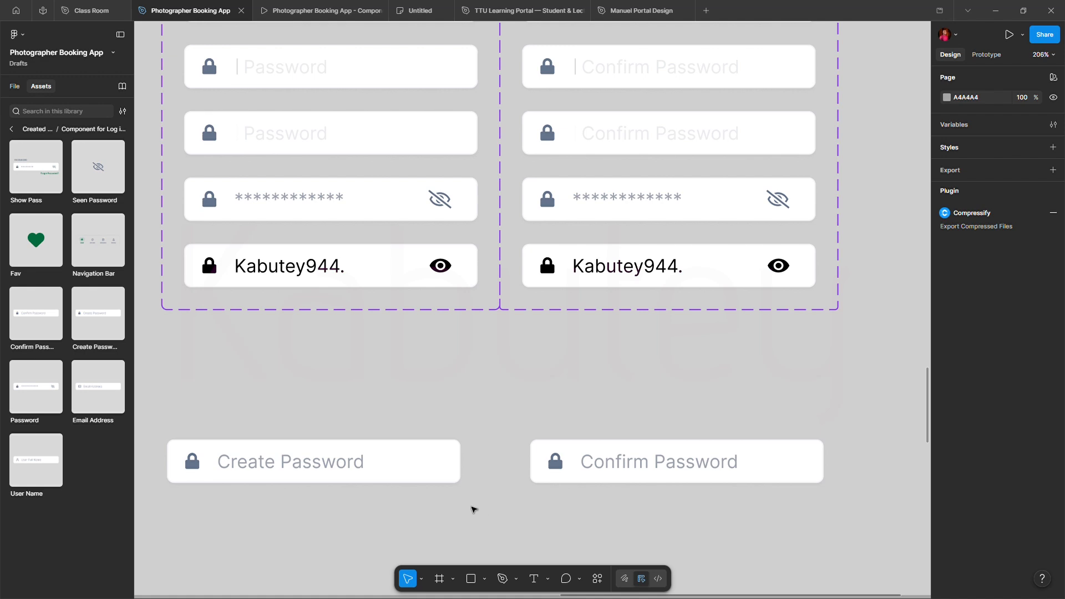
drag(429, 466, 447, 466)
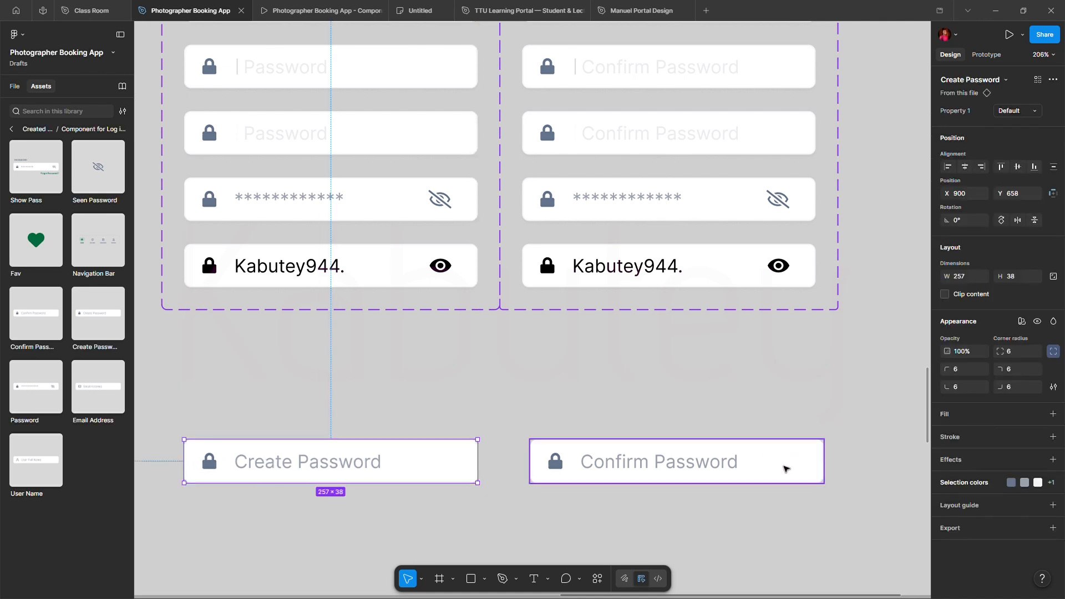
mouse_move(784, 466)
mouse_down()
mouse_move(799, 468)
mouse_move(777, 469)
mouse_up()
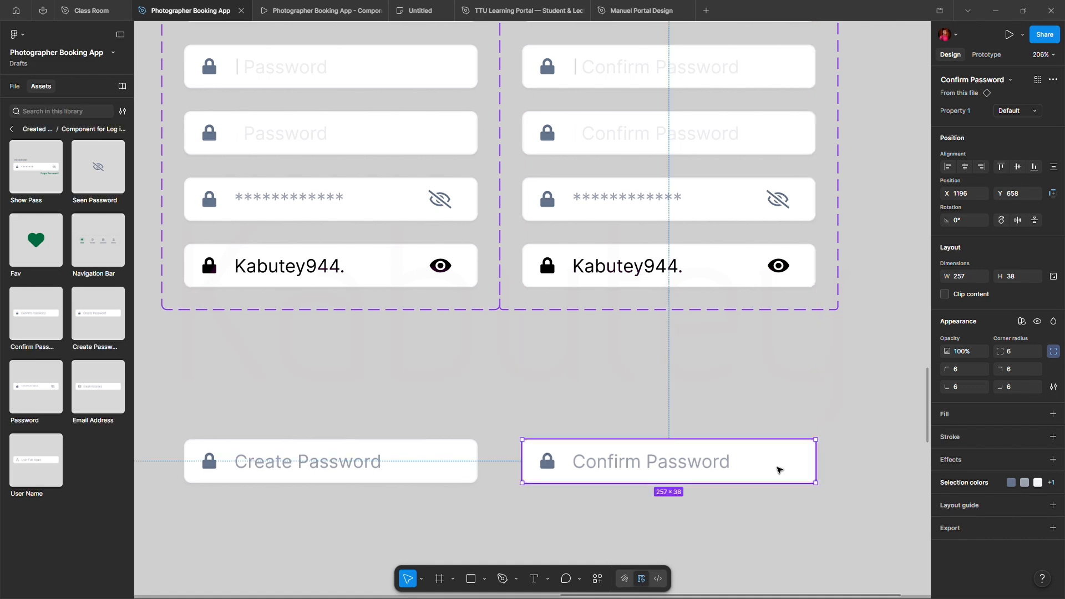
Place a Password instance centred below its component set in the Password frame, at about X 525 and Y 652.
click(454, 407)
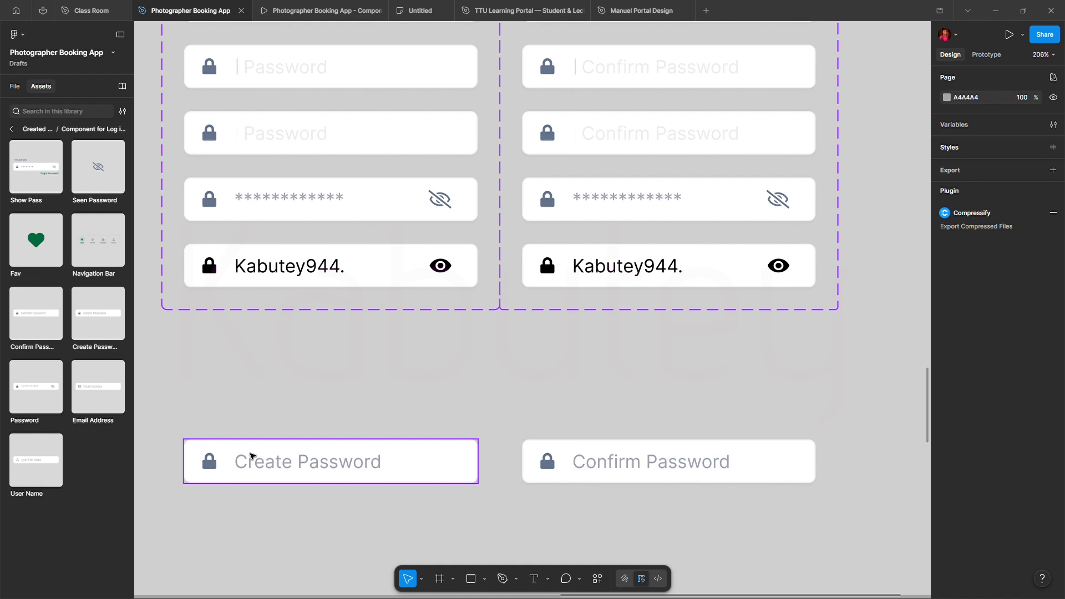
scroll(258, 454, left, 3)
scroll(294, 442, right, 1)
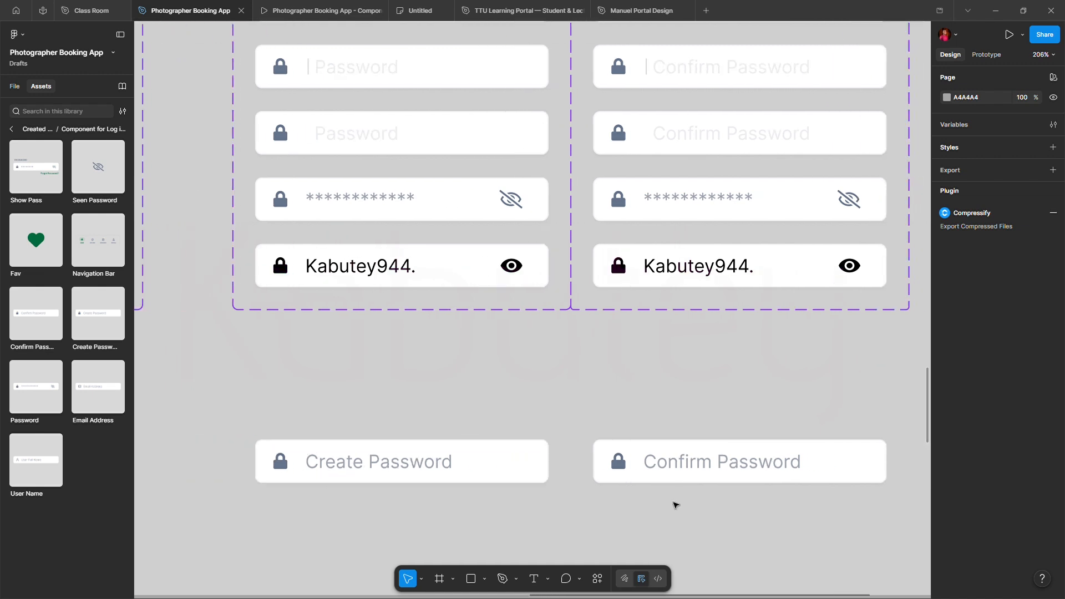
scroll(388, 423, up, 2)
scroll(384, 421, up, 5)
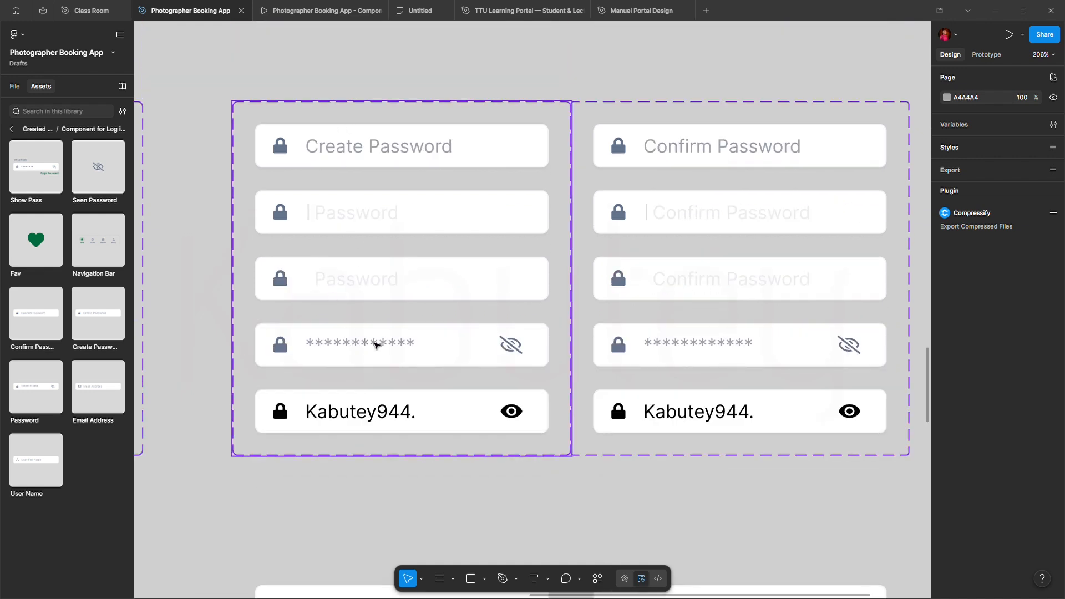
scroll(375, 345, left, 8)
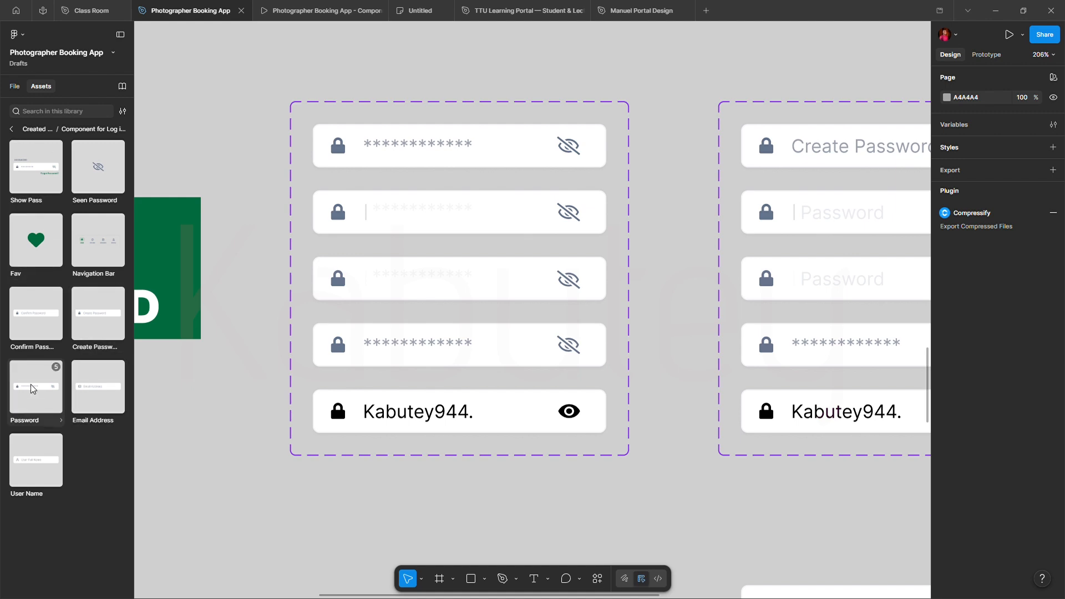
drag(31, 388, 392, 544)
scroll(385, 482, down, 4)
scroll(381, 480, up, 2)
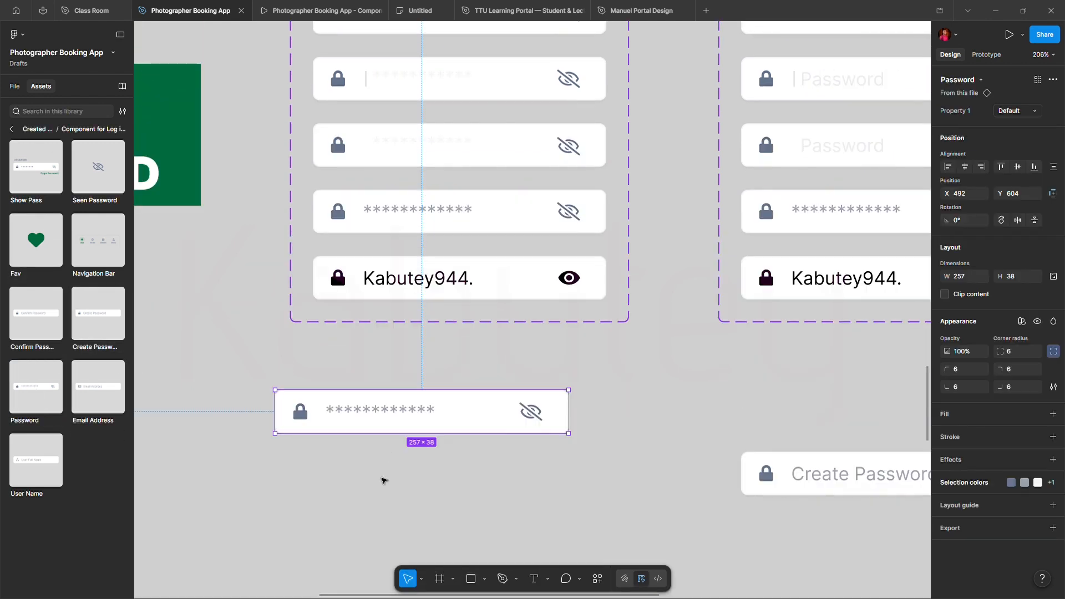
drag(385, 423, 421, 471)
scroll(231, 431, down, 5)
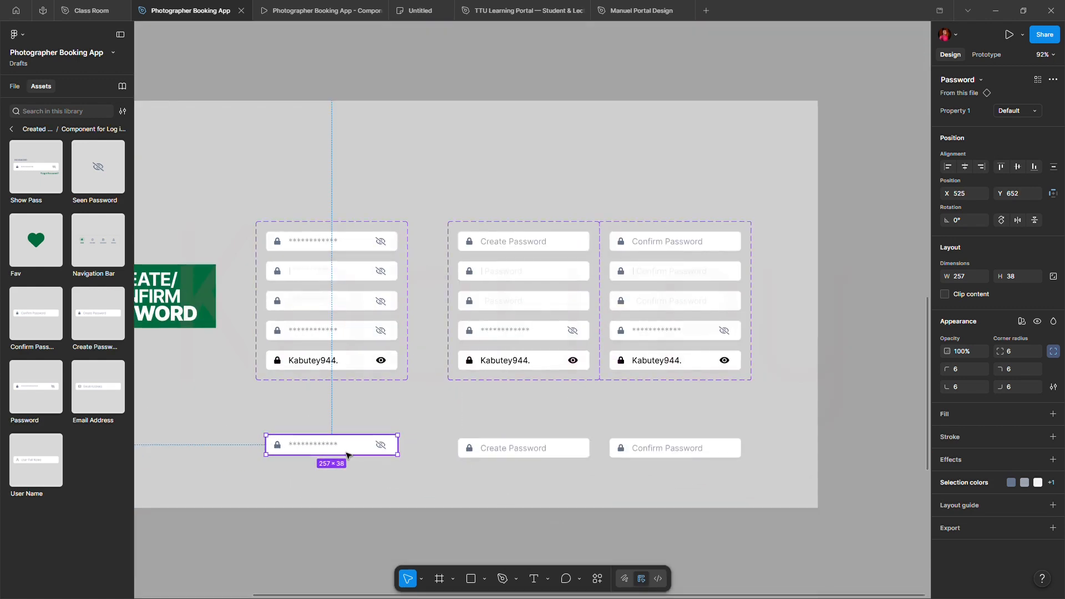
Copy the Password instance above Create Password at about Y 604 and the Confirm Password instance below it at about Y 704, both at X 900.
drag(348, 450, 538, 430)
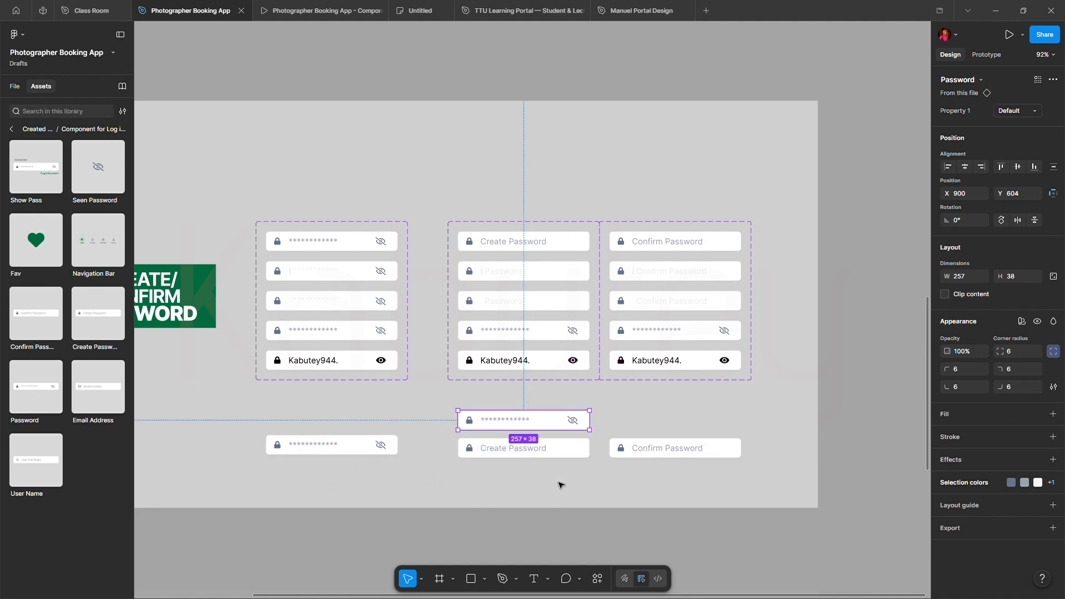
click(577, 490)
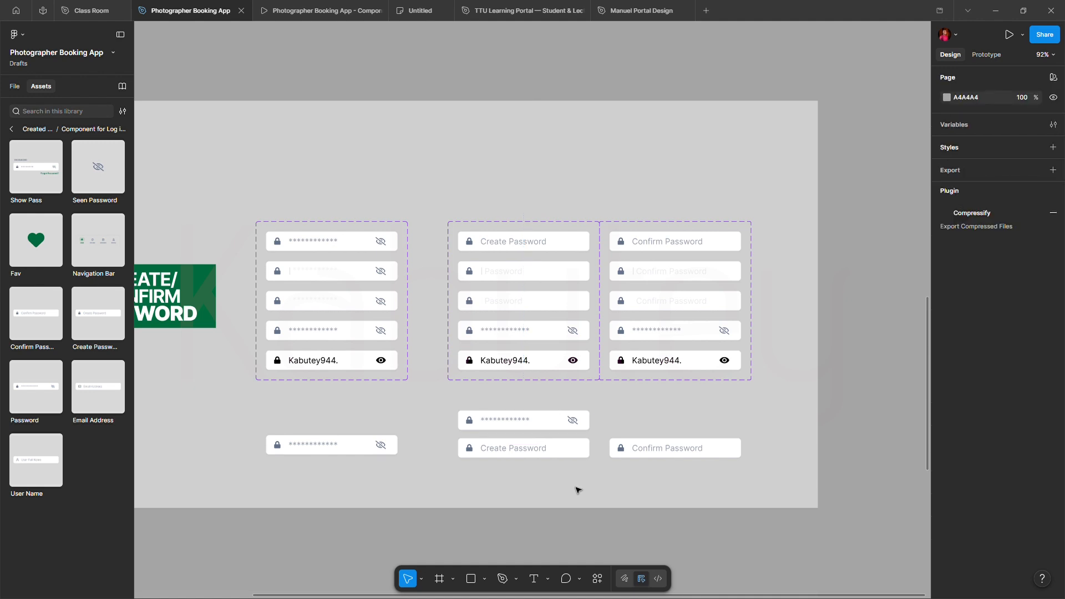
scroll(551, 472, up, 5)
scroll(550, 469, up, 3)
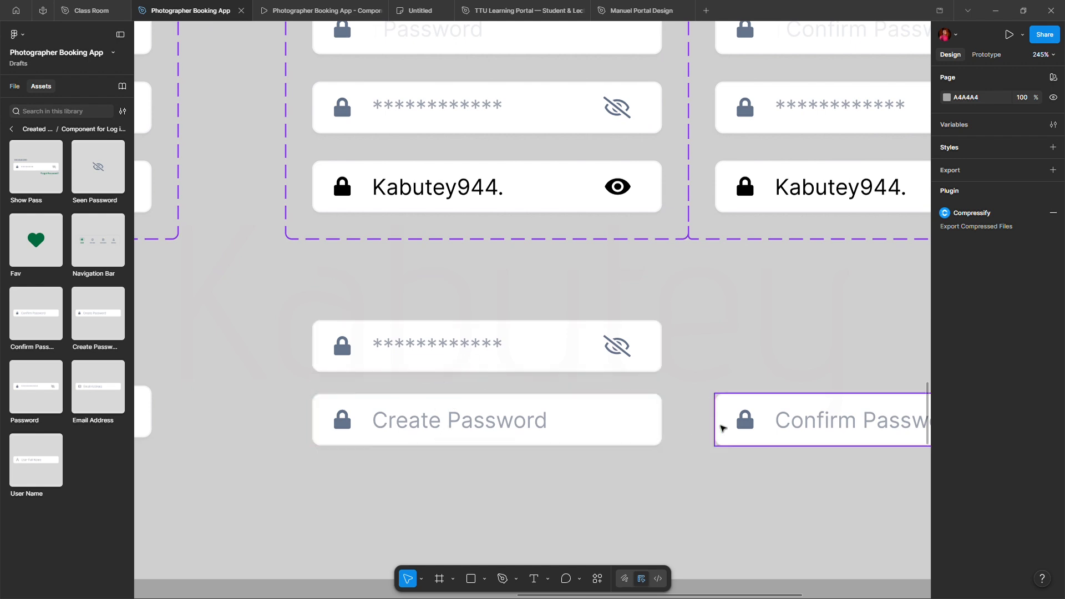
drag(768, 424, 373, 511)
click(253, 462)
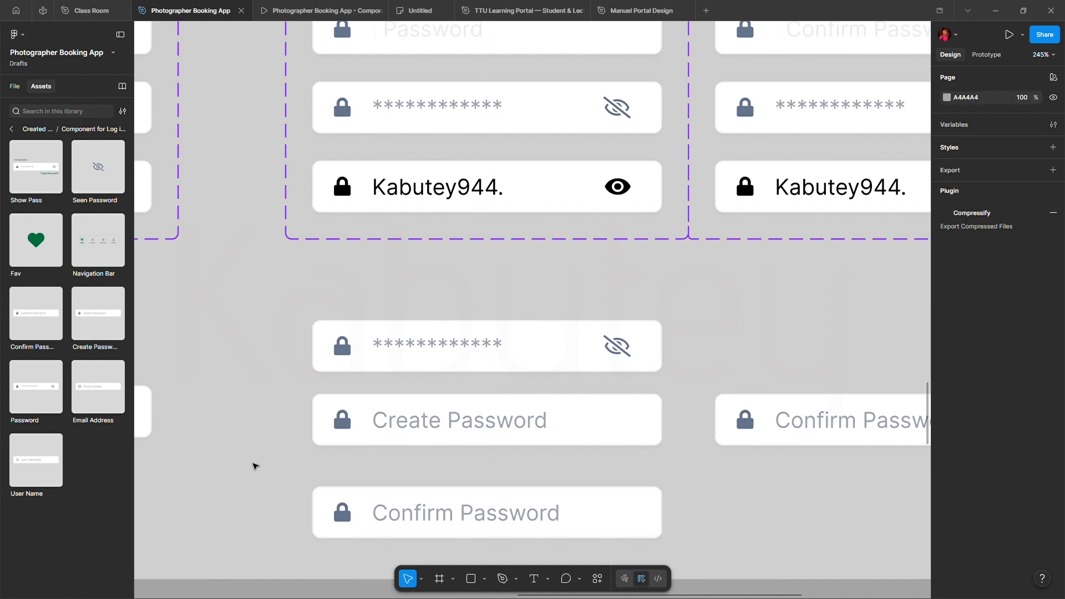
drag(461, 509, 464, 475)
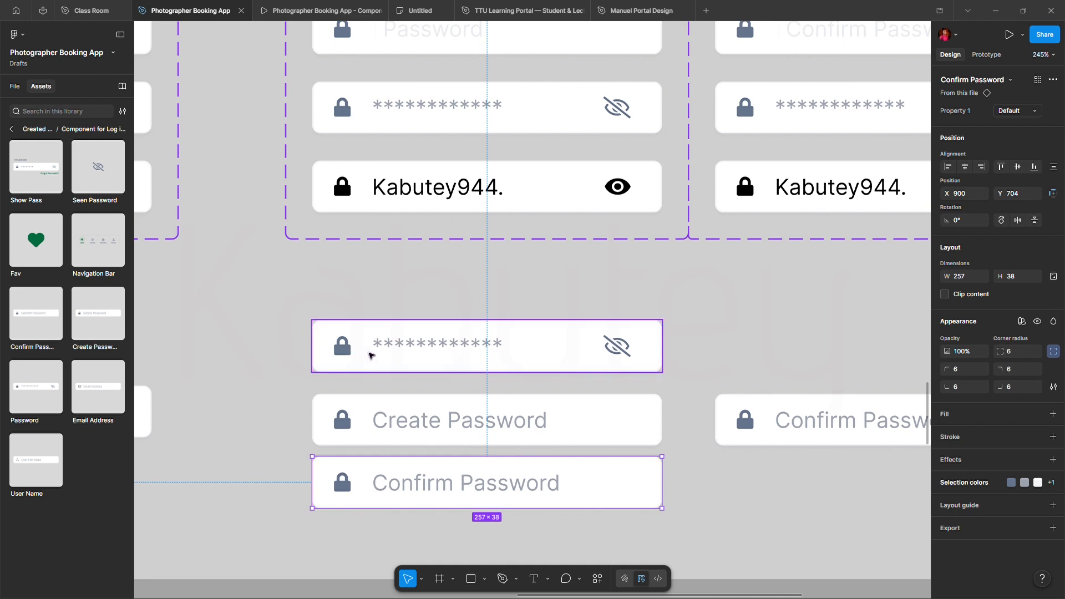
click(531, 392)
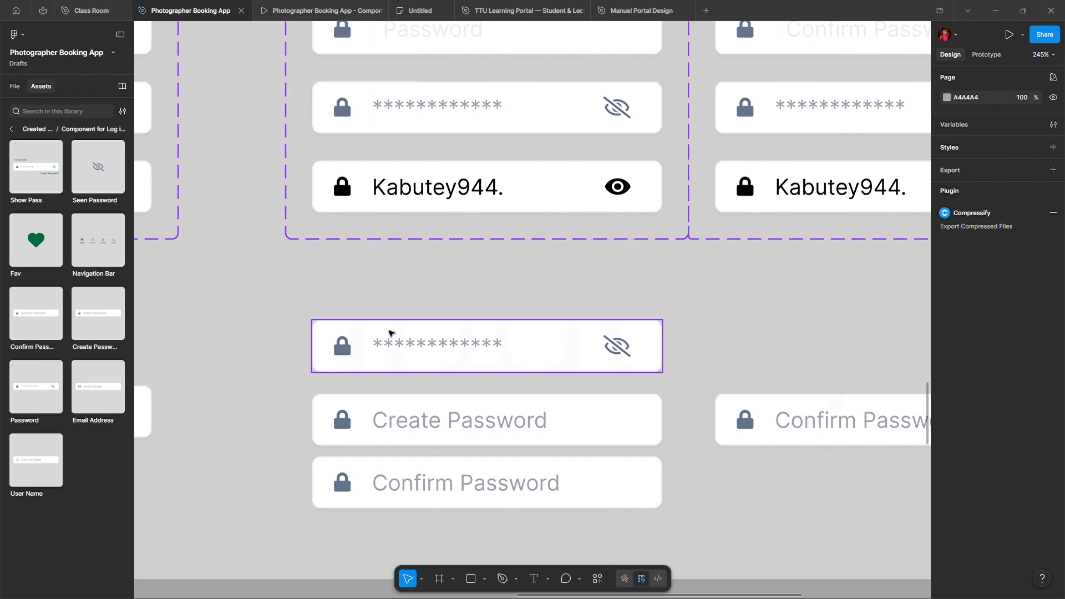
Show the prototype connections between the variants of the Password component set.
scroll(402, 313, down, 5)
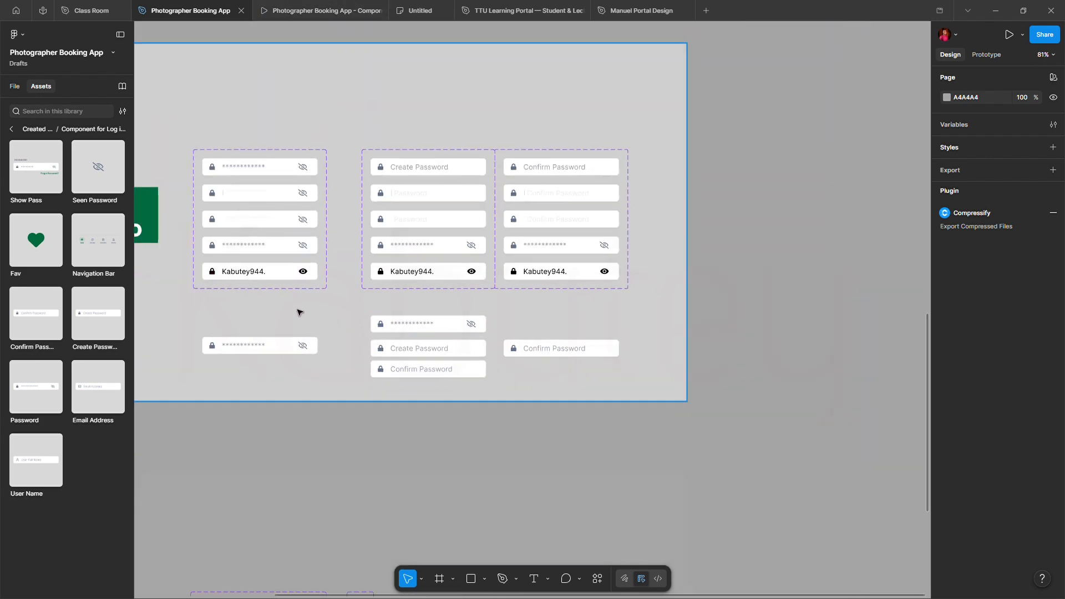
scroll(222, 166, up, 4)
click(269, 169)
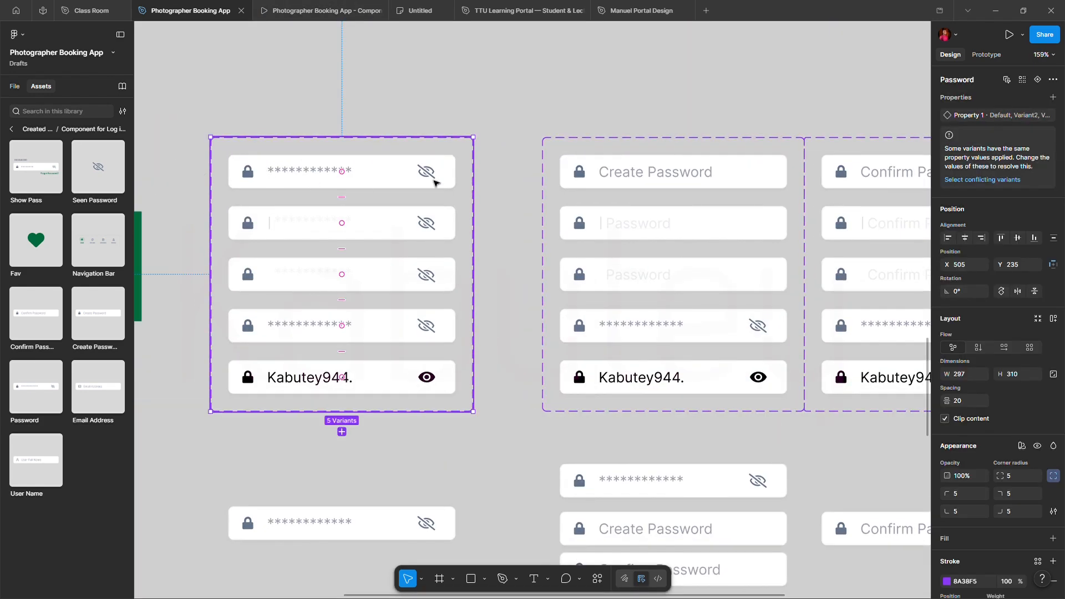
click(988, 56)
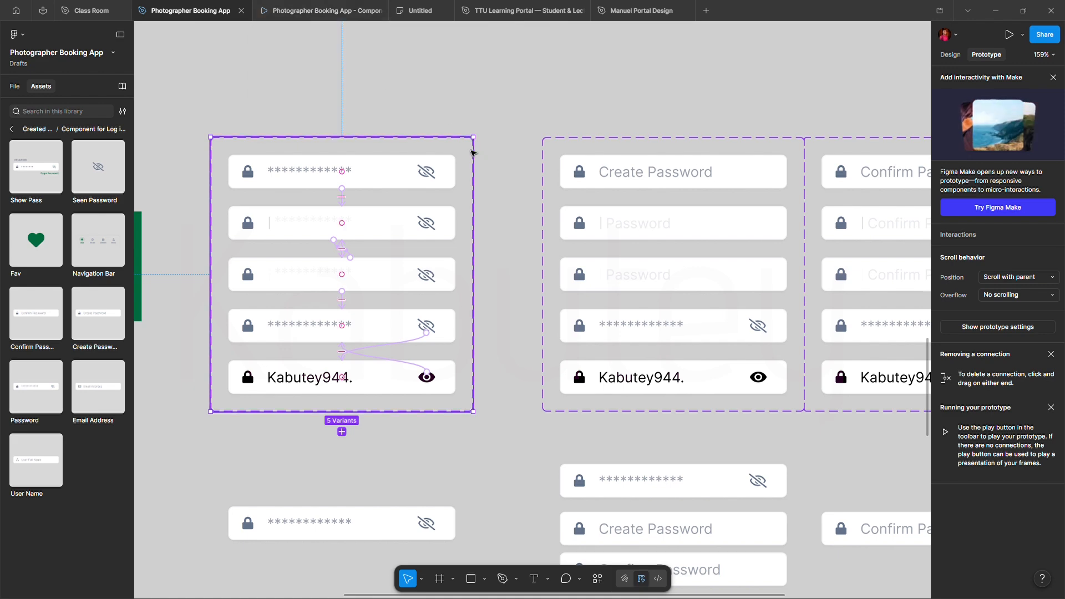
Present the Password frame as a prototype.
scroll(471, 150, down, 5)
click(215, 50)
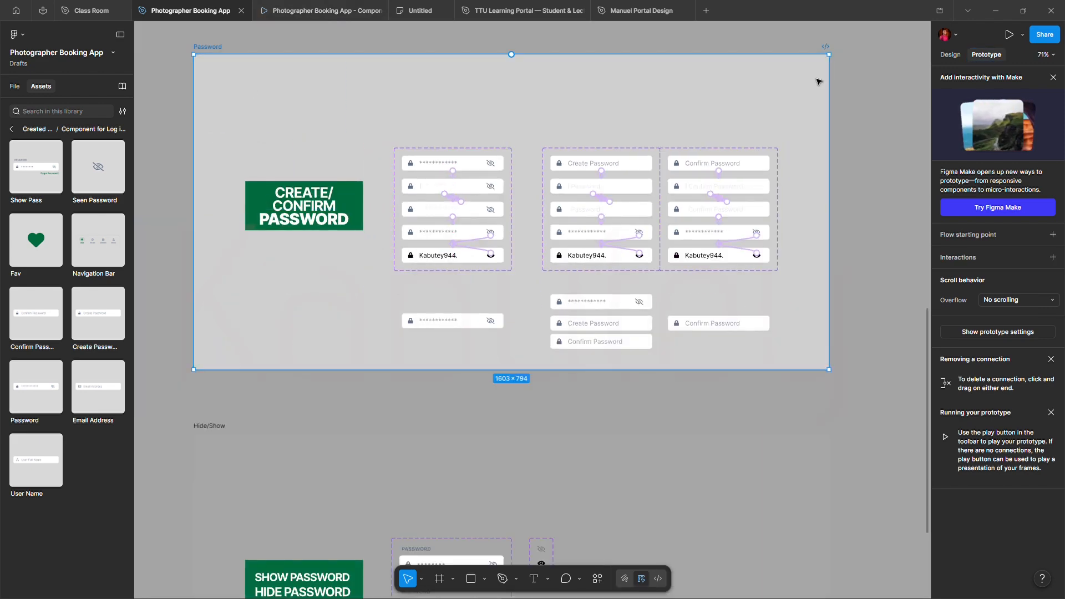
click(1009, 35)
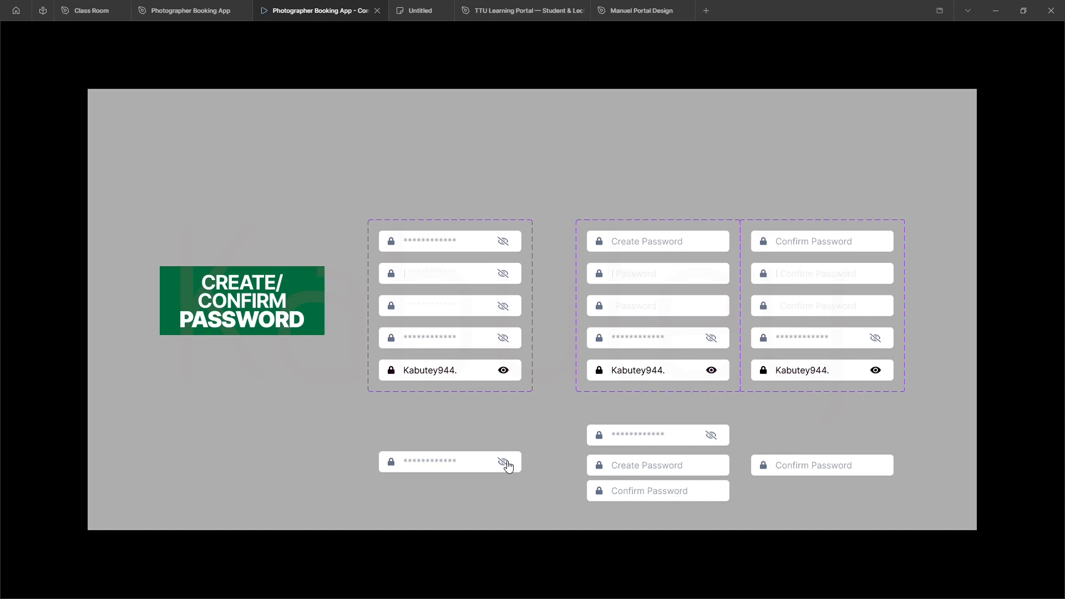
Test the show/hide eye icon of the Password instance placed below the Password component set.
click(449, 468)
click(505, 464)
click(506, 464)
click(506, 464)
click(507, 464)
click(507, 464)
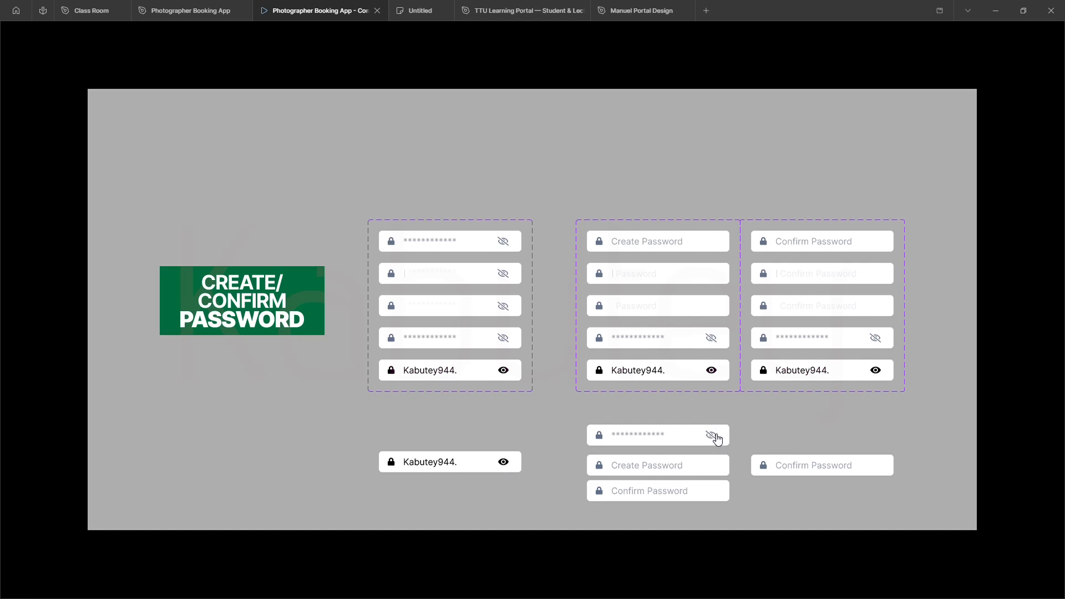
Test the text area and the show/hide eye icon of the Password copy above Create Password.
click(660, 439)
click(659, 438)
click(654, 436)
click(653, 437)
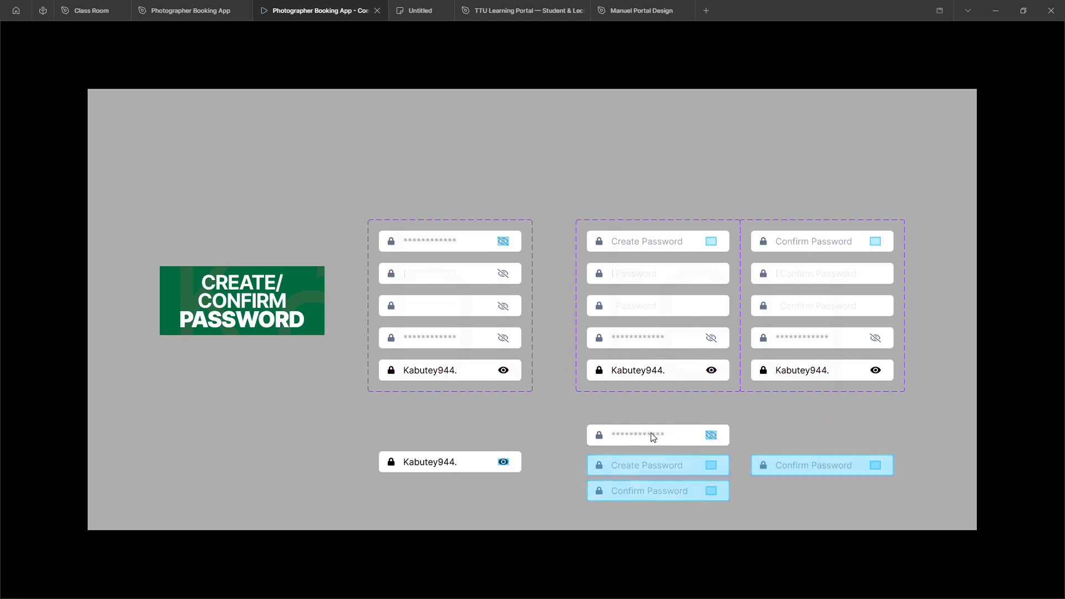
click(712, 437)
click(713, 437)
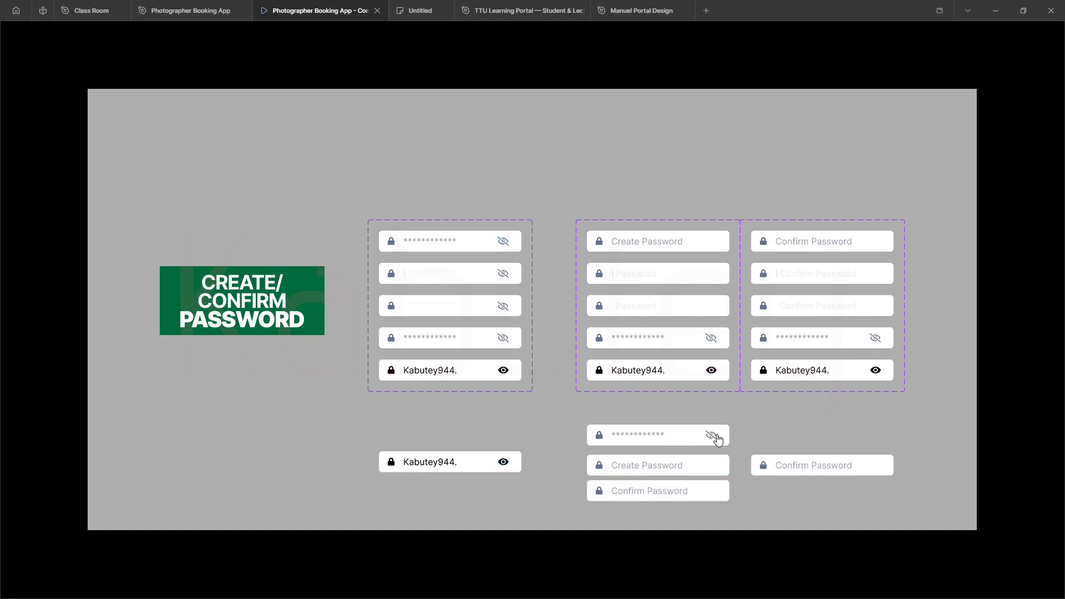
click(716, 437)
click(716, 438)
click(716, 437)
click(716, 437)
click(715, 437)
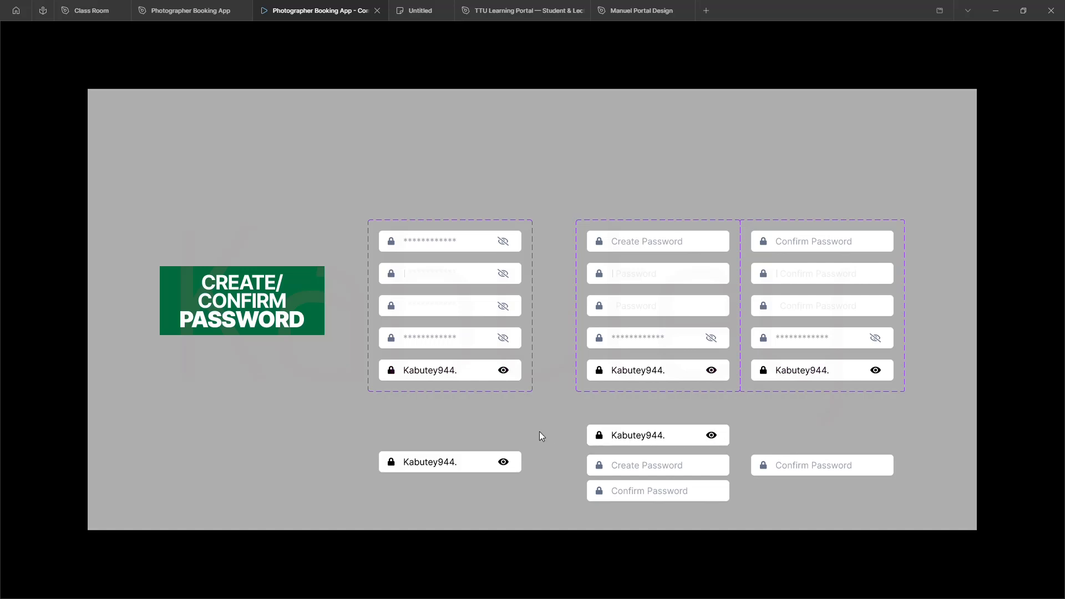
click(558, 423)
click(552, 424)
click(551, 424)
click(552, 423)
click(551, 424)
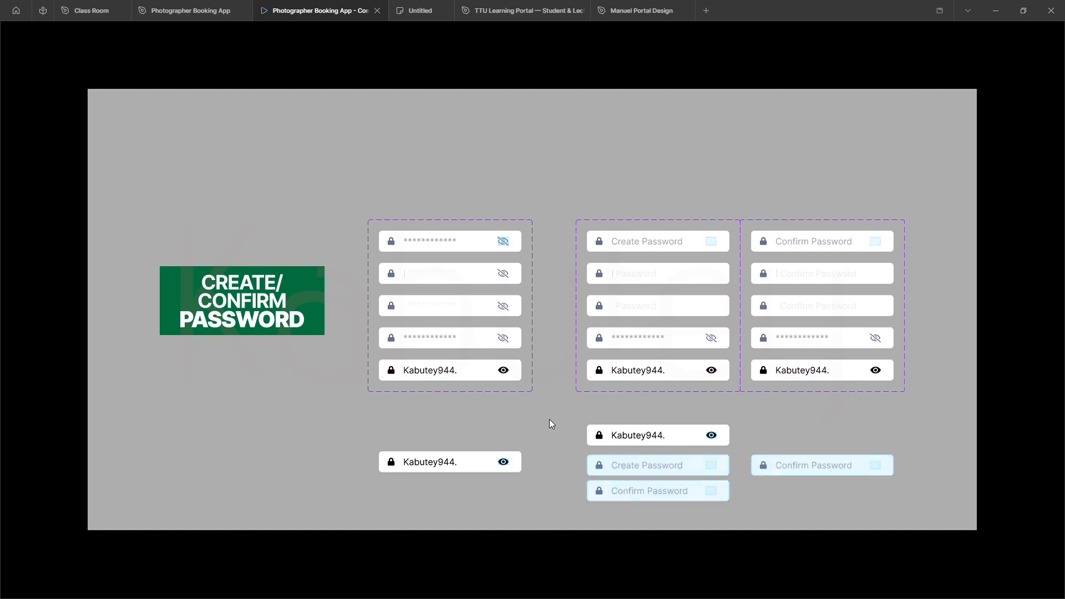
click(550, 414)
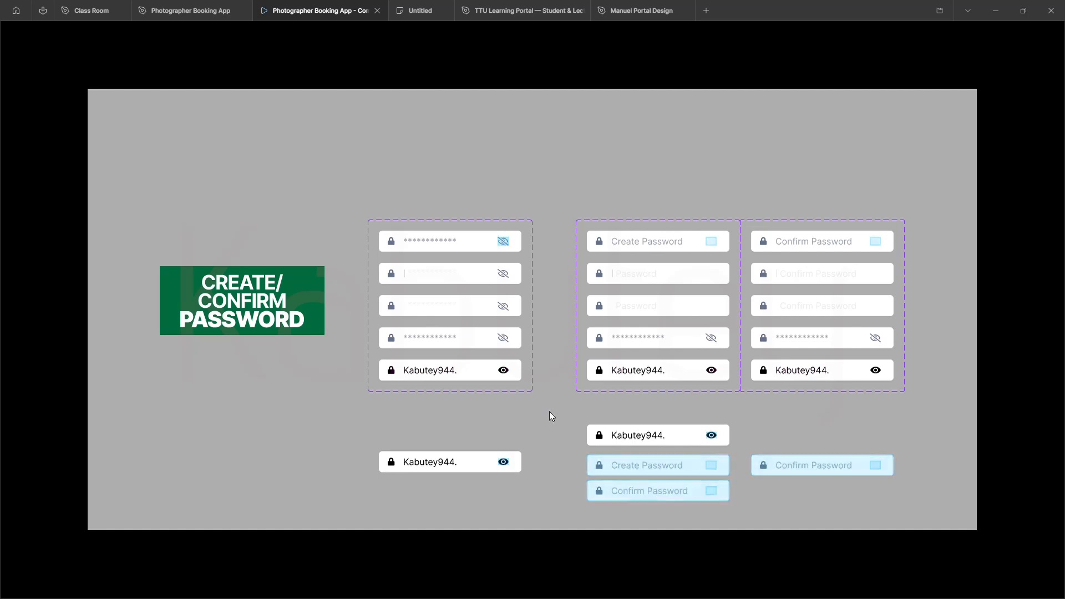
click(550, 414)
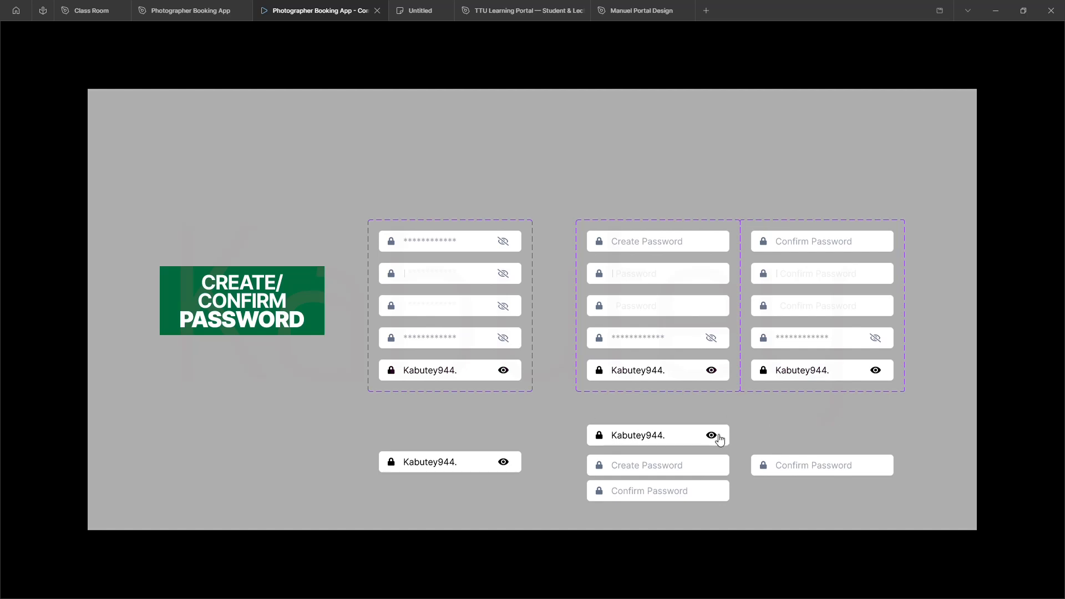
Hide and reveal the password again in both Password instances of the running prototype.
click(714, 436)
click(508, 466)
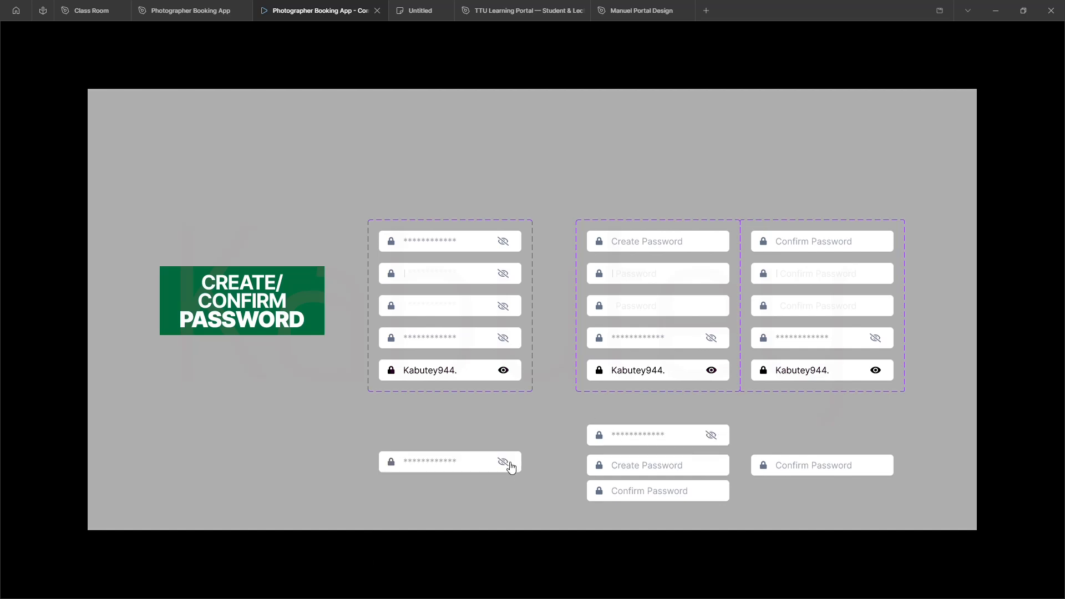
click(507, 464)
click(712, 436)
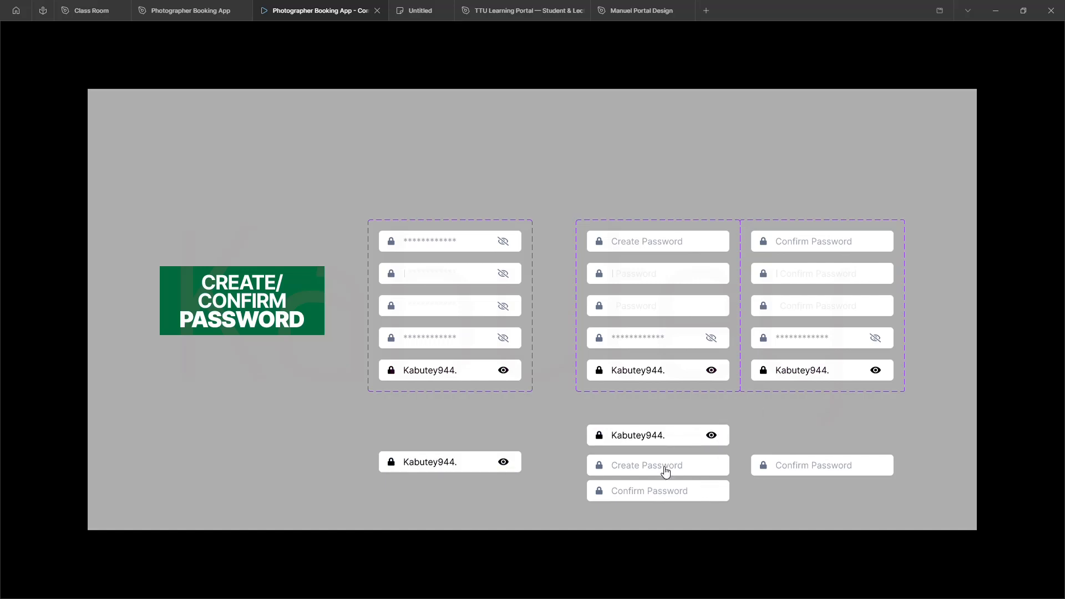
Trigger the Create Password instance's fill-in interaction and test its show/hide eye icon.
click(666, 472)
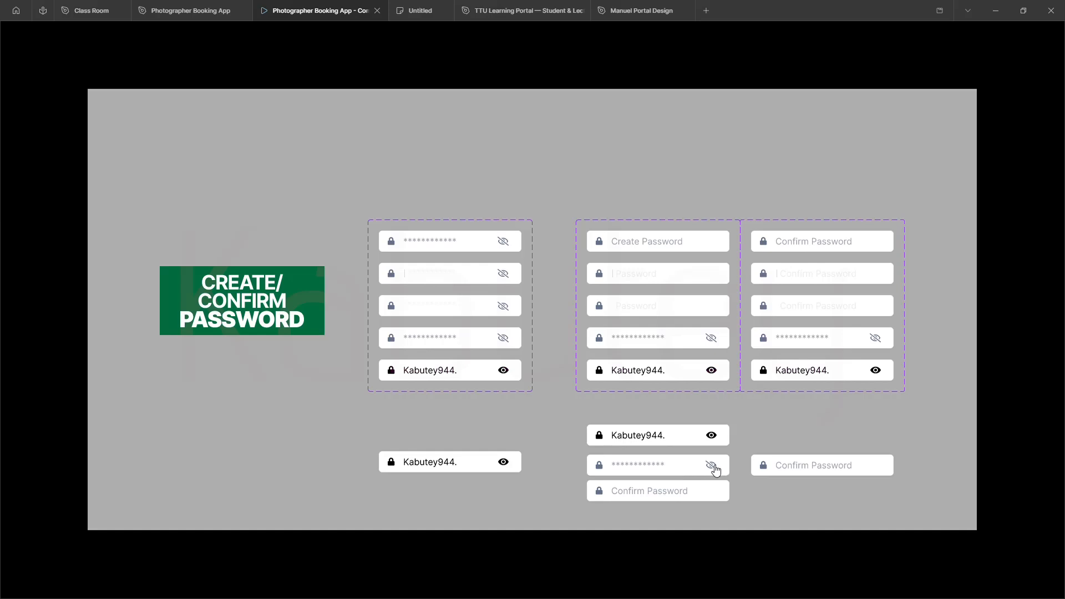
click(713, 470)
click(713, 468)
Trigger the fill-in interaction of the Confirm Password copy below Create Password and toggle its password visibility repeatedly.
click(660, 495)
click(713, 491)
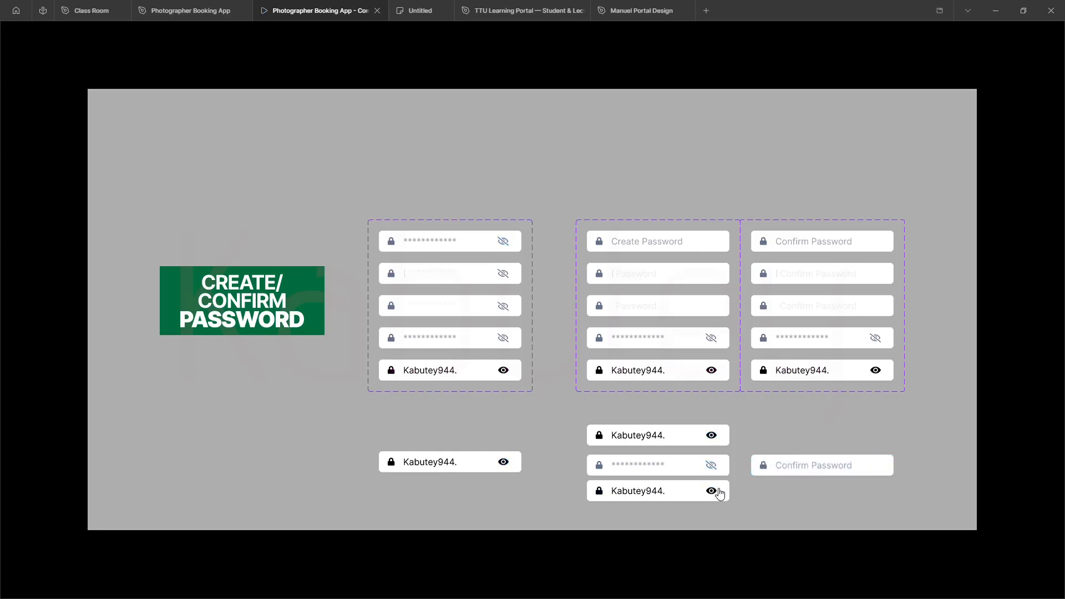
click(713, 491)
click(713, 491)
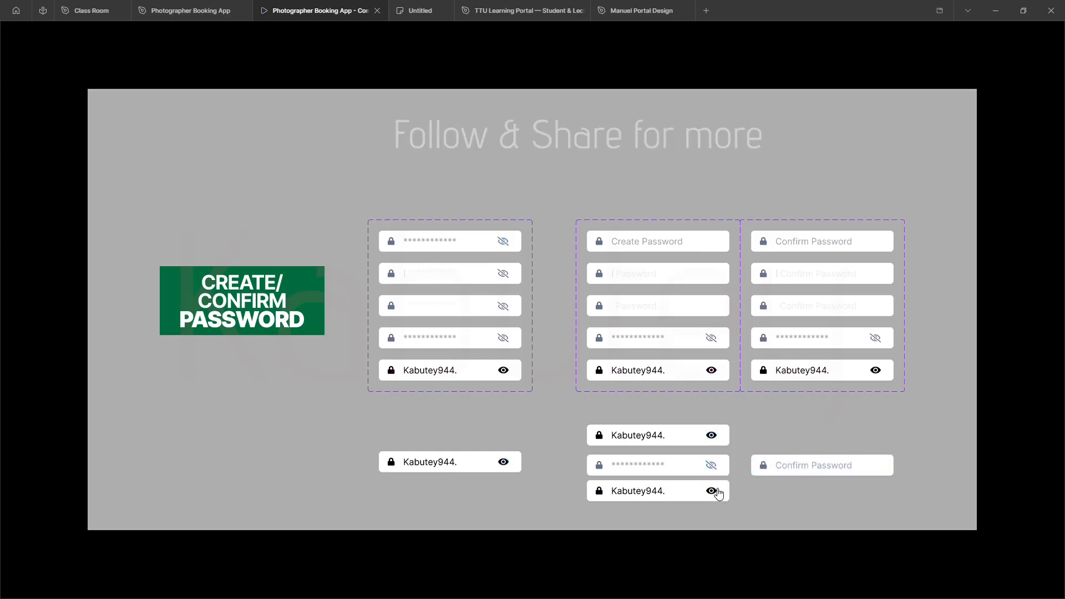
click(713, 491)
click(713, 491)
Return to the Photographer Booking App design file and place a Show Pass instance centred below its component set in the Hide/Show frame.
click(182, 17)
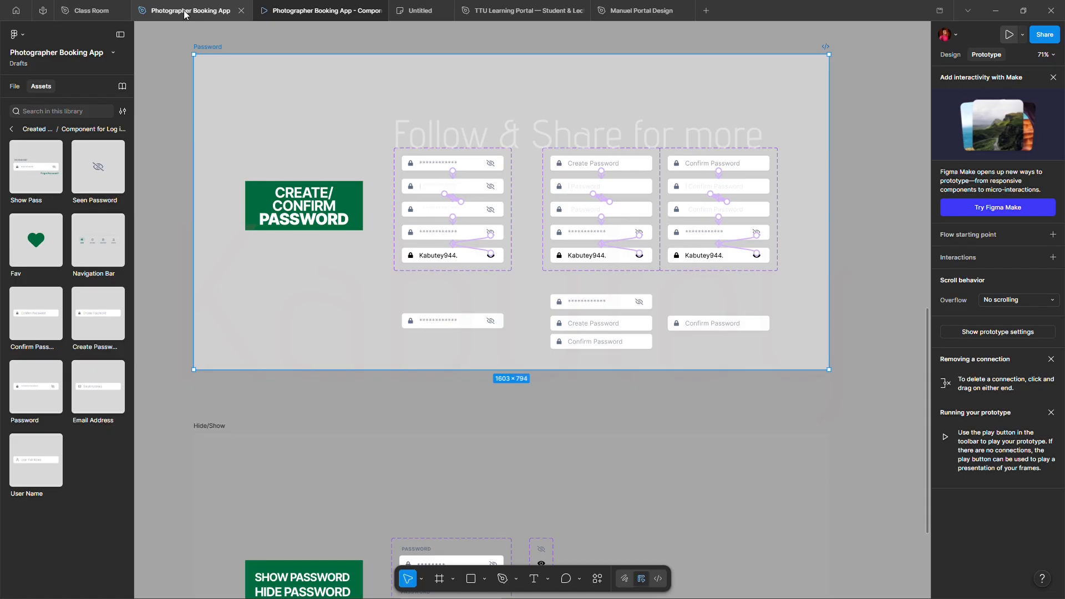
scroll(352, 319, down, 5)
scroll(353, 319, down, 3)
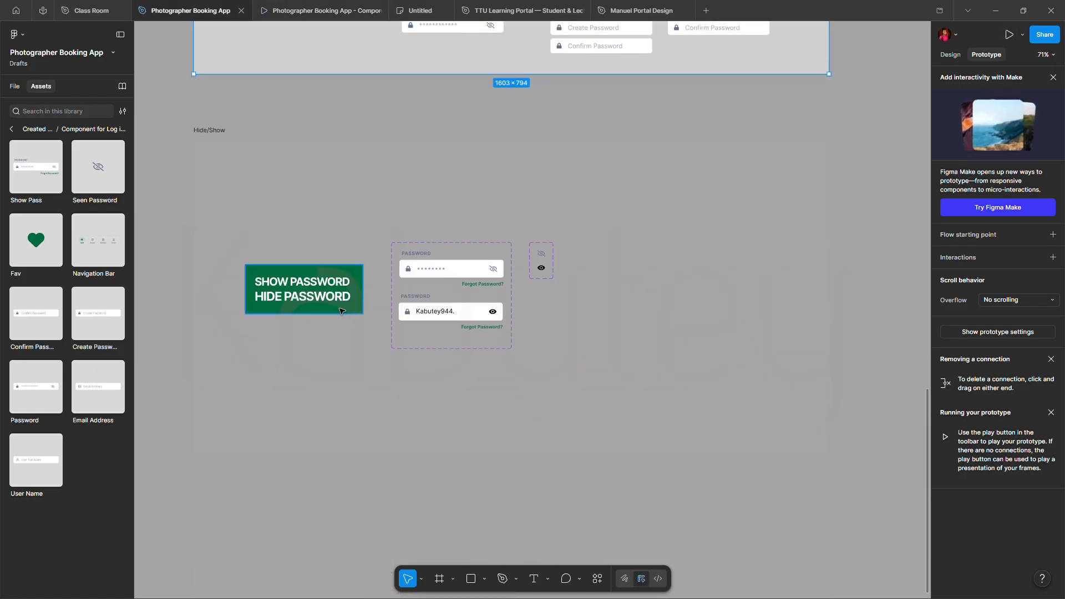
ctrl+scroll(461, 284, up, 5)
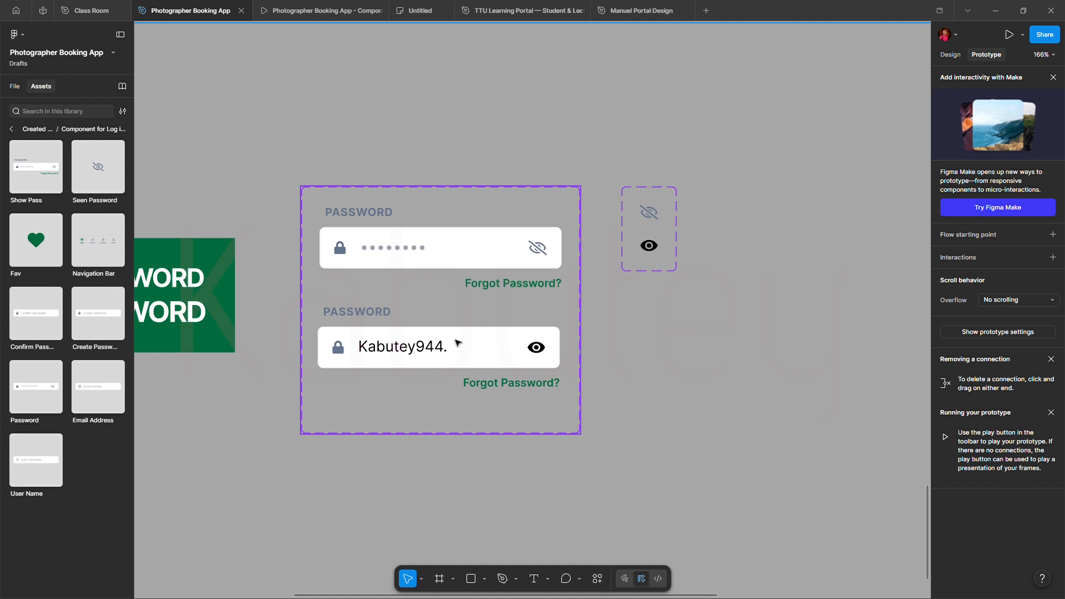
drag(44, 181, 405, 530)
scroll(451, 438, down, 6)
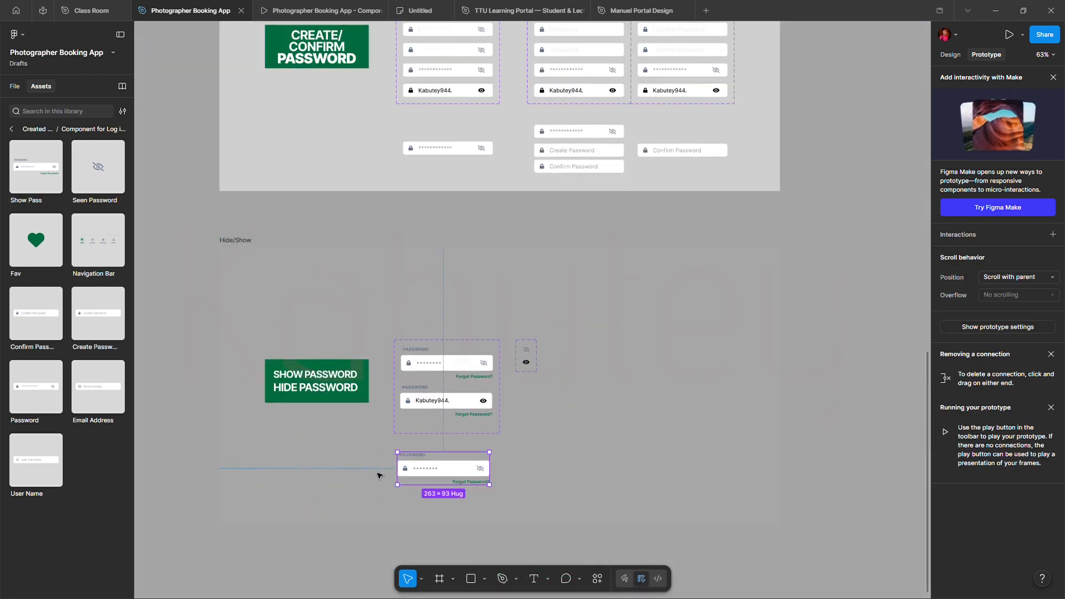
scroll(378, 475, up, 5)
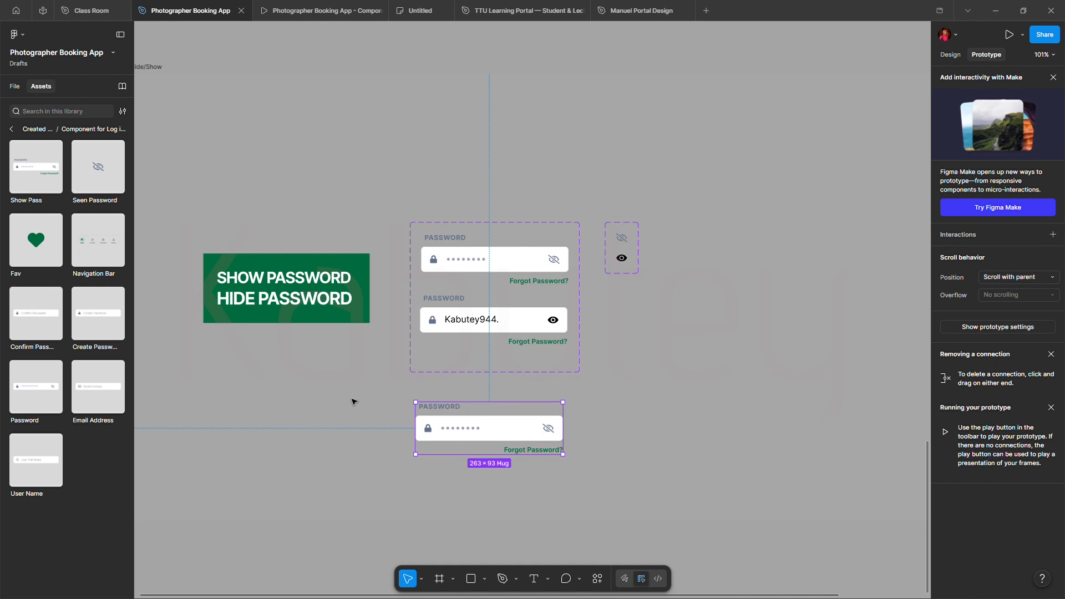
drag(507, 428, 515, 453)
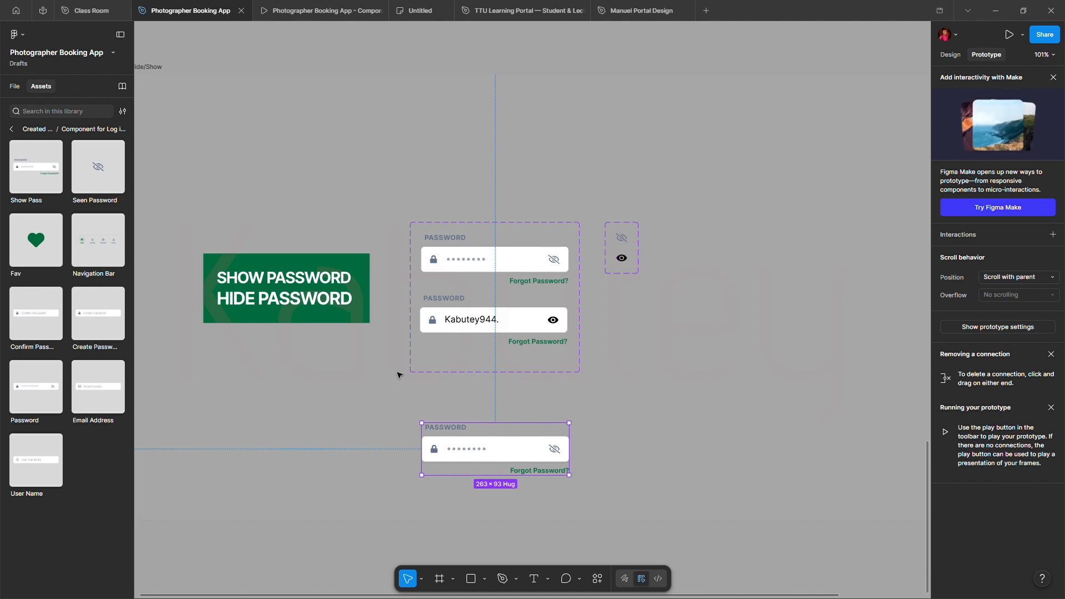
Place copies of the User ID frame's User Full Name and Email Address instances in the Hide/Show frame, beside the eye icon component set.
scroll(362, 366, down, 5)
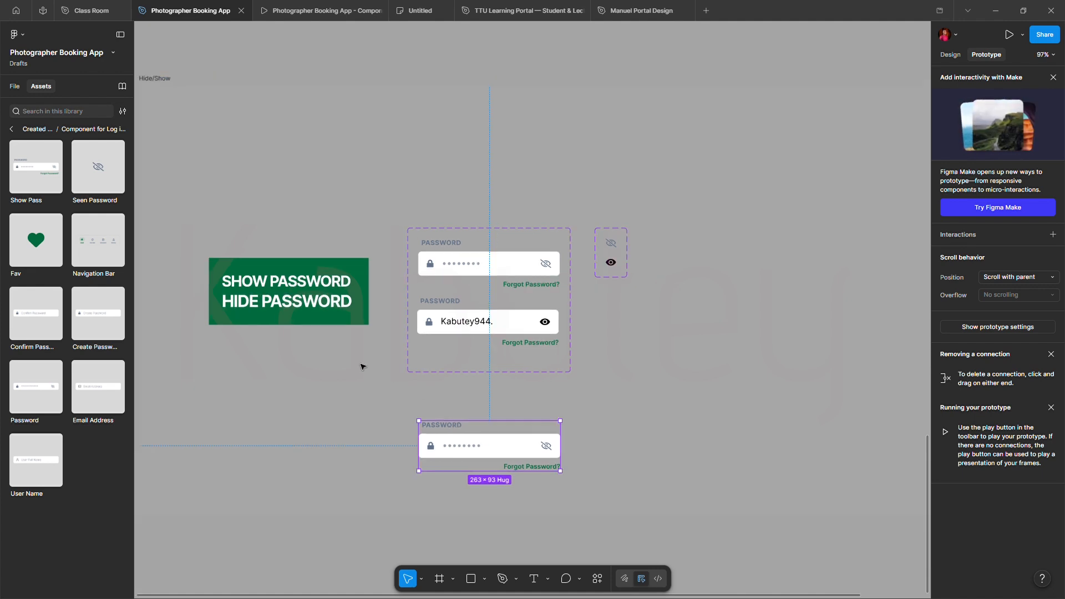
scroll(361, 366, down, 3)
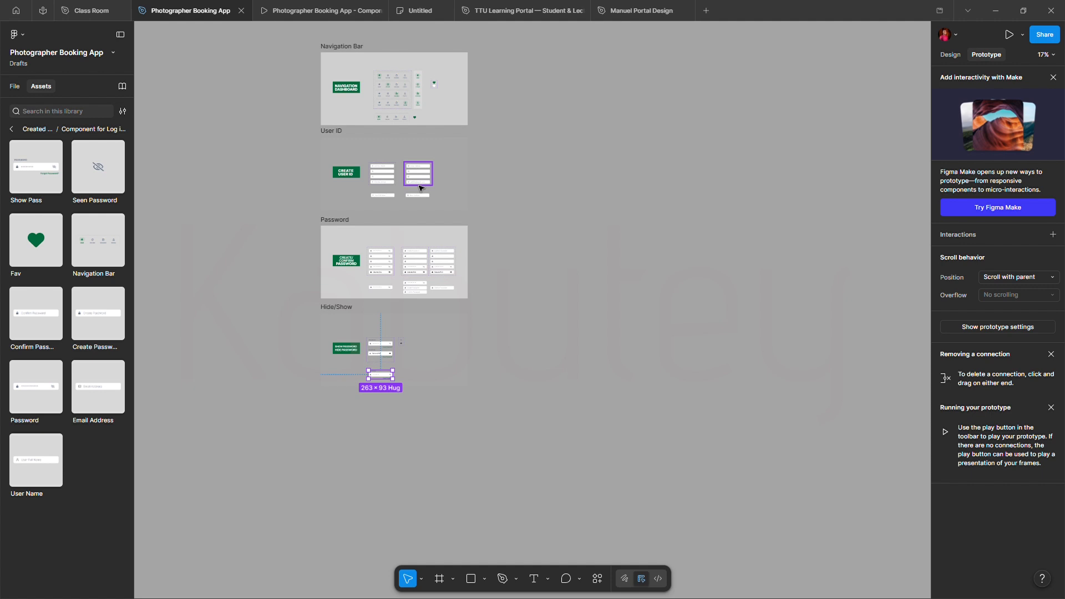
scroll(364, 207, up, 3)
scroll(364, 207, up, 1)
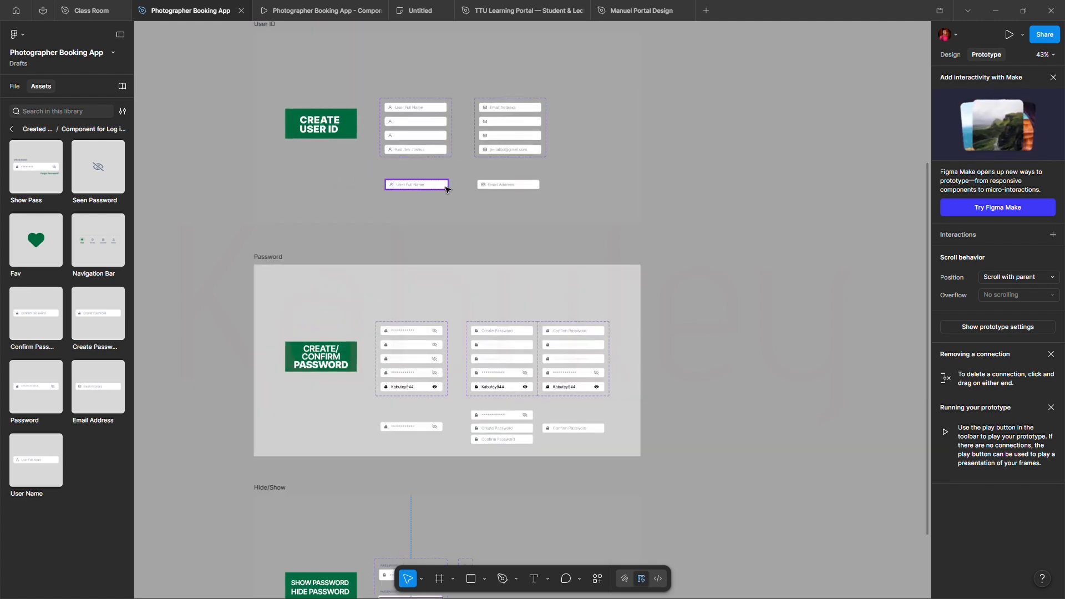
click(446, 188)
shift+click(507, 185)
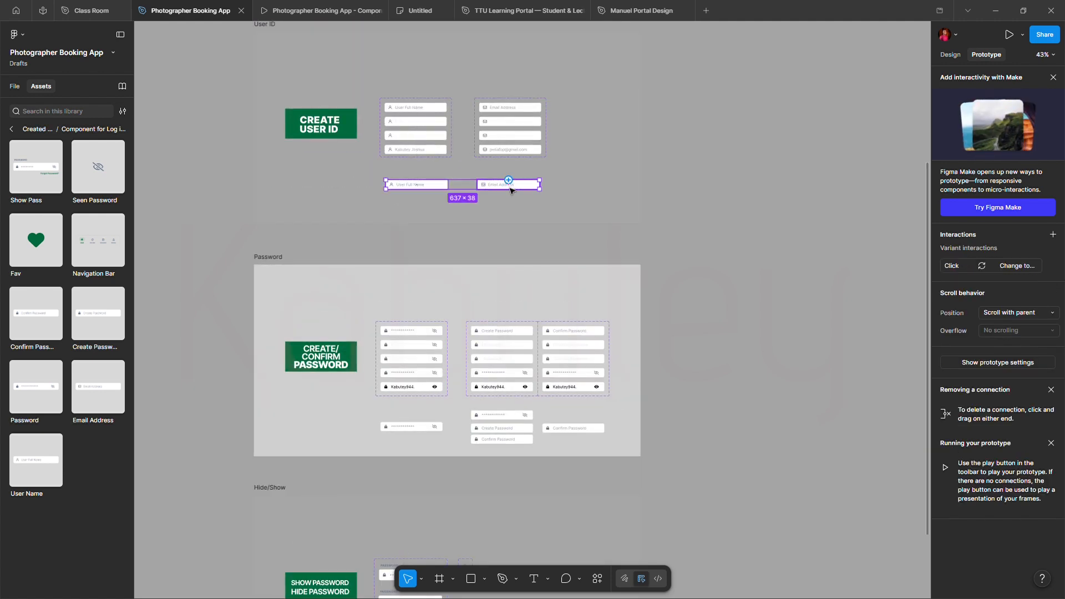
scroll(516, 189, down, 3)
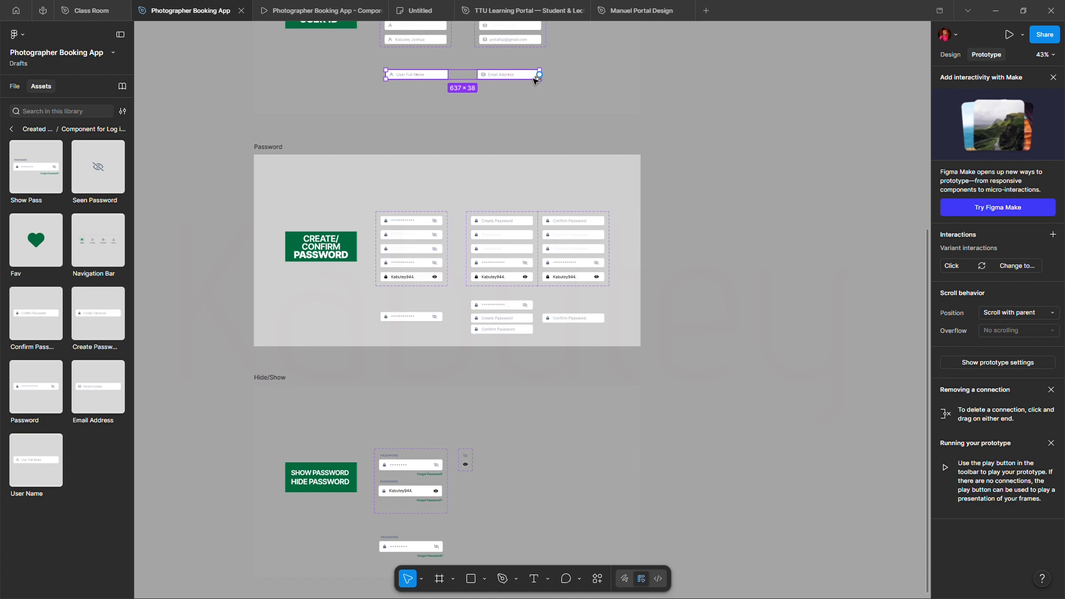
drag(536, 76, 624, 449)
scroll(590, 466, up, 5)
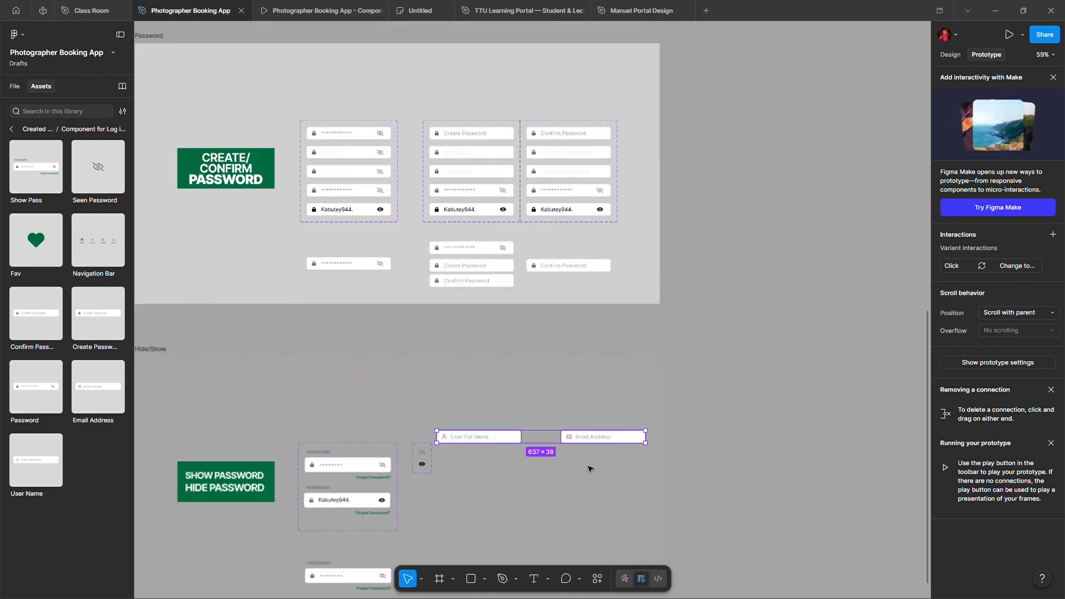
Stack the Email Address instance directly below the User Full Name instance, aligning both in one column beside the eye icon set.
scroll(591, 468, up, 5)
click(559, 315)
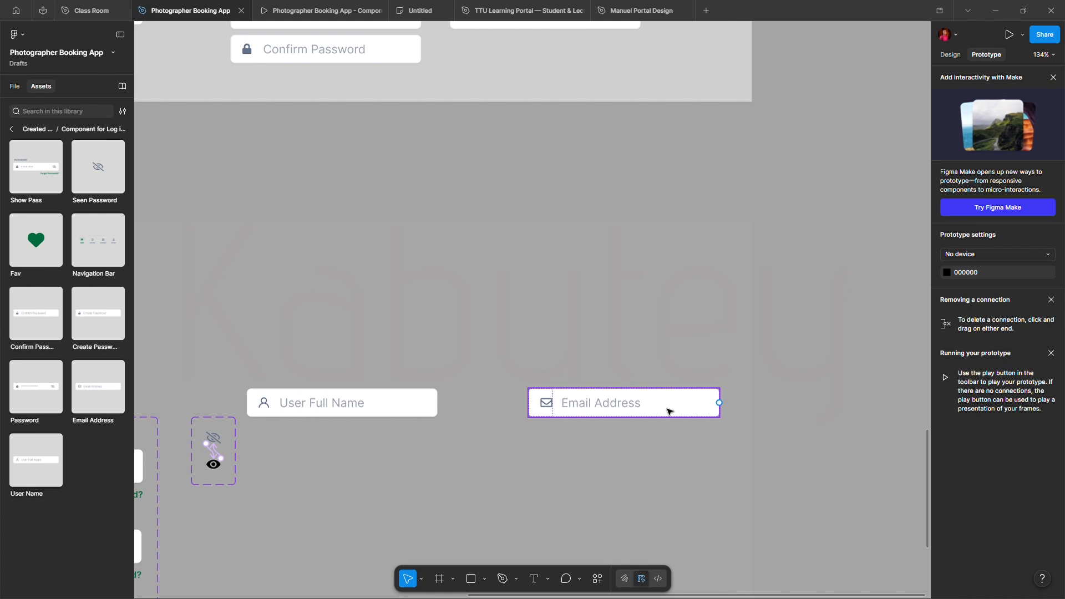
drag(671, 413, 431, 473)
drag(424, 405, 468, 420)
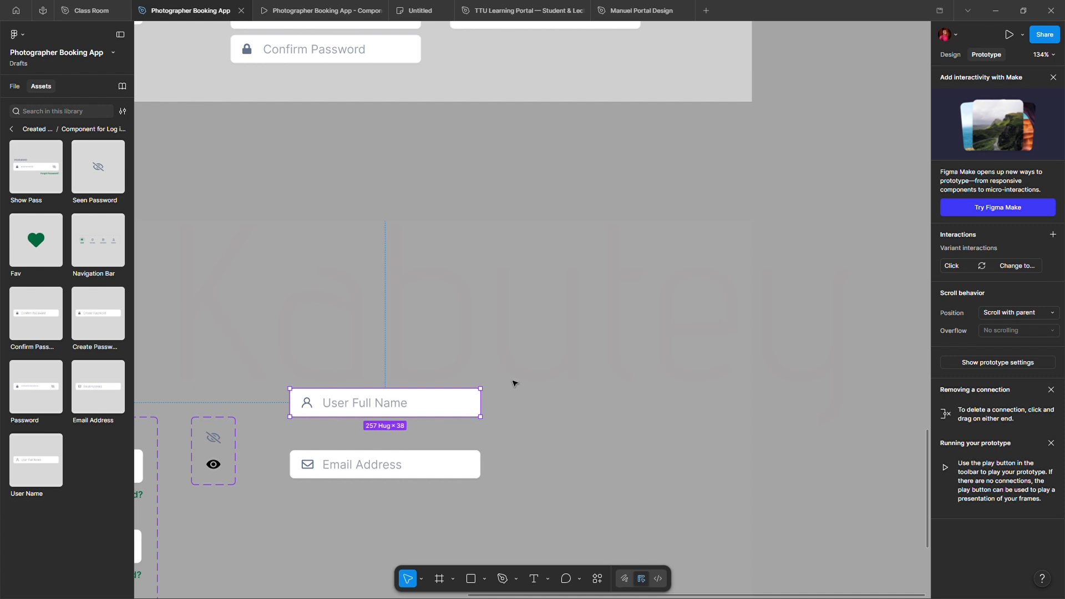
Copy the Password frame's Create Password and Confirm Password instances below the Email Address field in the Hide/Show frame.
scroll(522, 372, down, 4)
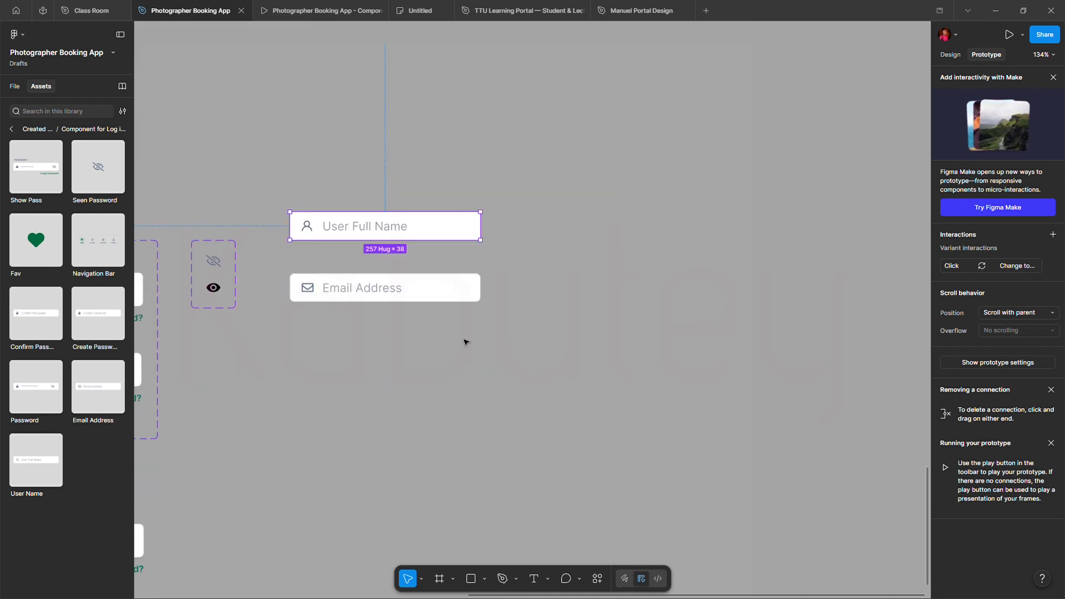
scroll(466, 340, down, 5)
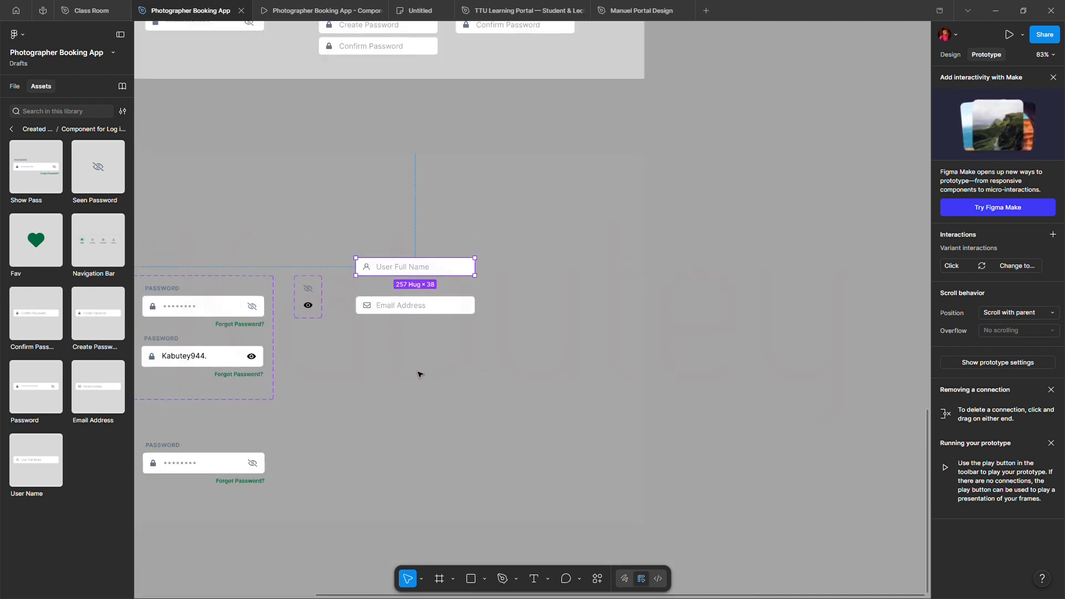
scroll(418, 369, up, 3)
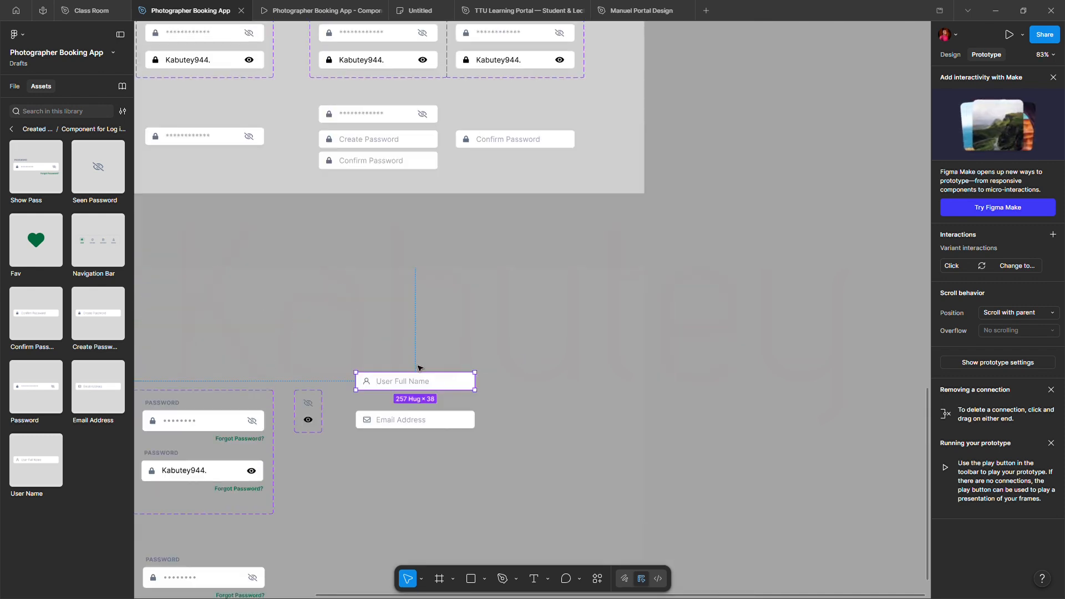
click(423, 143)
shift+click(423, 162)
drag(428, 159, 462, 476)
scroll(410, 476, up, 5)
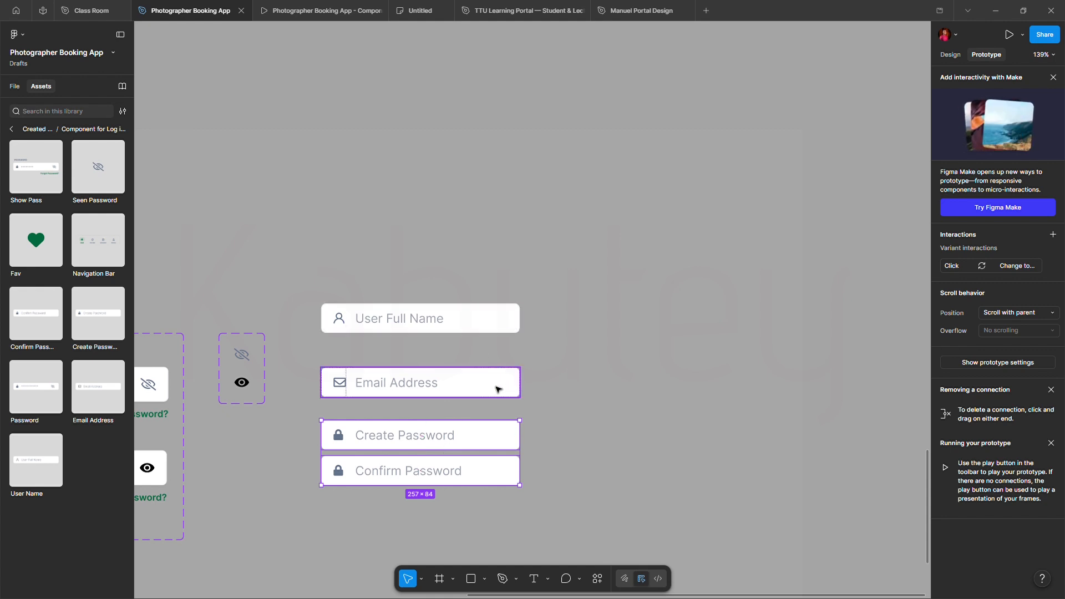
Build a second column by copying the Email Address field beside User Full Name and placing a copy of the Show Pass instance below it.
drag(496, 389, 742, 331)
scroll(551, 416, down, 5)
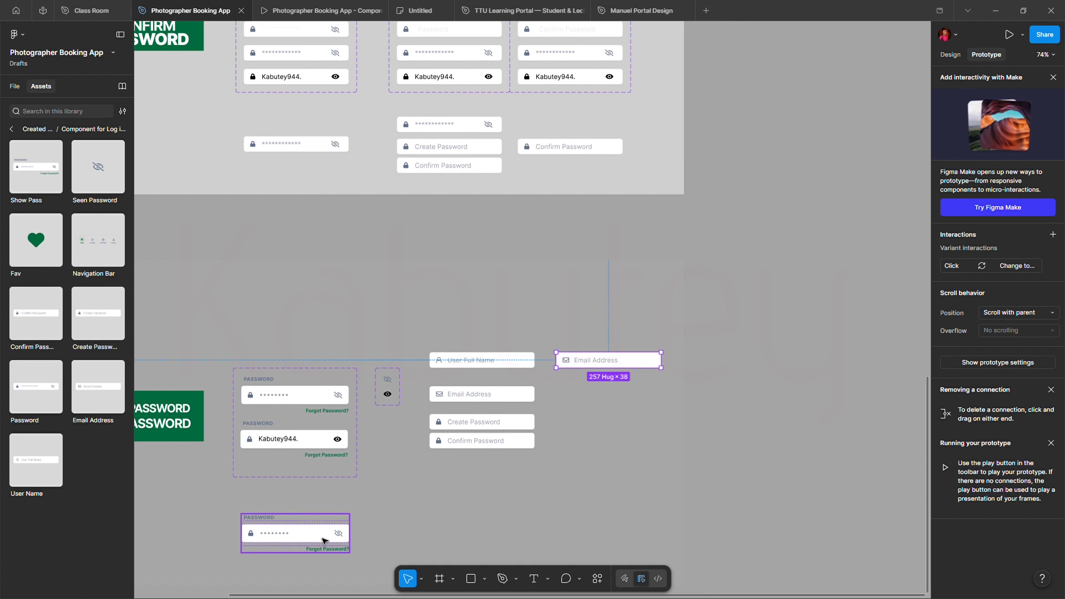
drag(323, 541, 640, 407)
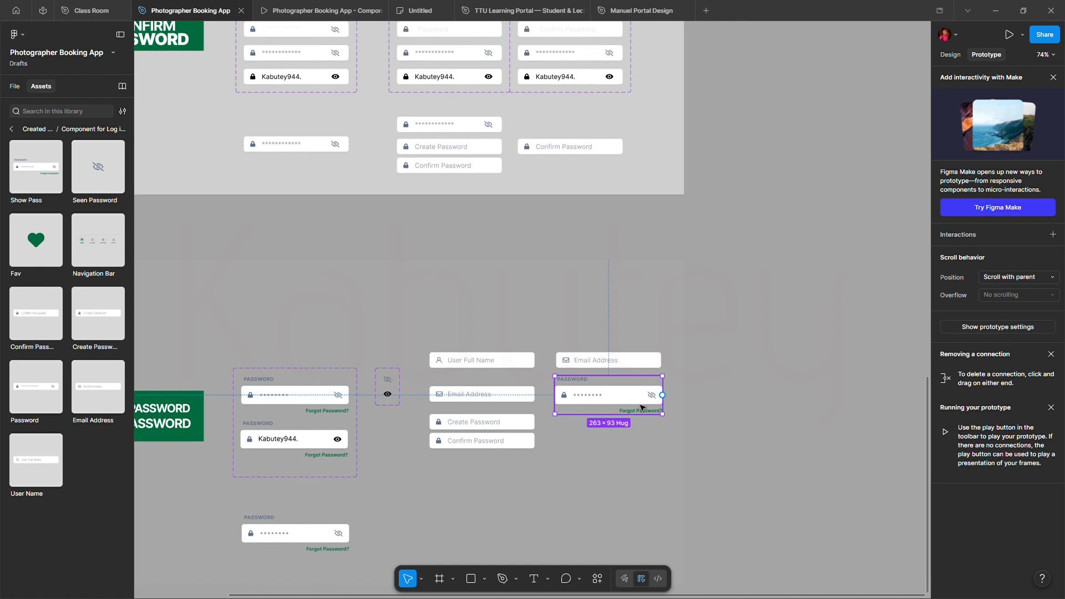
scroll(666, 398, up, 5)
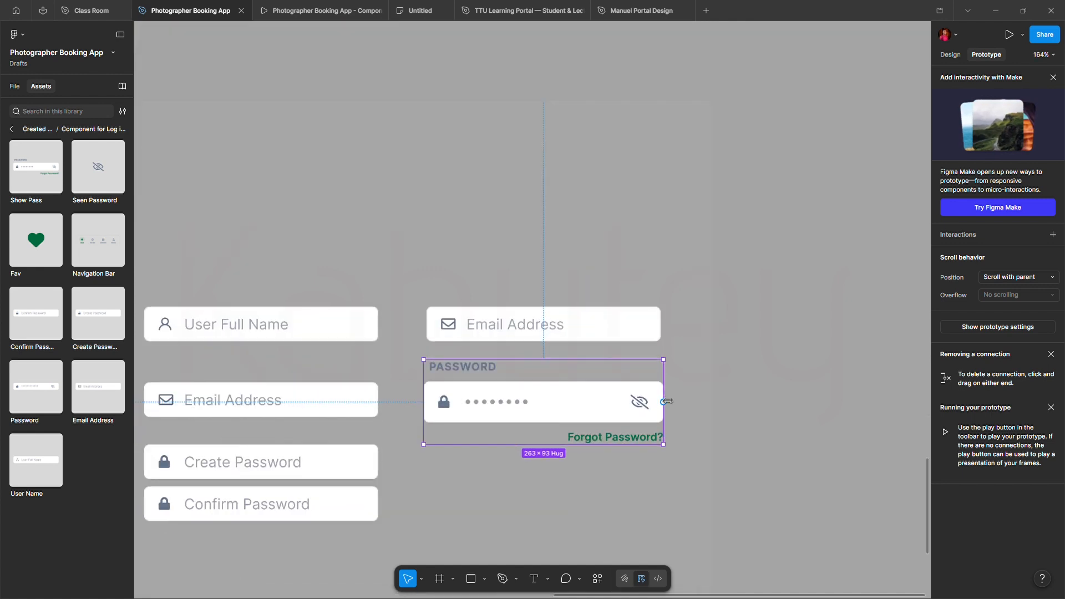
click(542, 285)
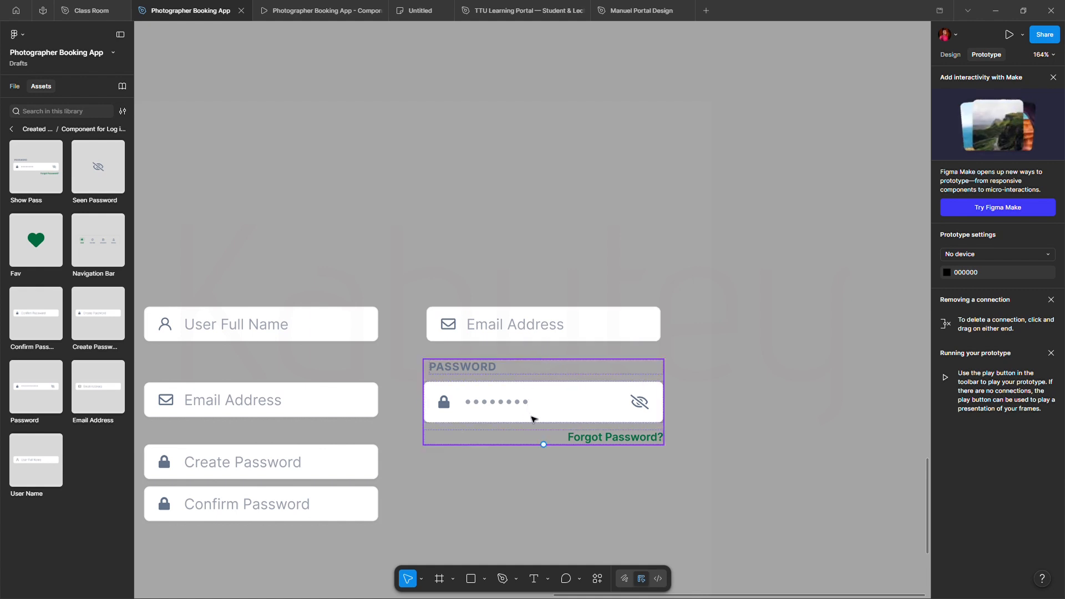
Try to paste the Email Address field into a duplicate of the second column's password instance, and delete that duplicate.
drag(561, 410, 571, 259)
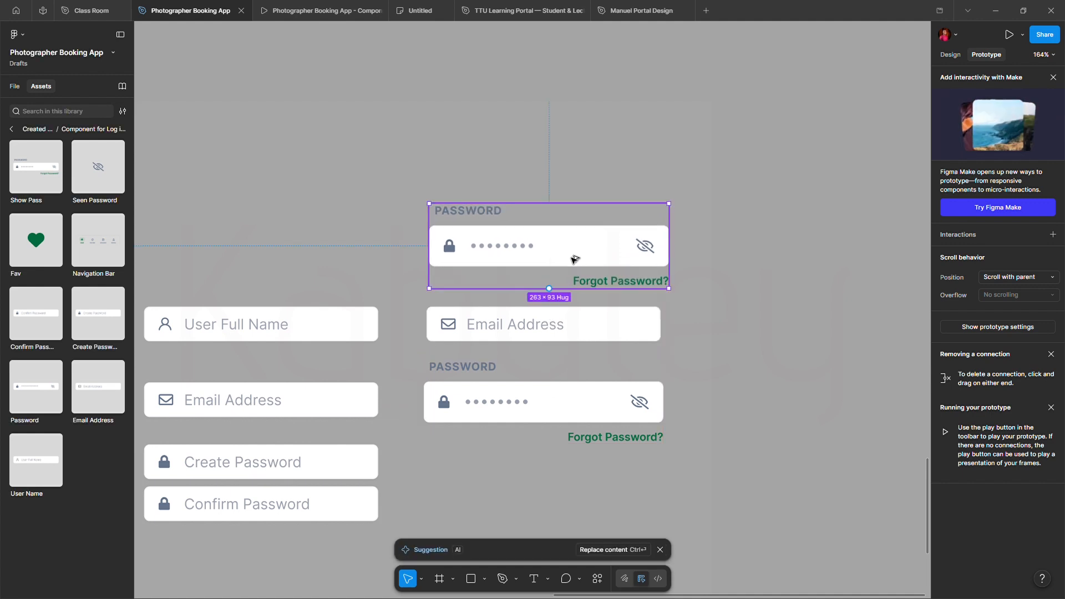
click(601, 326)
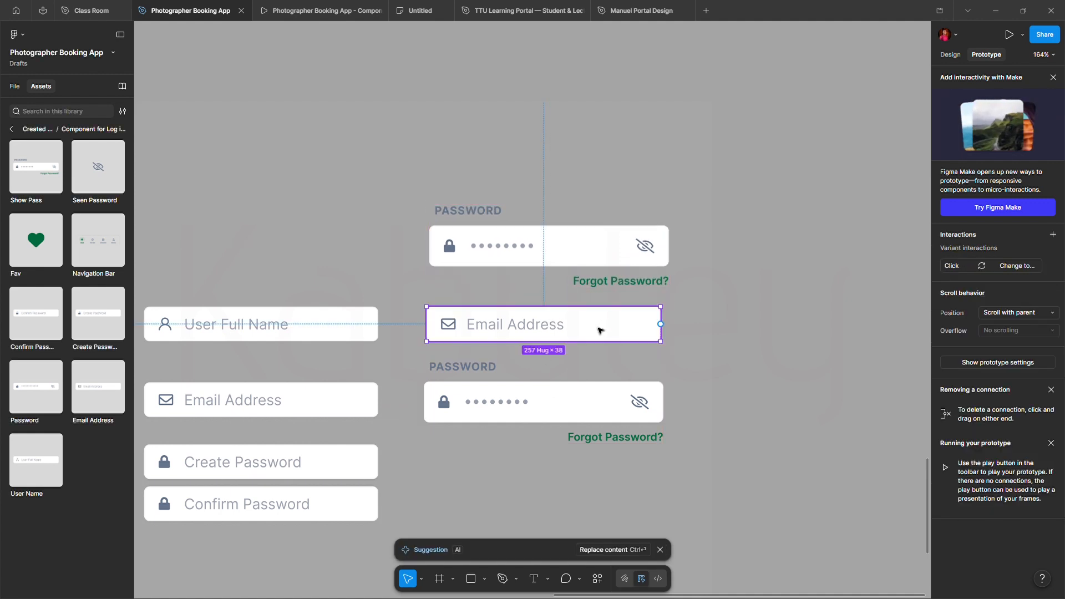
click(597, 255)
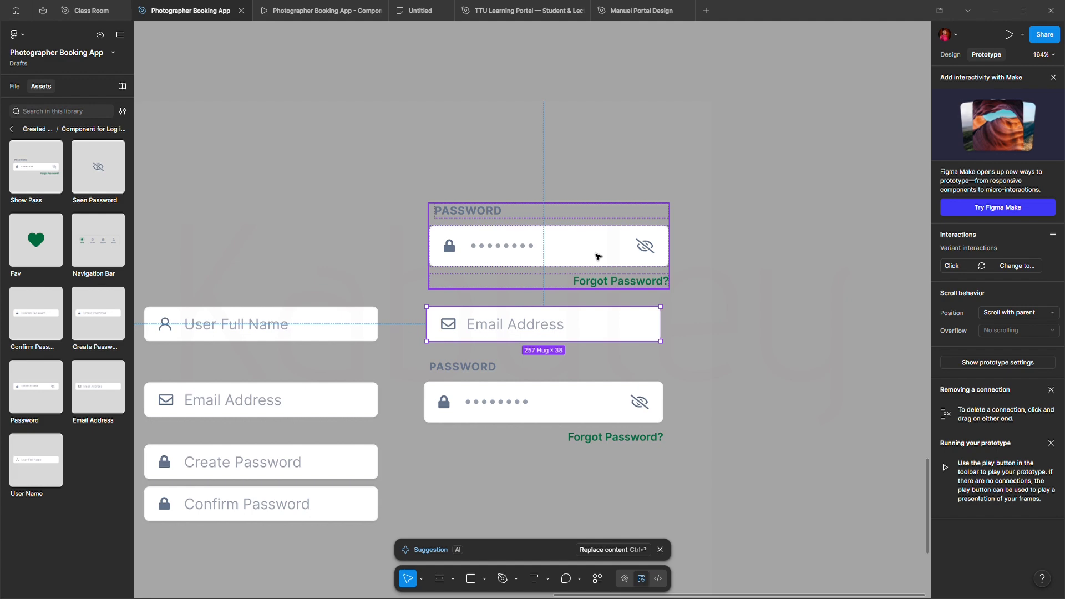
double_click(597, 251)
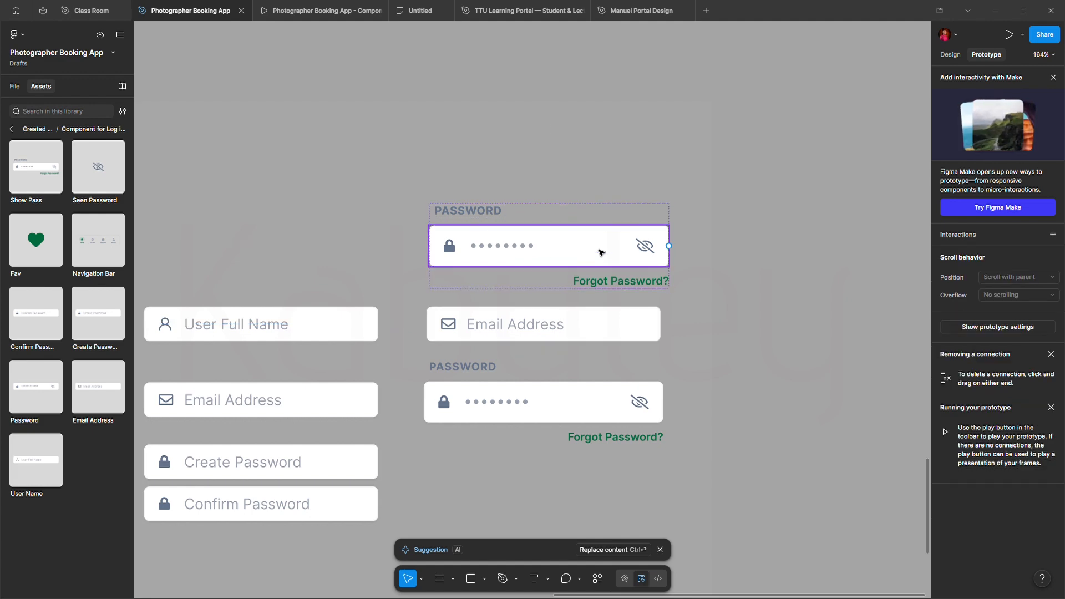
right_click(605, 246)
click(623, 284)
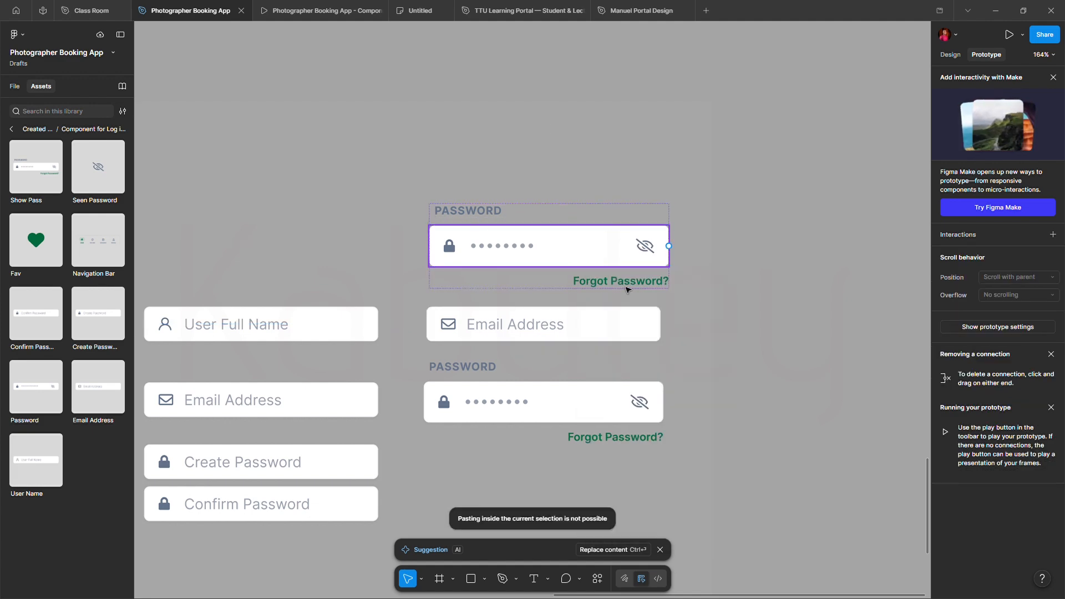
click(744, 302)
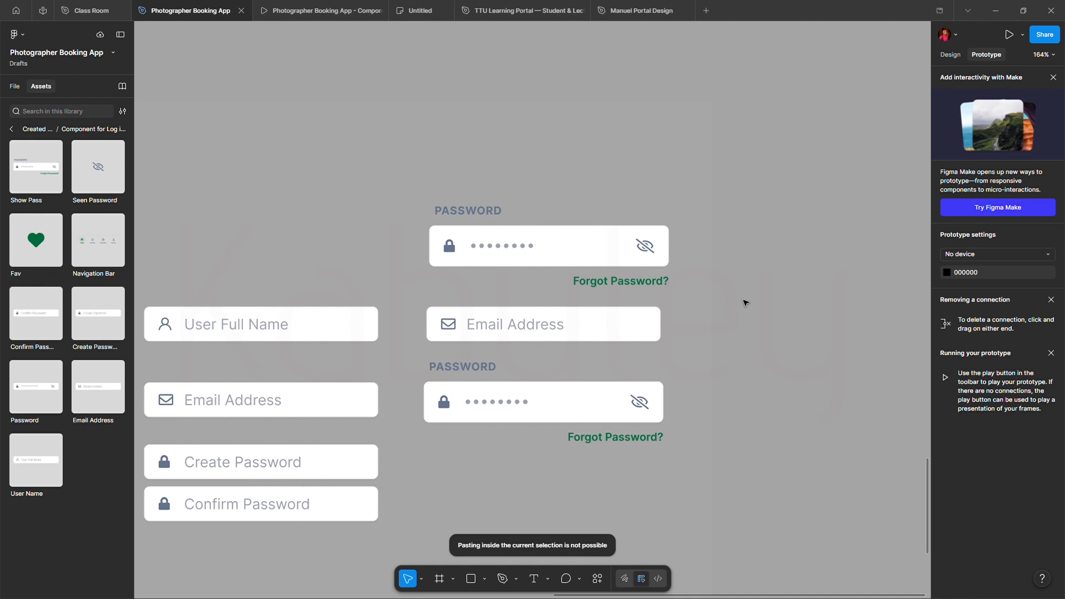
click(638, 245)
key(Delete)
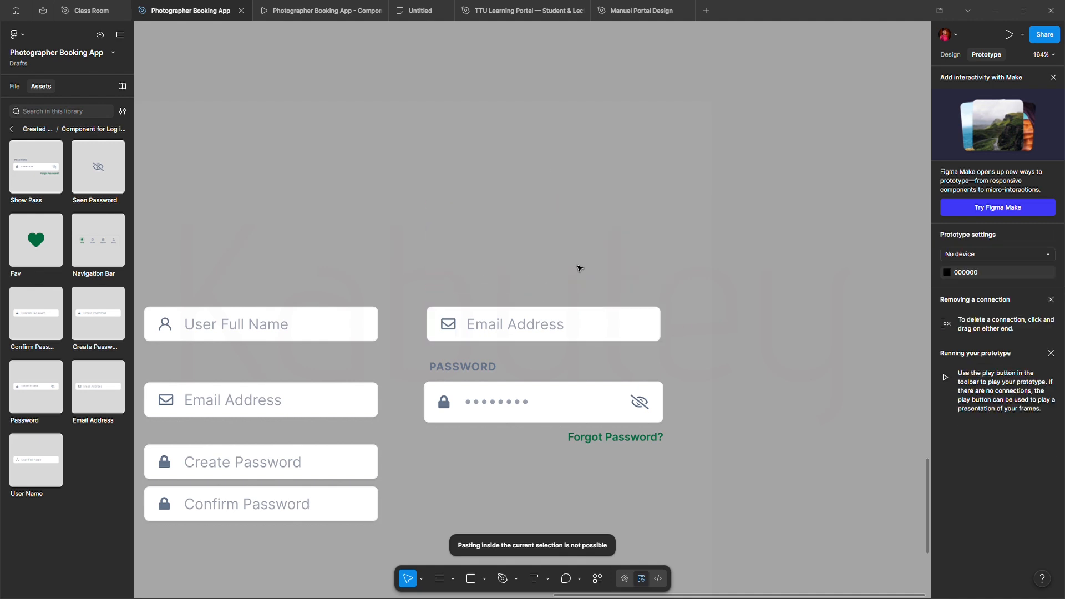
Add a text heading reading "New User" above the User Full Name field.
click(642, 362)
scroll(602, 322, down, 2)
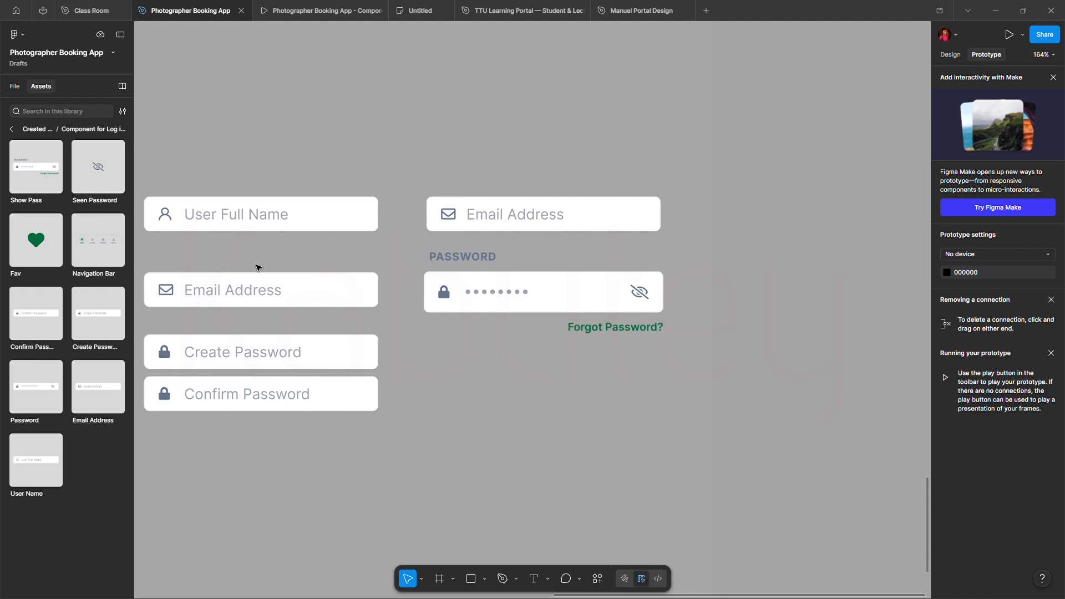
scroll(235, 274, left, 3)
click(370, 295)
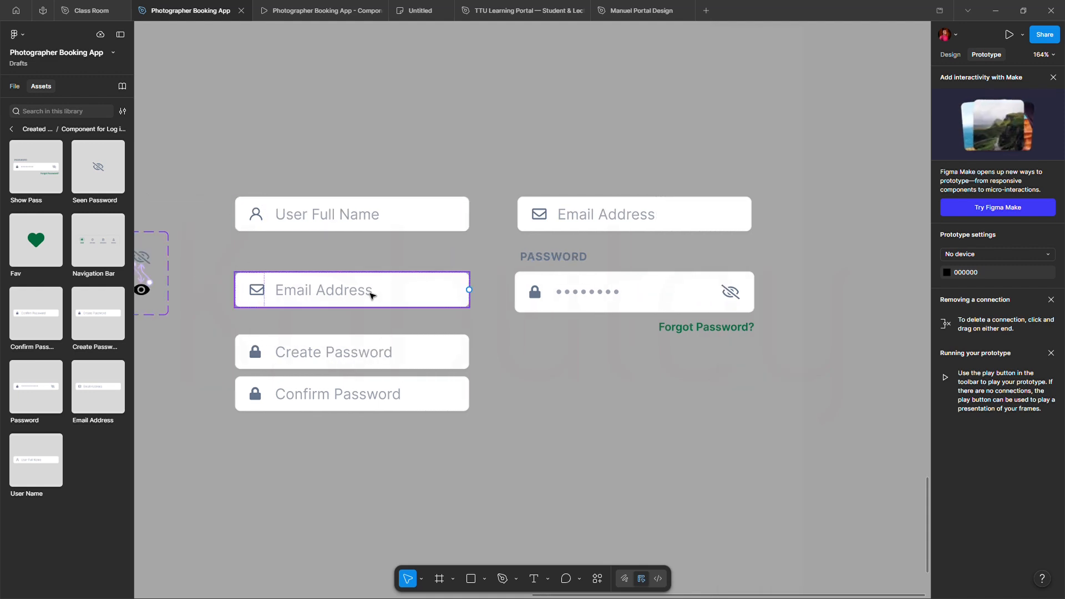
key(Escape)
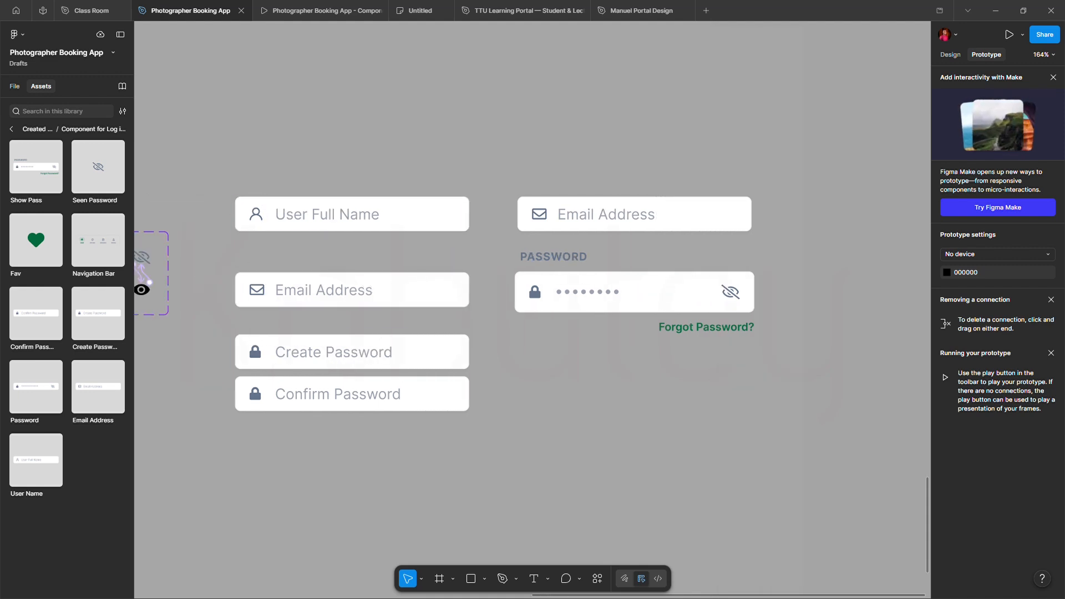
click(533, 579)
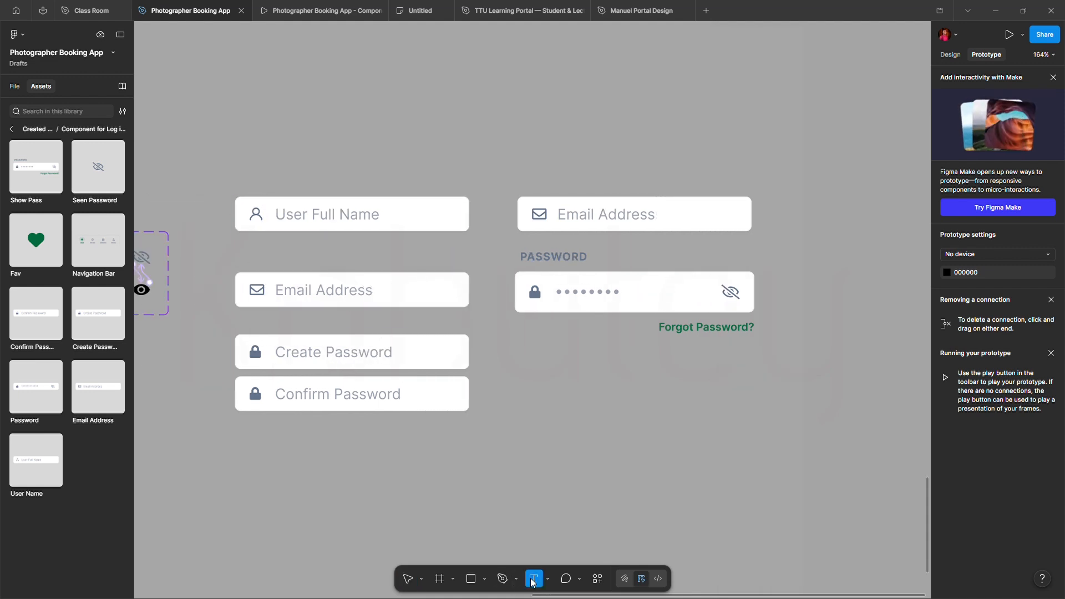
click(255, 164)
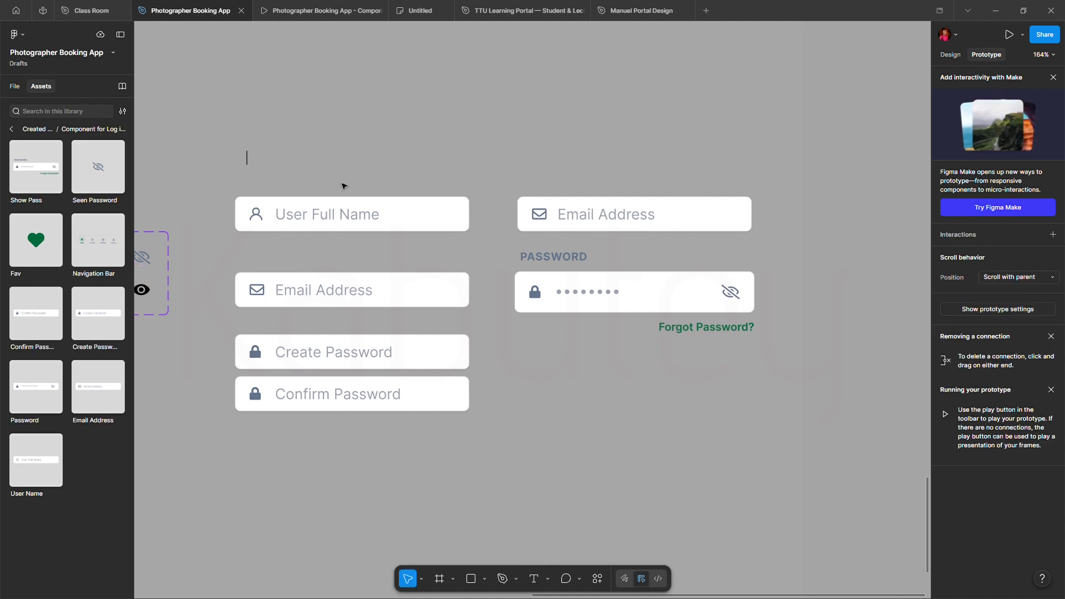
text(New )
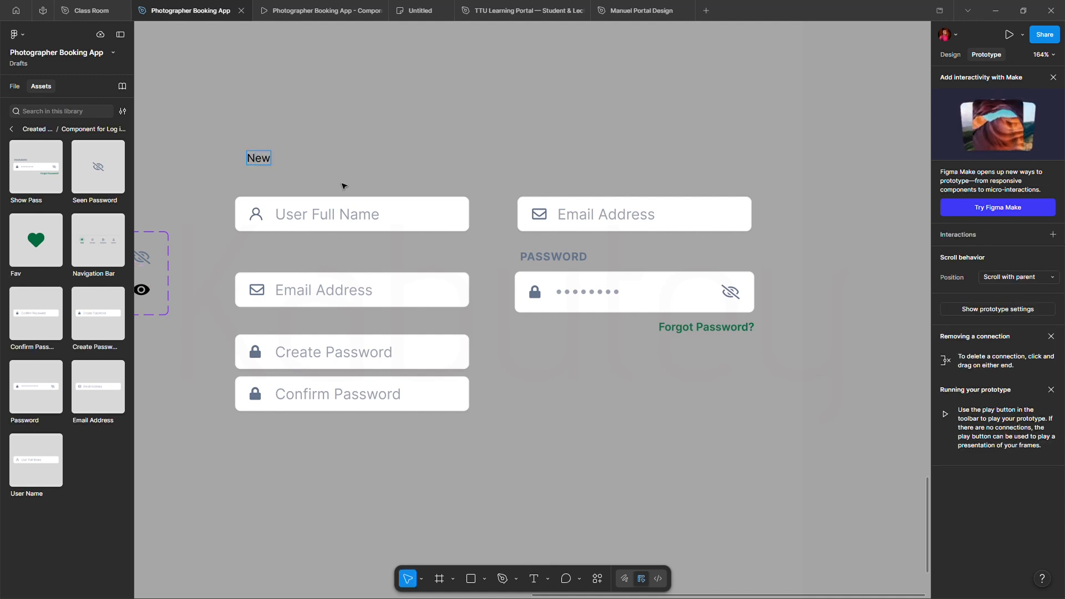
text(User)
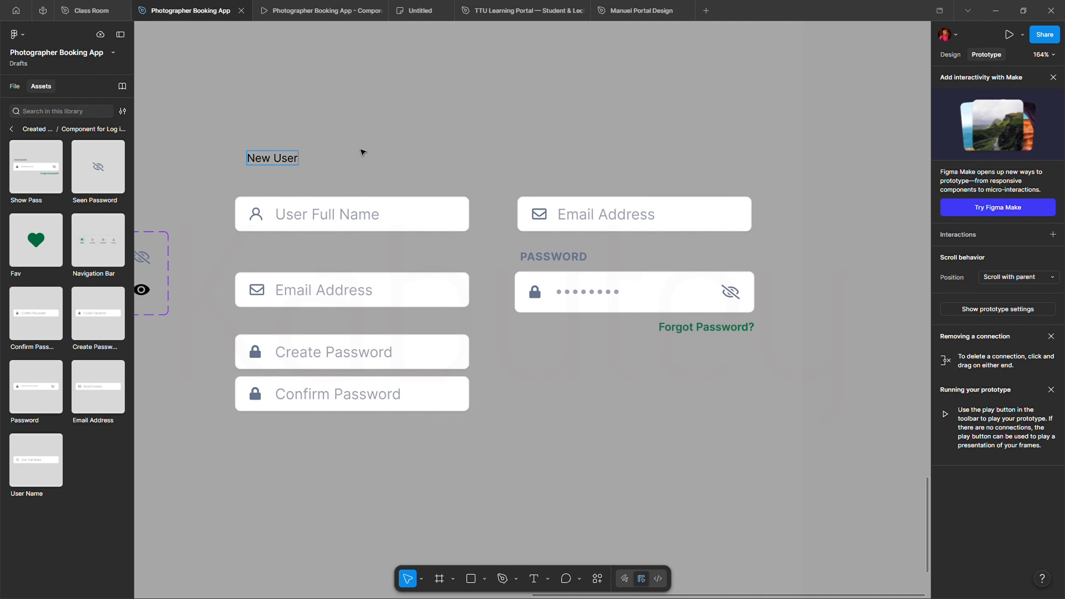
key(Escape)
Set the New User heading's font weight to Extra Bold and its size to 16.
click(951, 55)
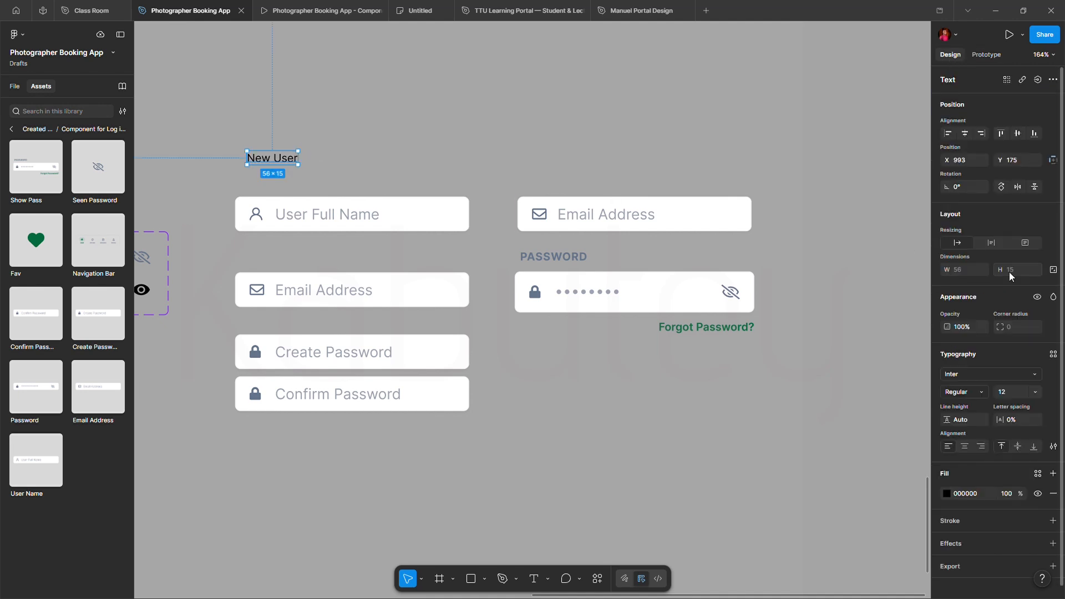
click(984, 394)
click(979, 443)
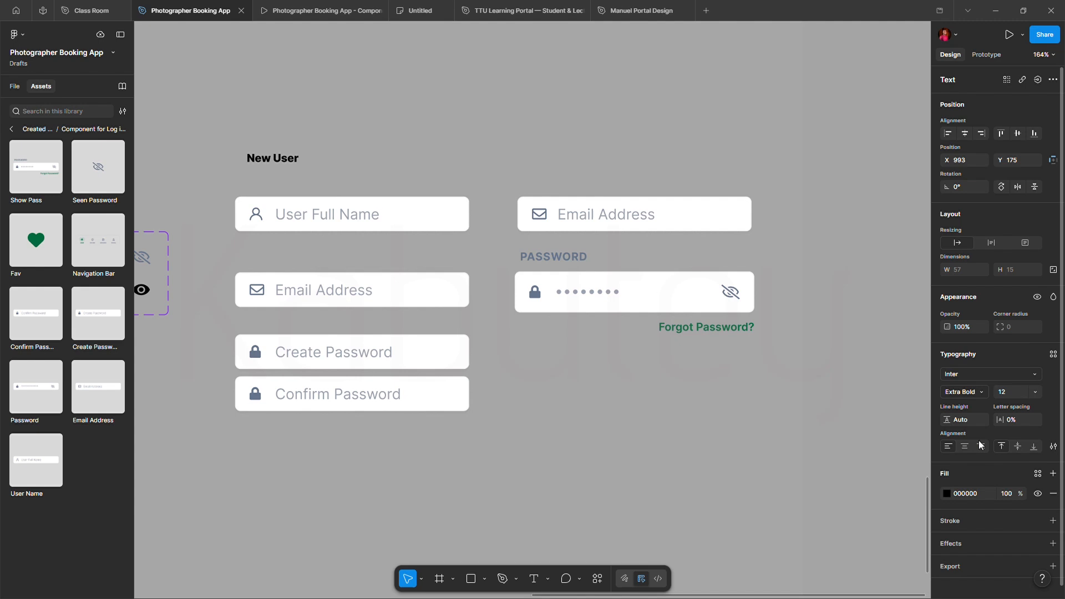
click(1036, 392)
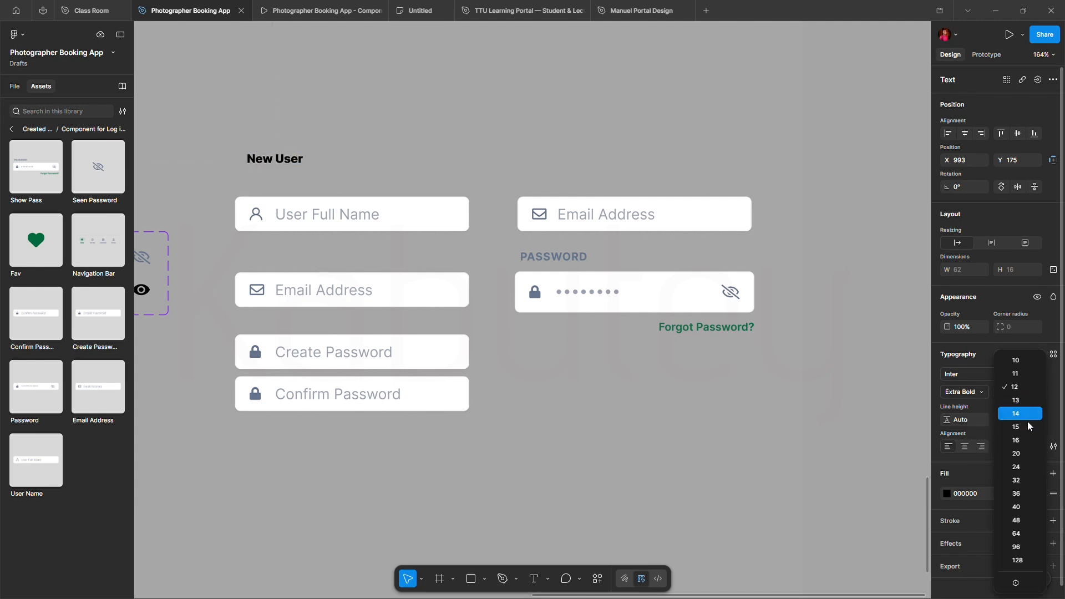
click(1027, 445)
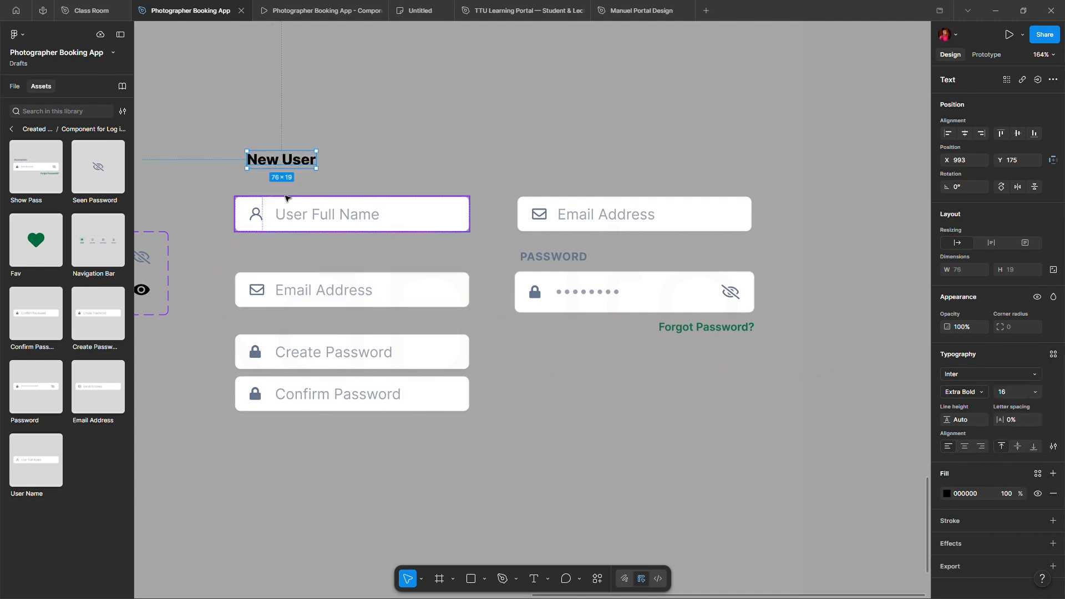
Duplicate the New User heading above the second column's Email Address field and change the copy's text to "Active User".
drag(309, 168, 516, 167)
double_click(557, 165)
click(553, 165)
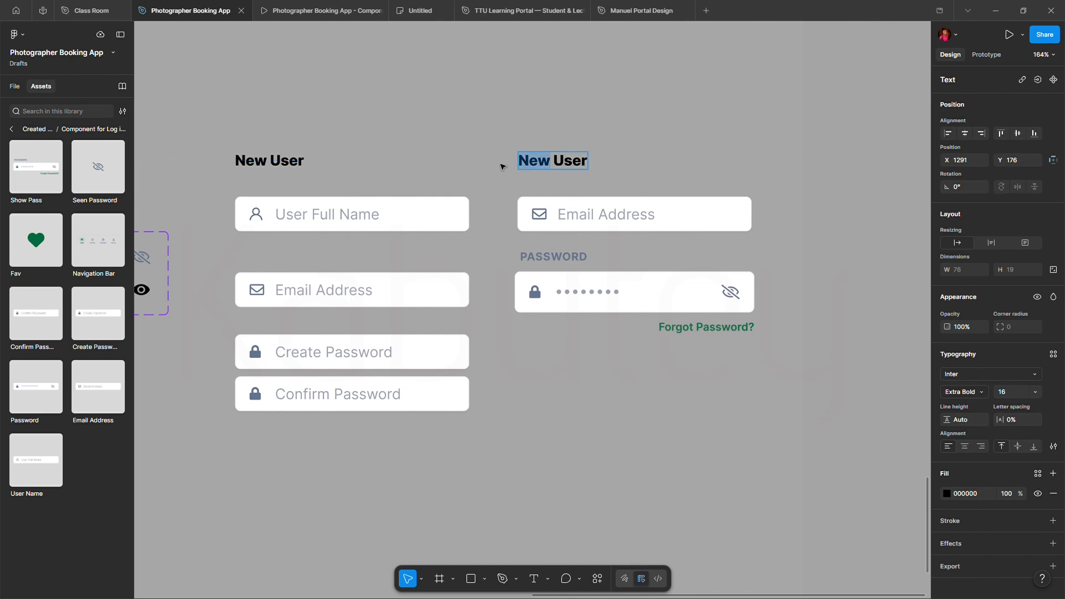
text(Old)
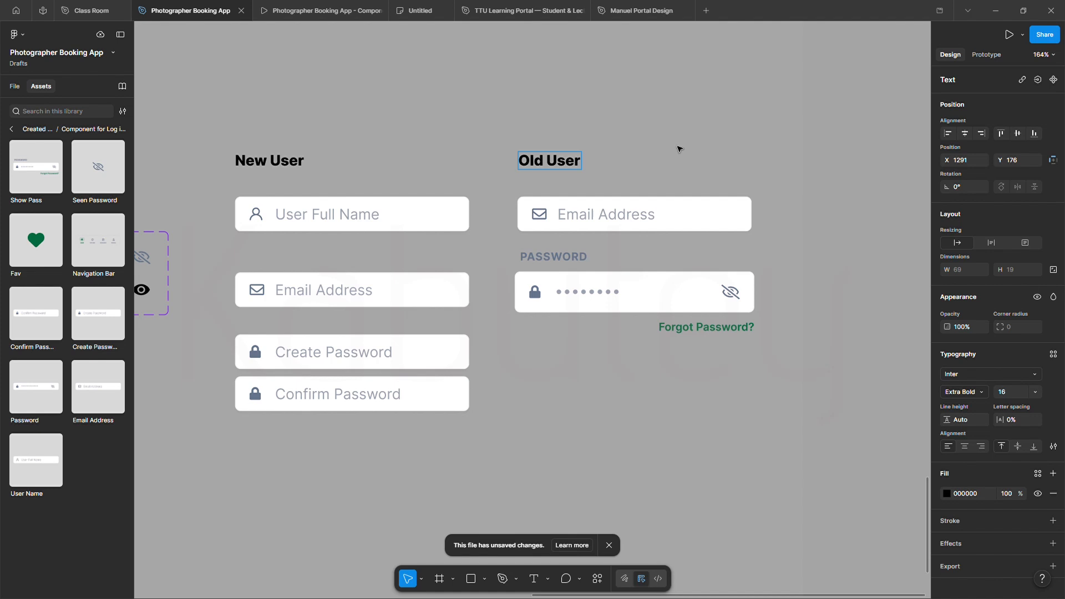
key(ctrl+a)
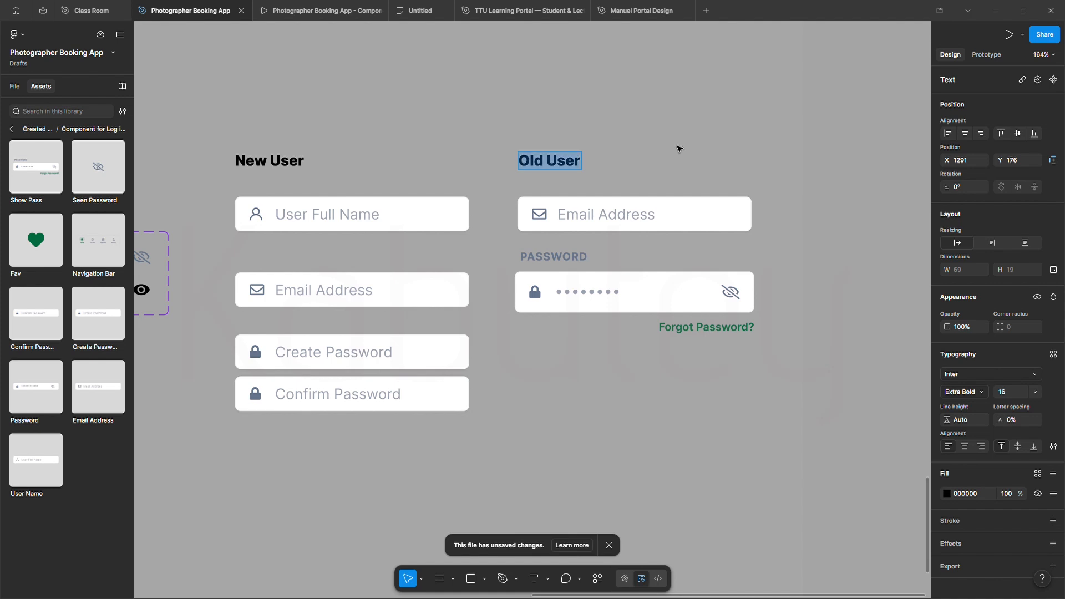
text(Ac)
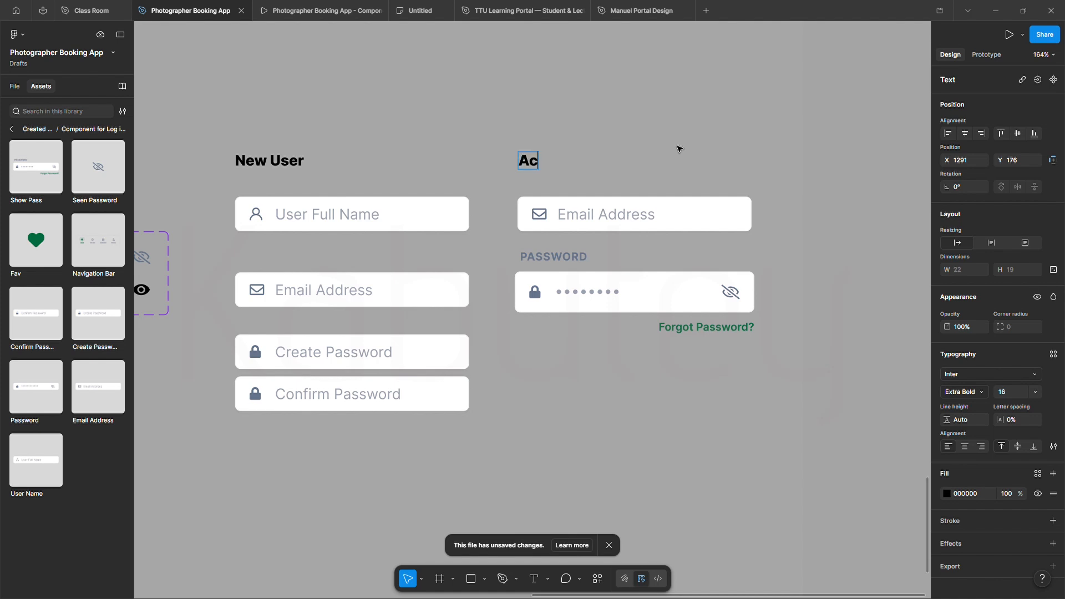
text(tive User)
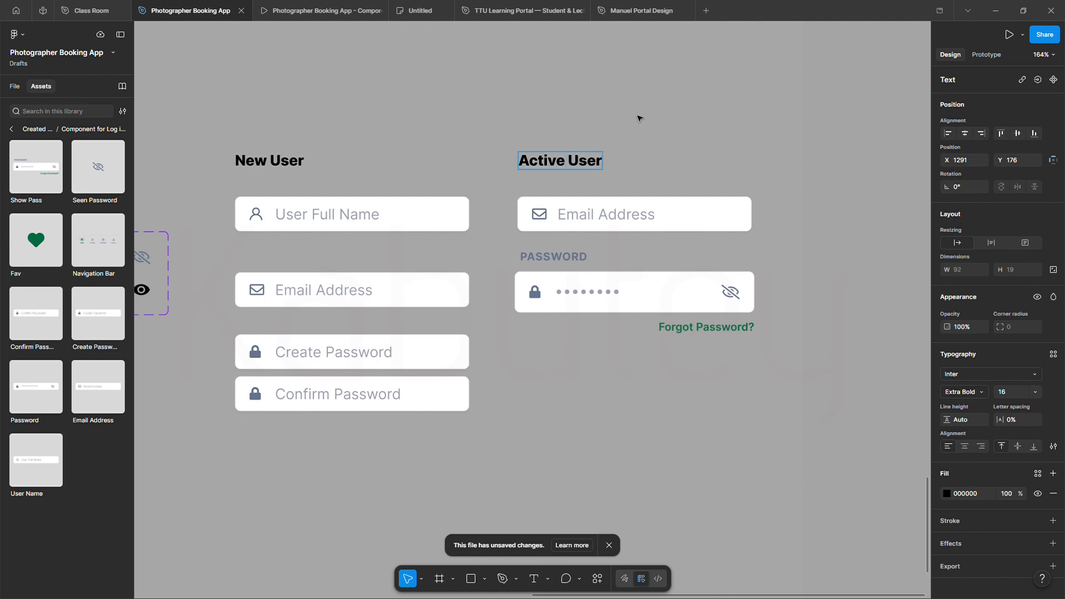
key(Escape)
click(288, 125)
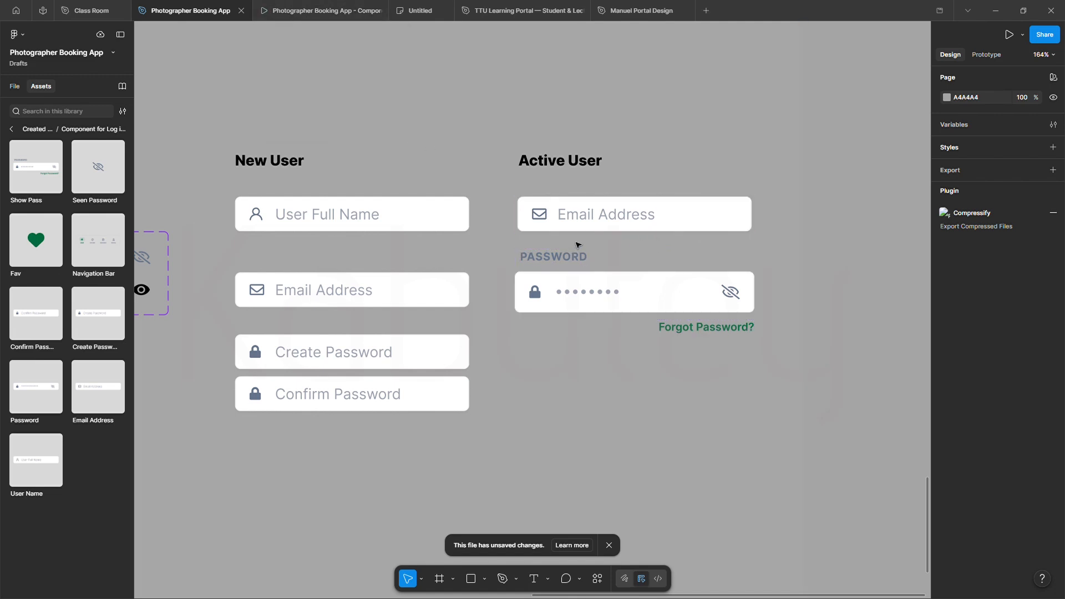
Set the fill color of the Active User and New User headings to green 006B3F.
click(579, 163)
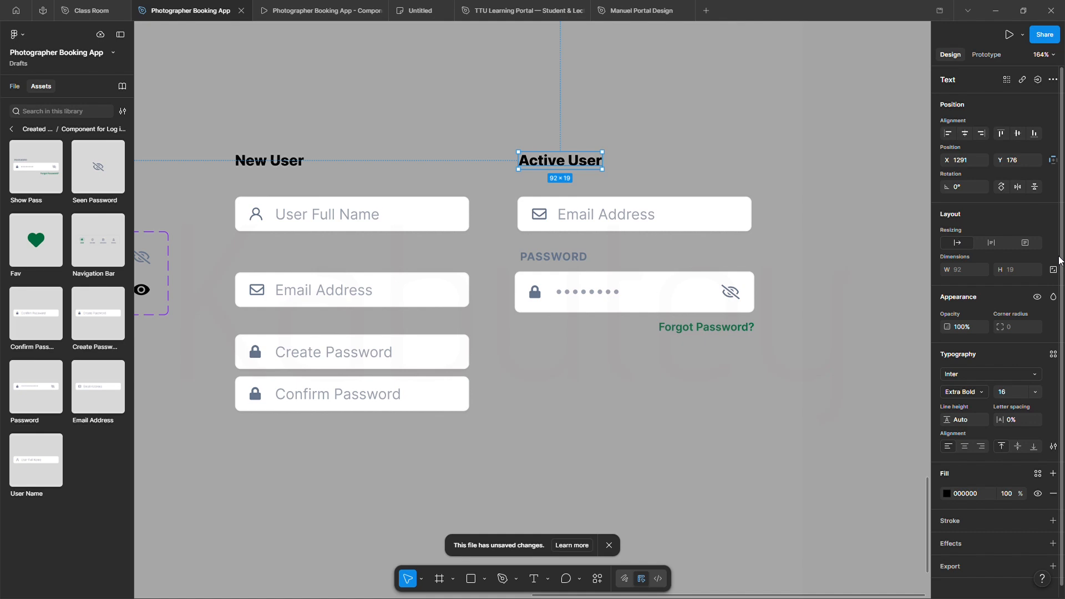
click(947, 493)
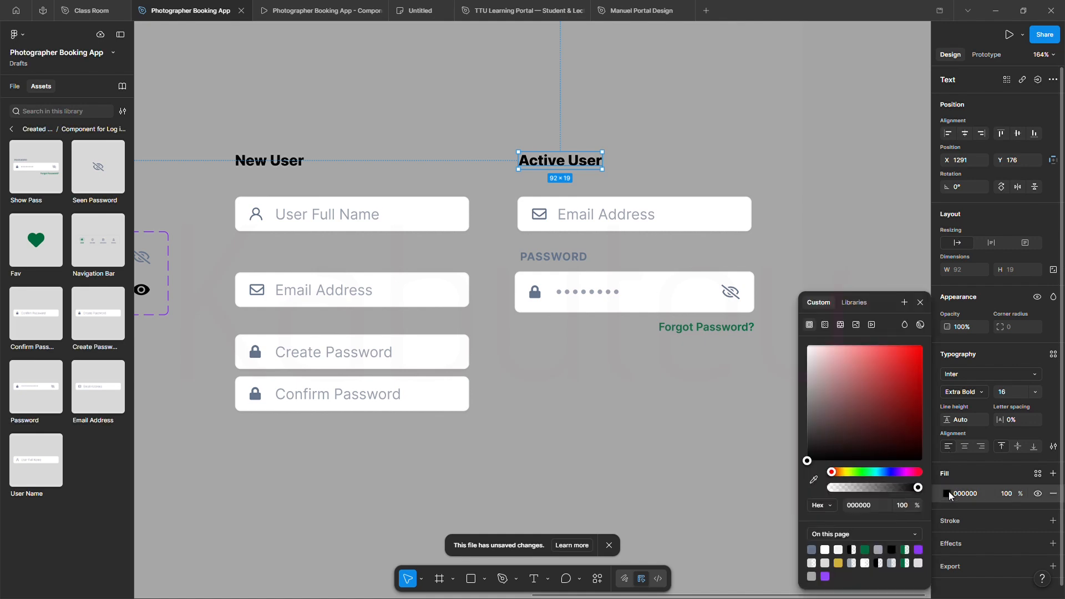
click(865, 549)
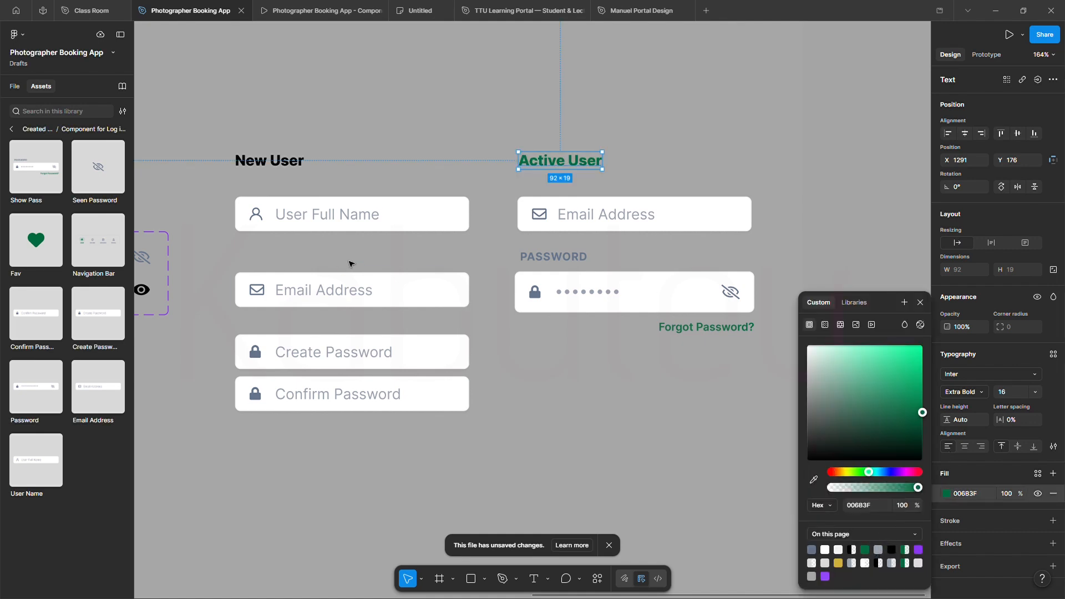
click(289, 158)
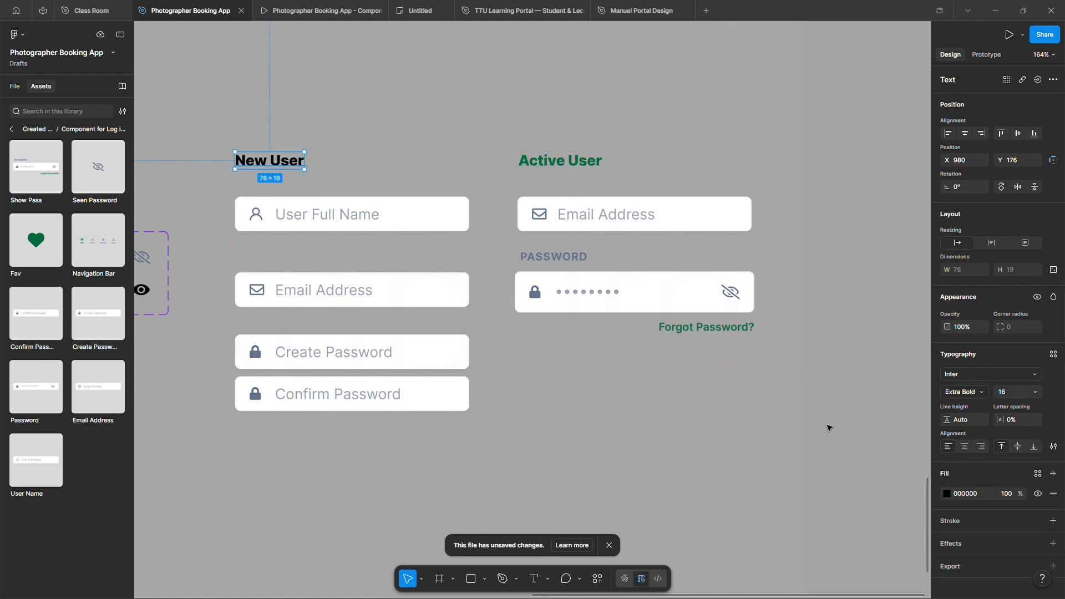
click(948, 493)
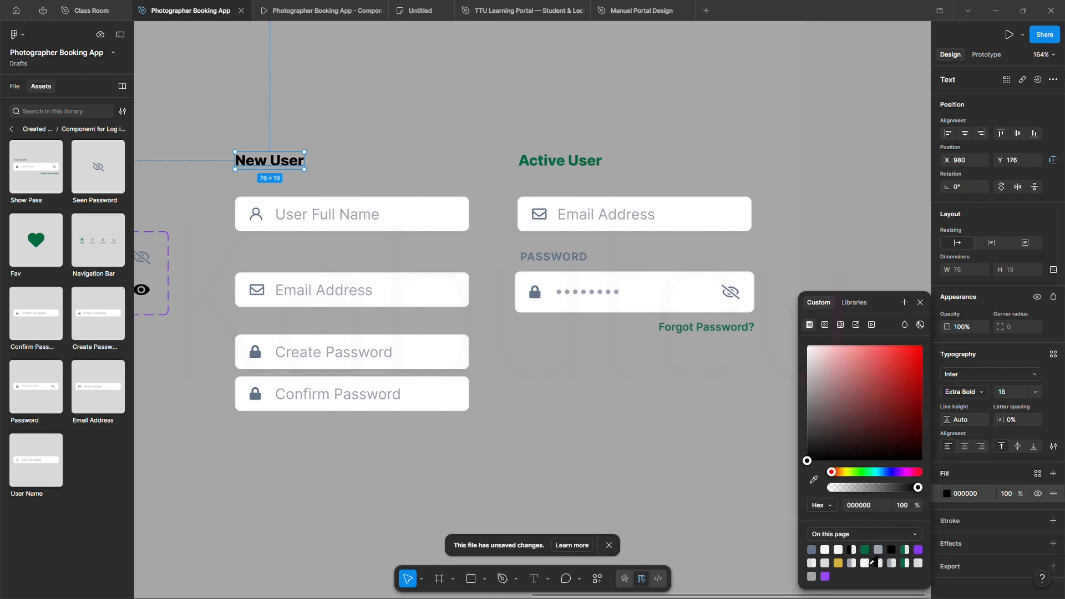
click(865, 549)
click(597, 454)
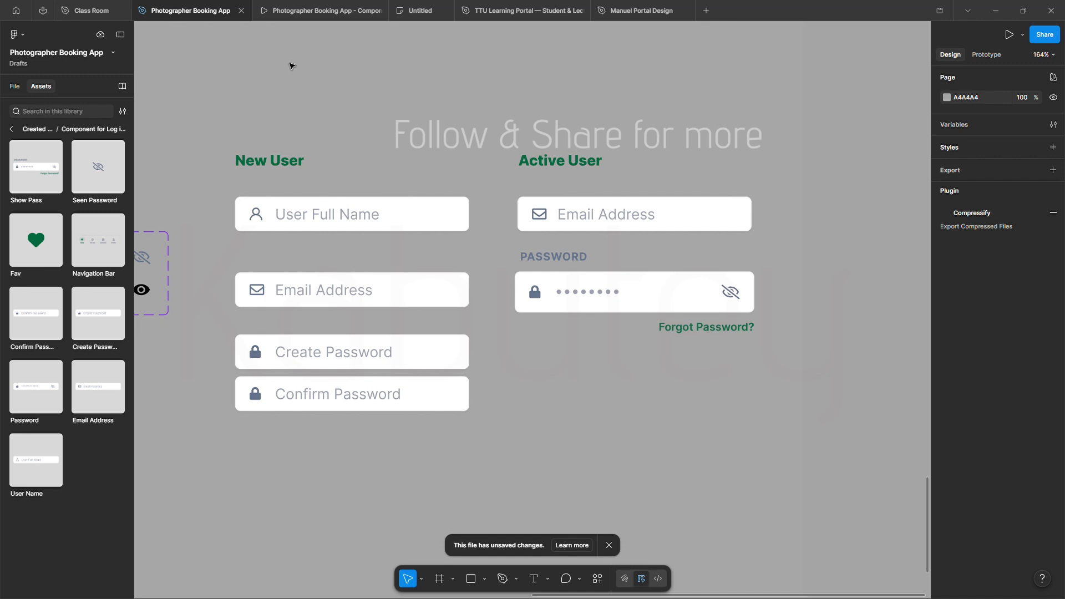
Preview the Hide/Show frame as a prototype to check the two field columns, and return to the design file.
scroll(487, 238, down, 5)
scroll(338, 254, left, 1)
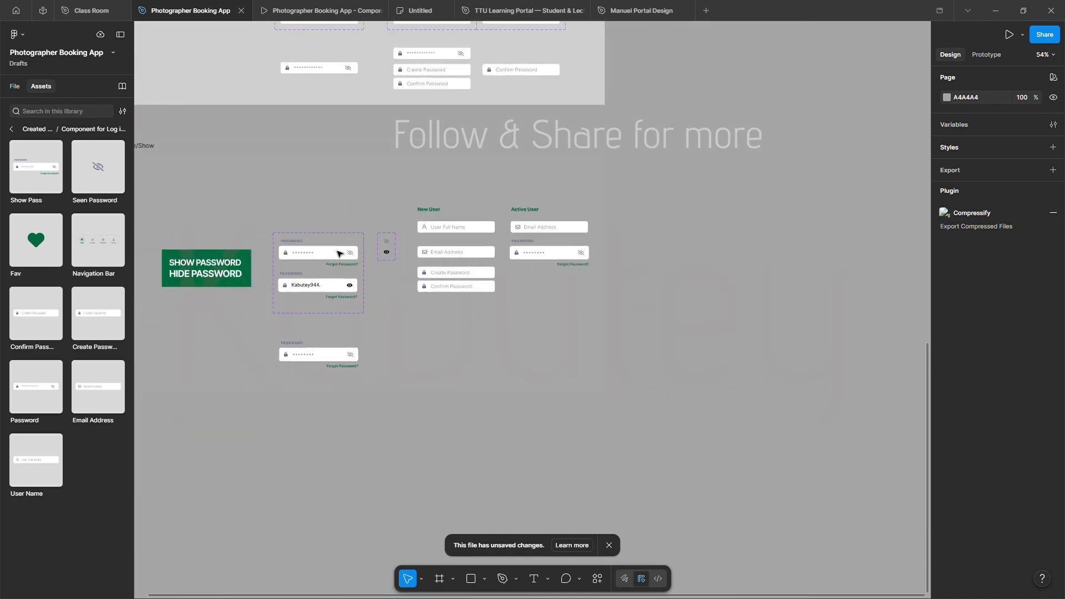
scroll(338, 253, left, 5)
click(311, 147)
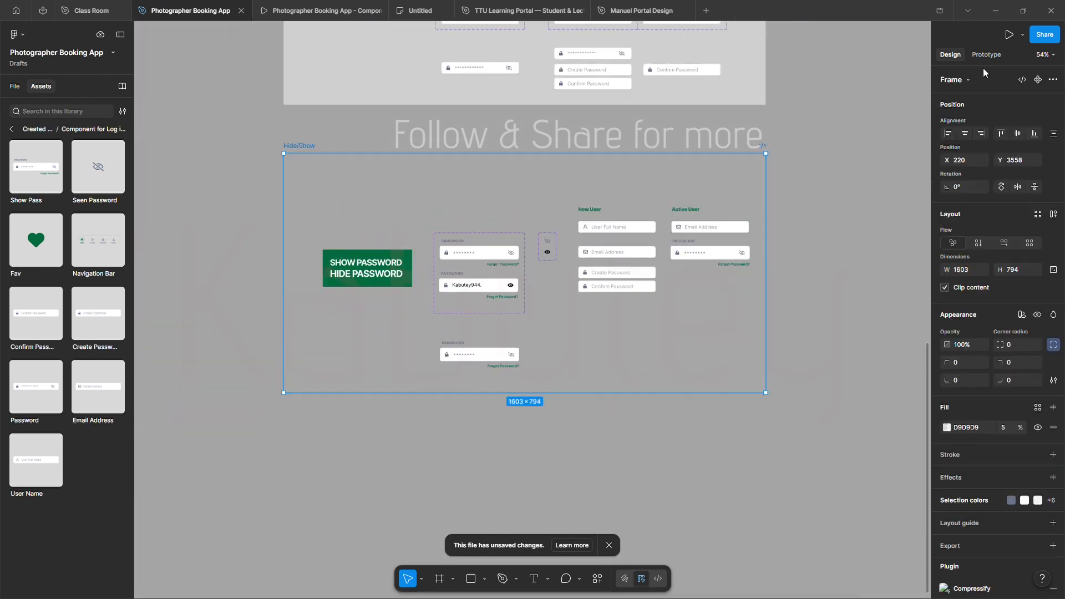
click(1009, 36)
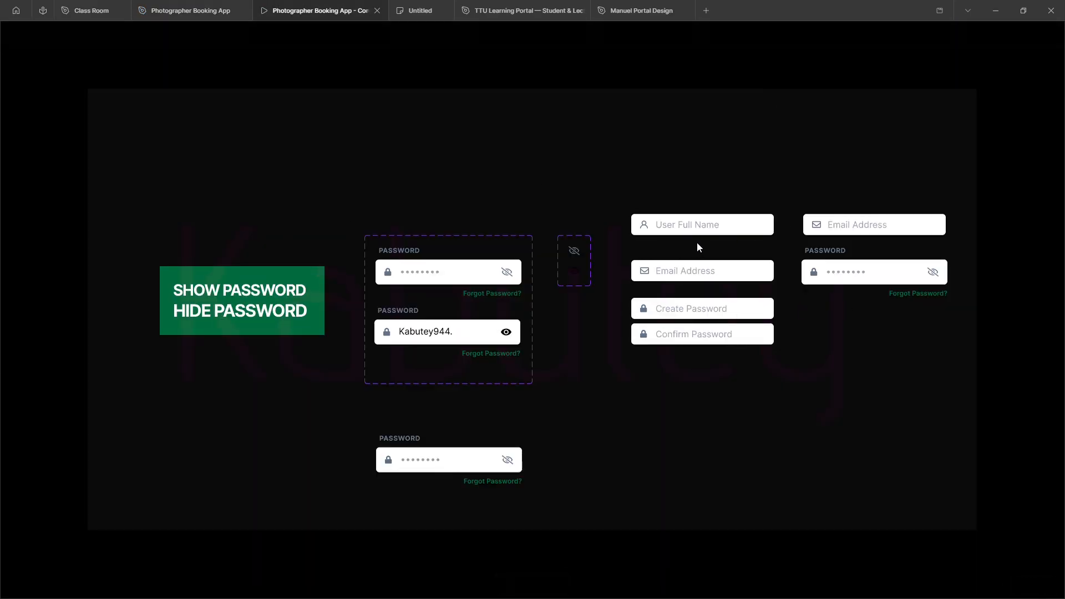
click(186, 11)
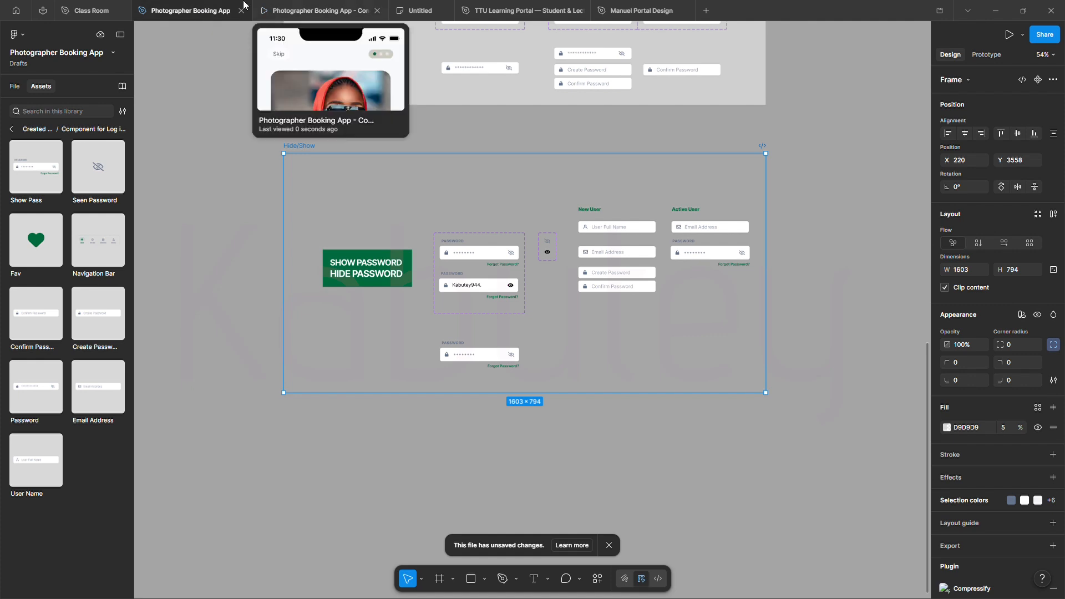
Set the fill color of both the New User and Active User headings to white FFFFFF.
click(596, 211)
shift+click(686, 211)
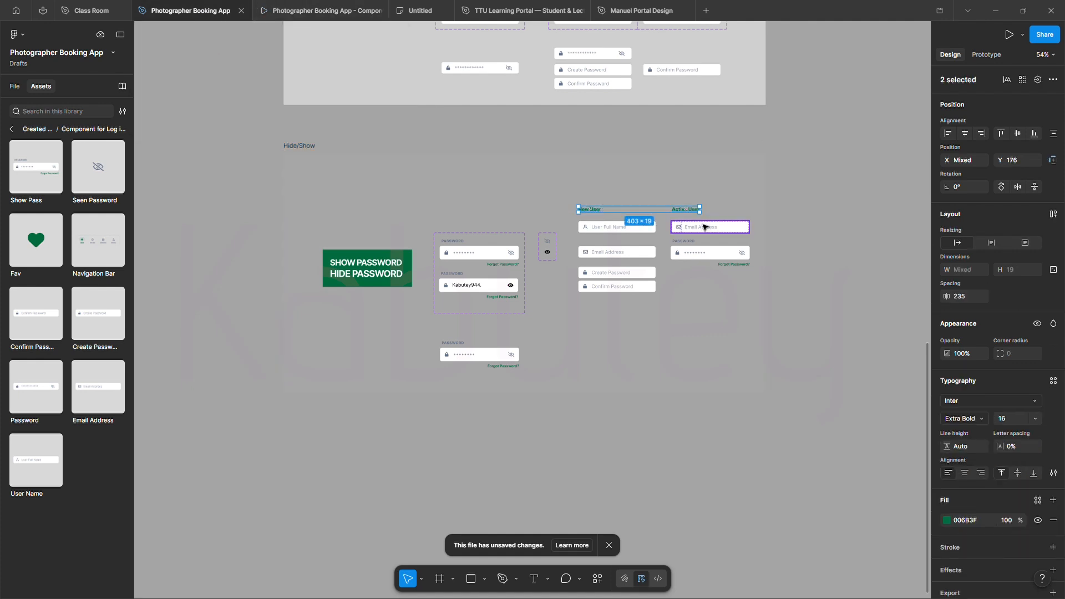
click(948, 520)
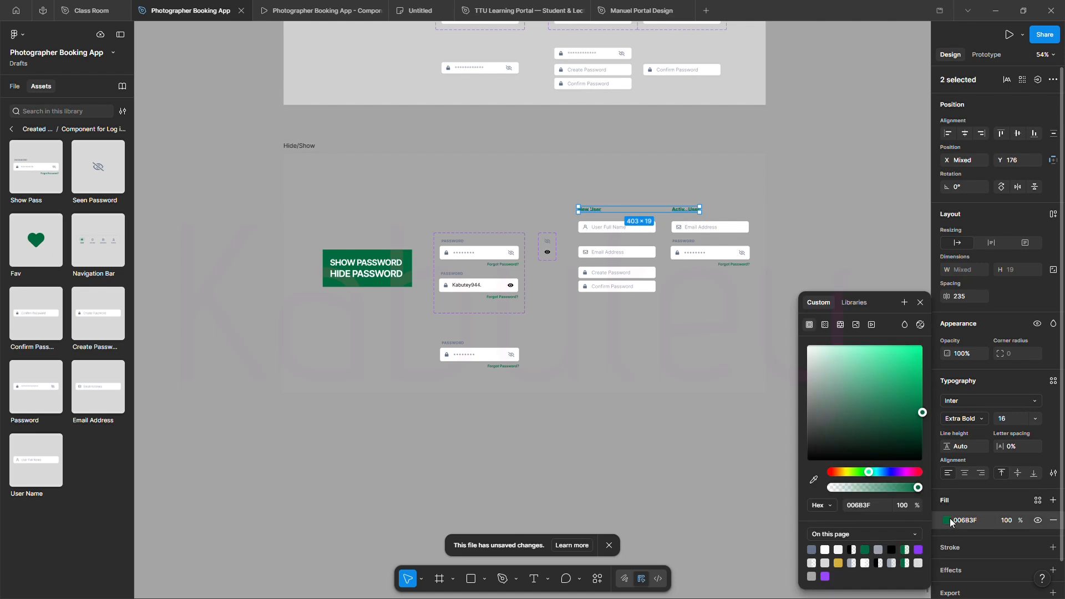
click(825, 550)
Check the recolored headings in the open prototype preview and return to the design file.
mouse_move(195, 11)
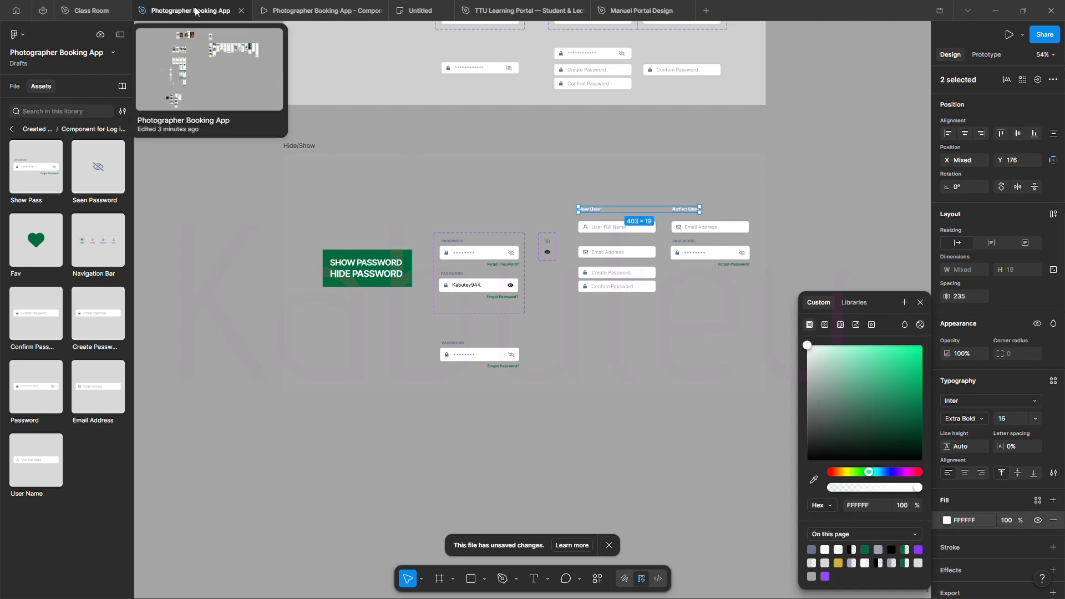
click(297, 11)
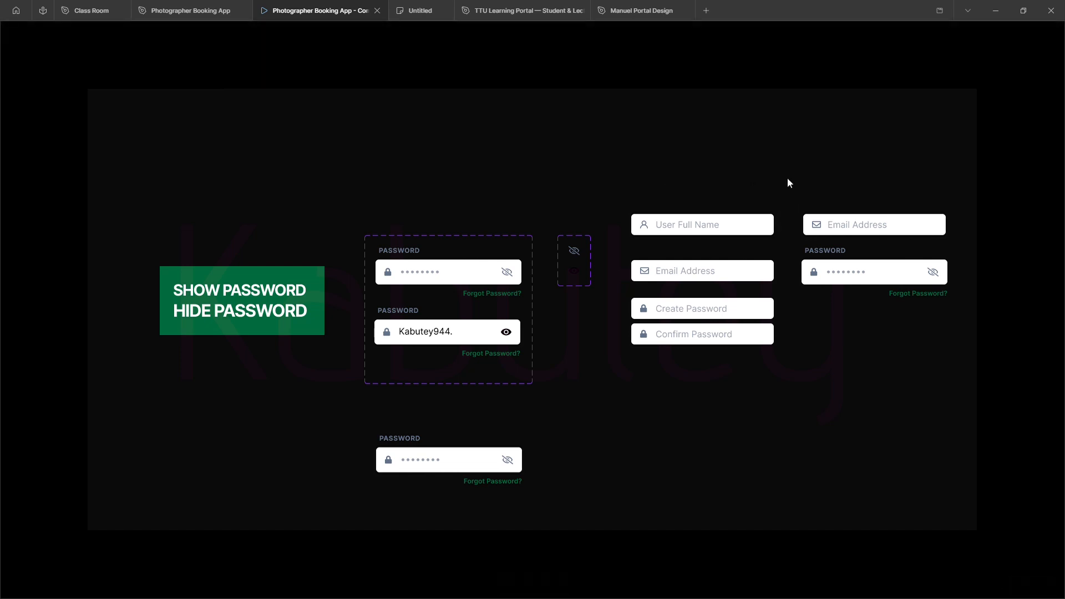
mouse_move(229, 15)
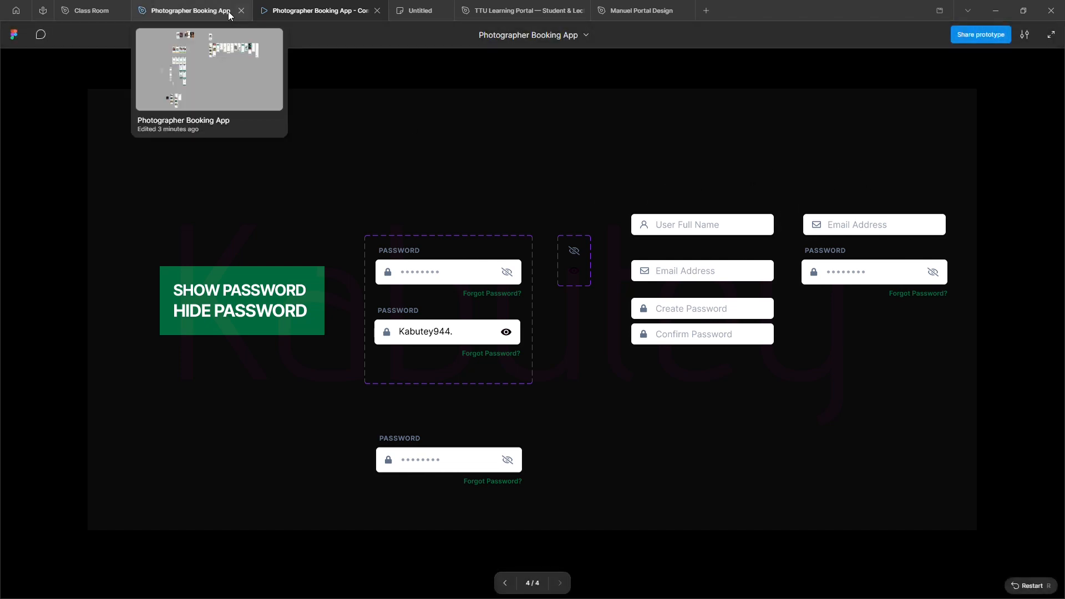
click(195, 9)
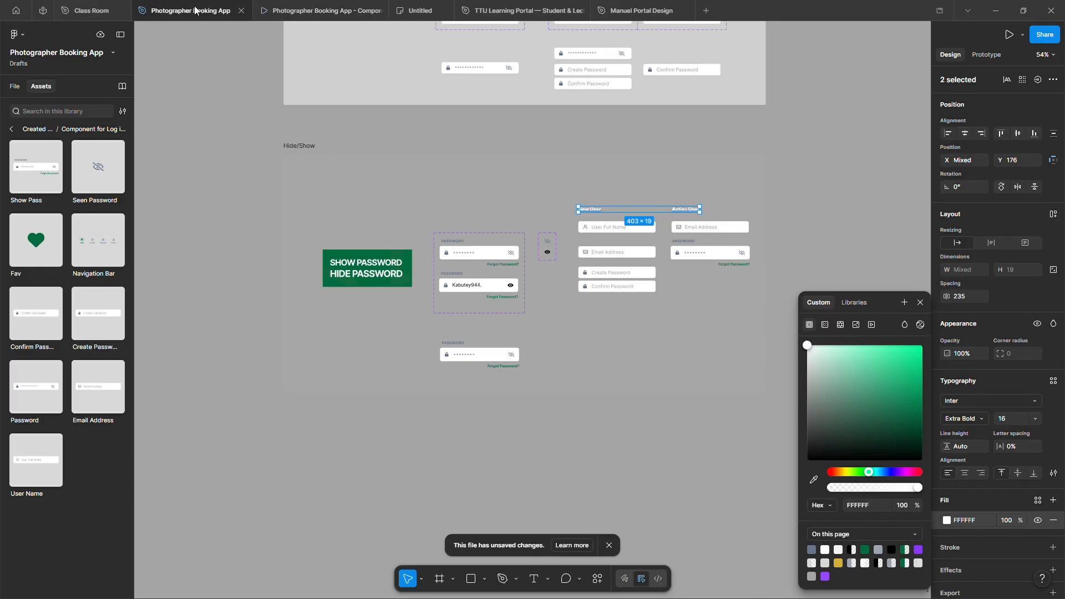
click(806, 194)
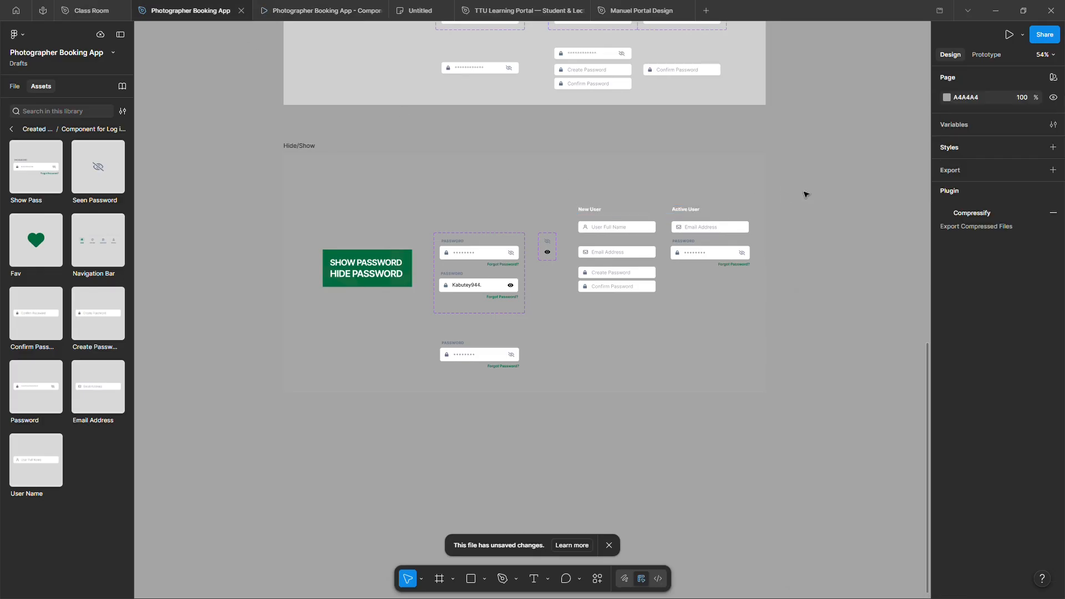
click(691, 211)
click(497, 189)
click(304, 10)
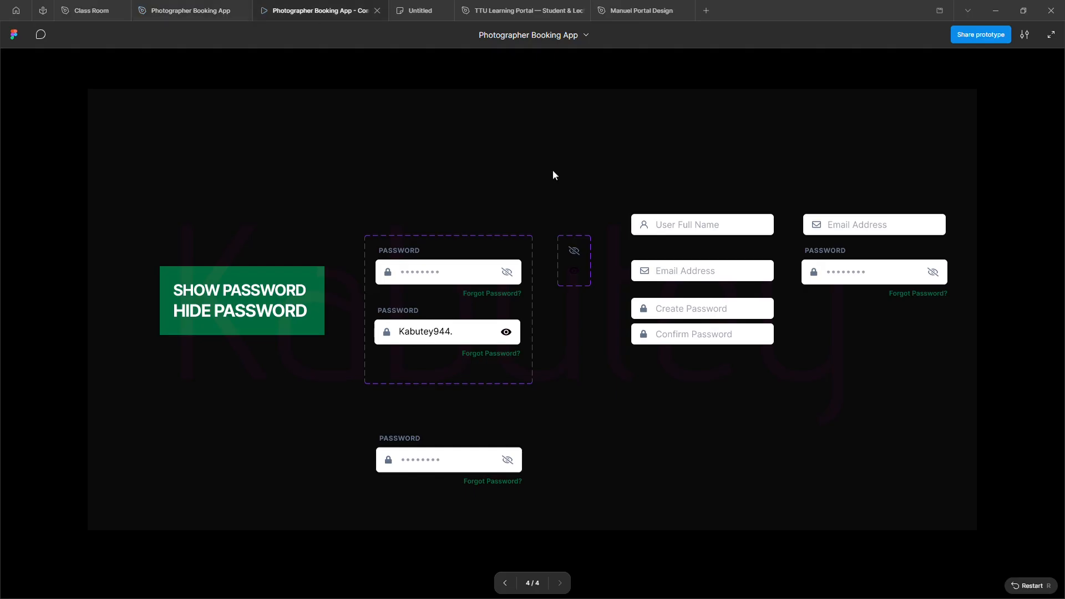
click(208, 12)
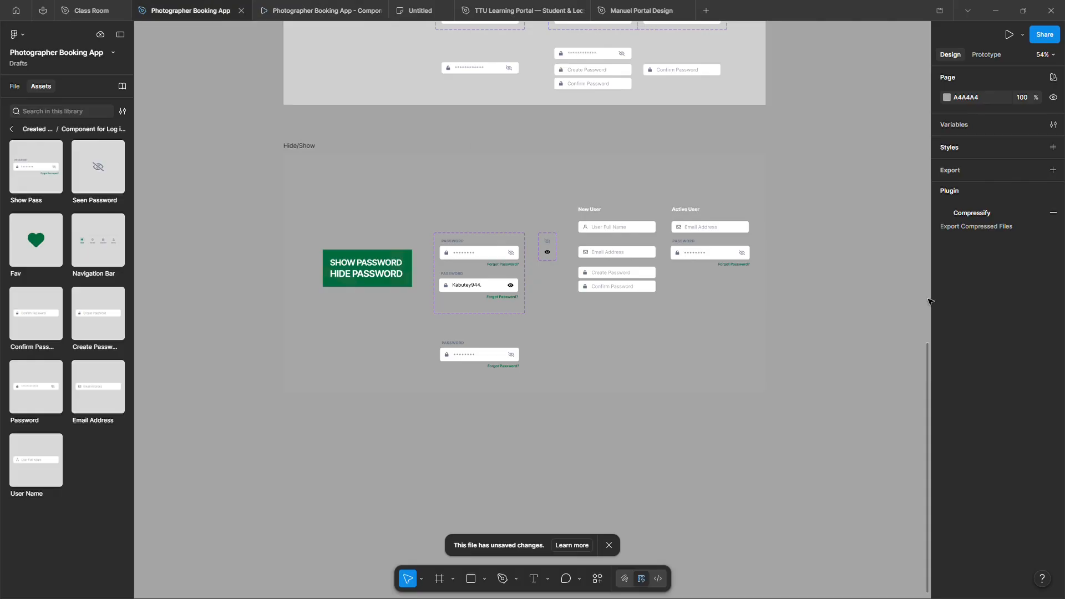
Run the Hide/Show frame's prototype and test the New User name, email, create-password and confirm-password fields.
click(1008, 35)
click(199, 11)
click(309, 149)
click(1008, 35)
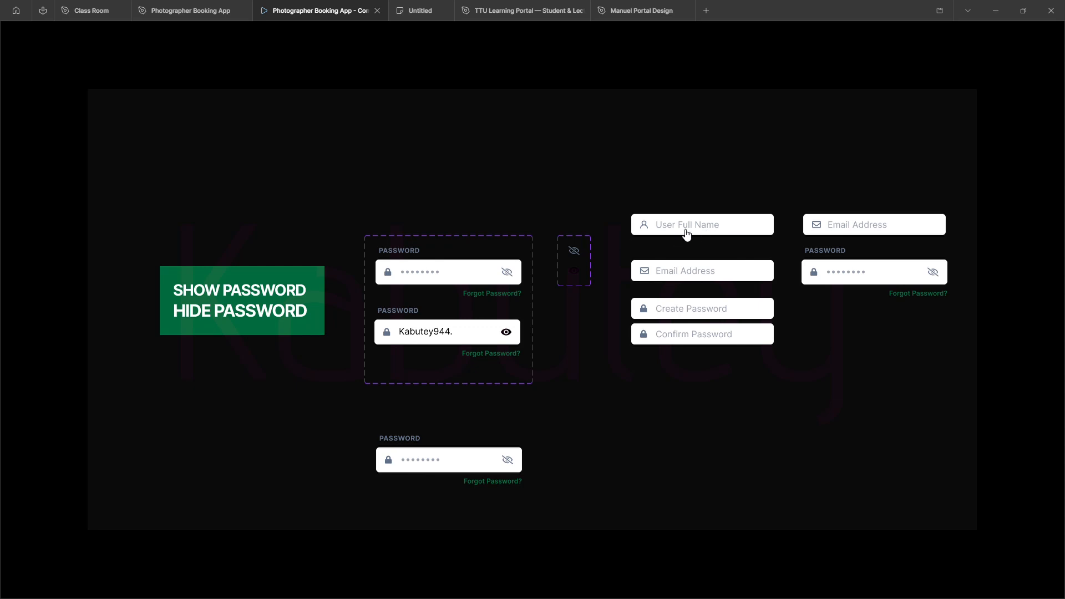
click(690, 230)
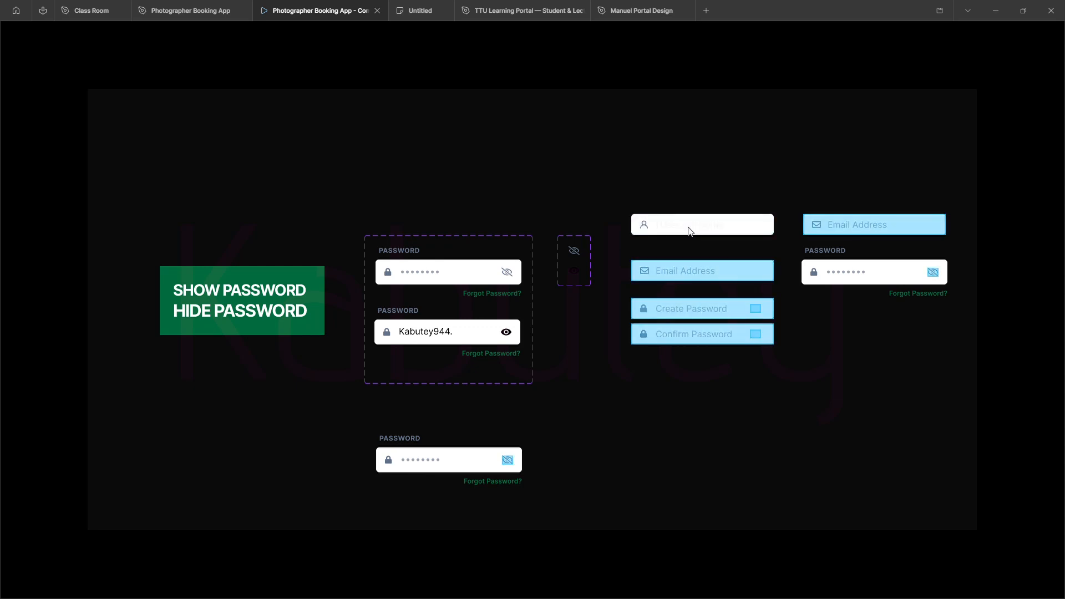
click(703, 275)
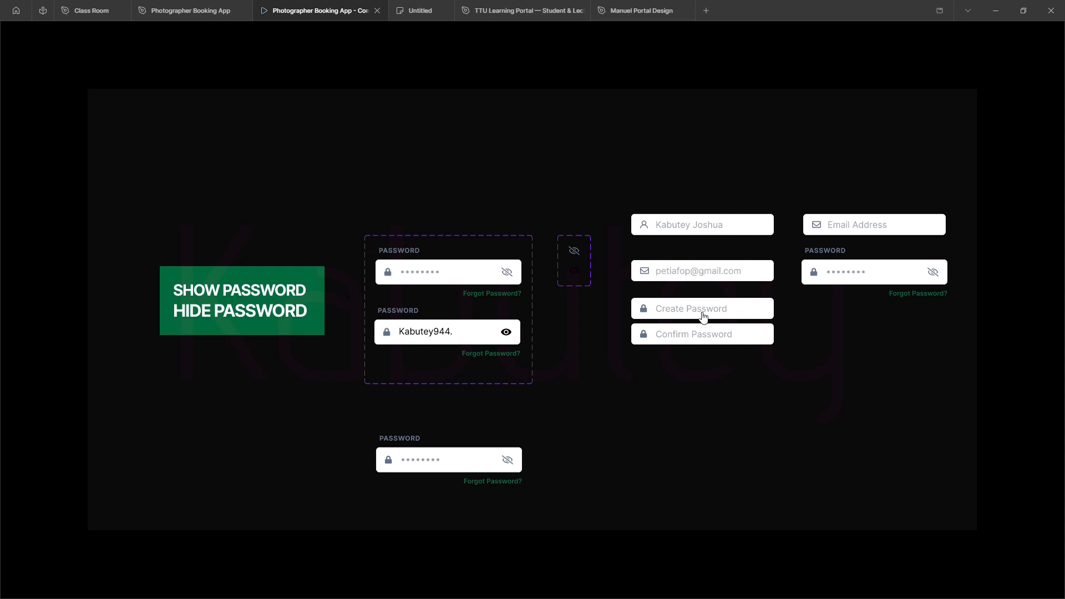
click(700, 313)
click(708, 338)
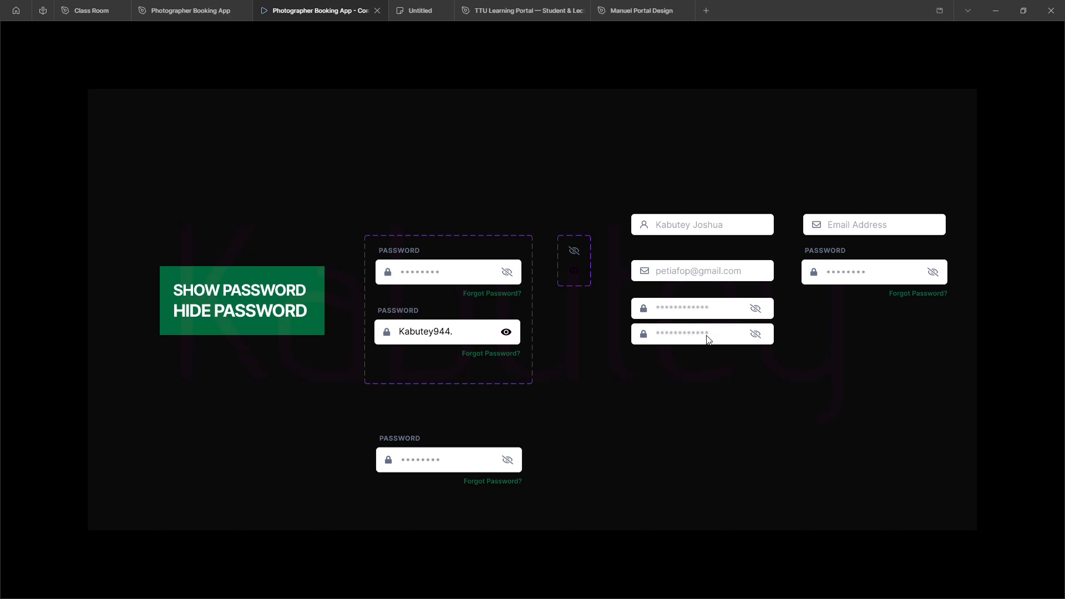
Test the show-password toggles of the New User fields and the Active User email and password fields in the prototype.
click(758, 313)
click(758, 311)
click(754, 335)
click(756, 309)
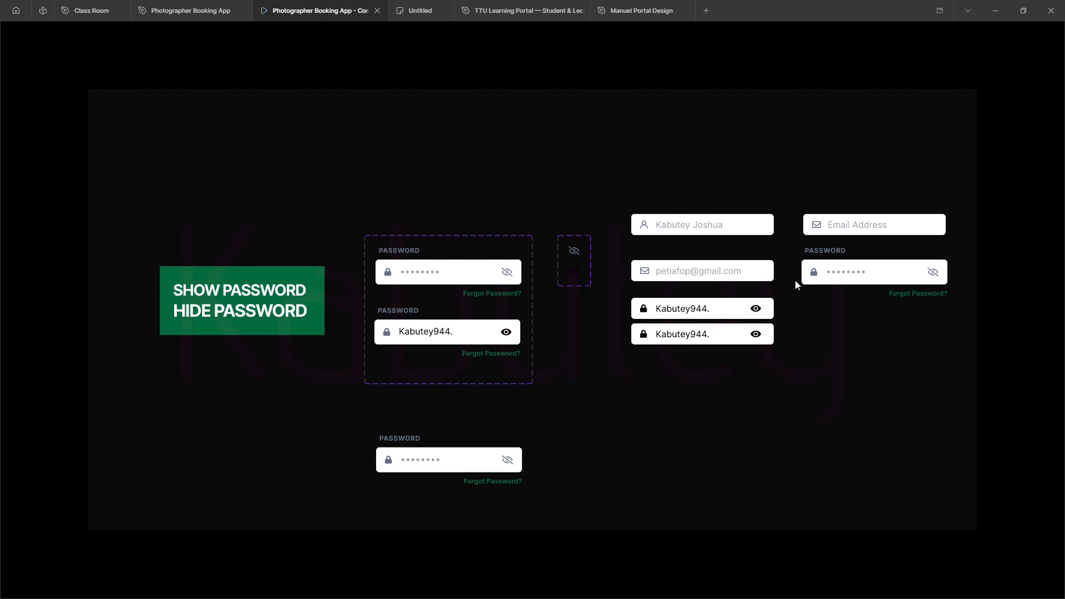
click(870, 230)
click(934, 273)
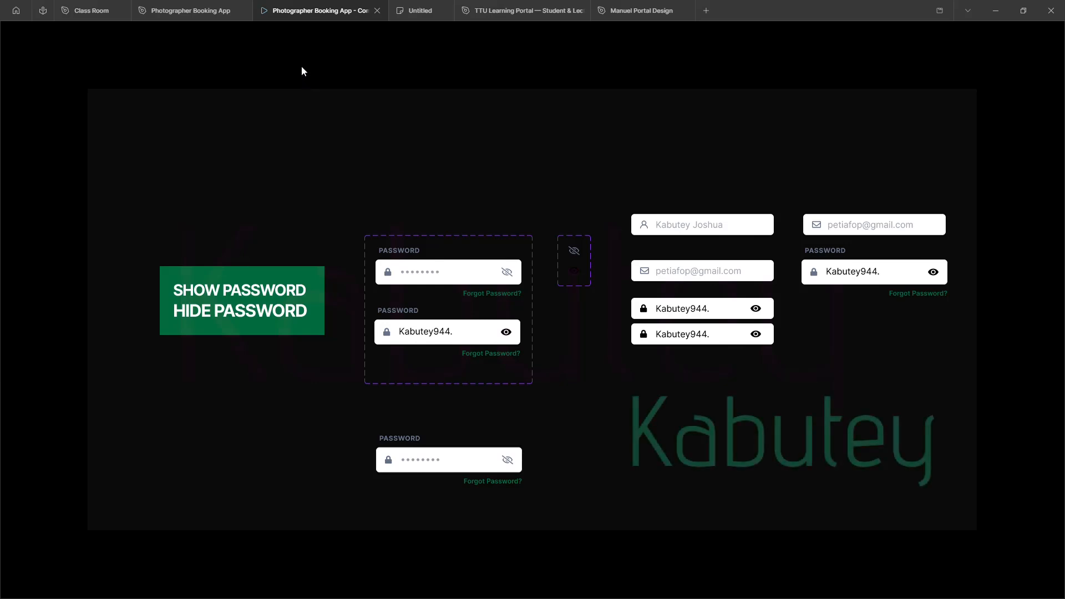
Compare the Hide/Show frame in the design file with its prototype preview to check the two headings.
click(198, 14)
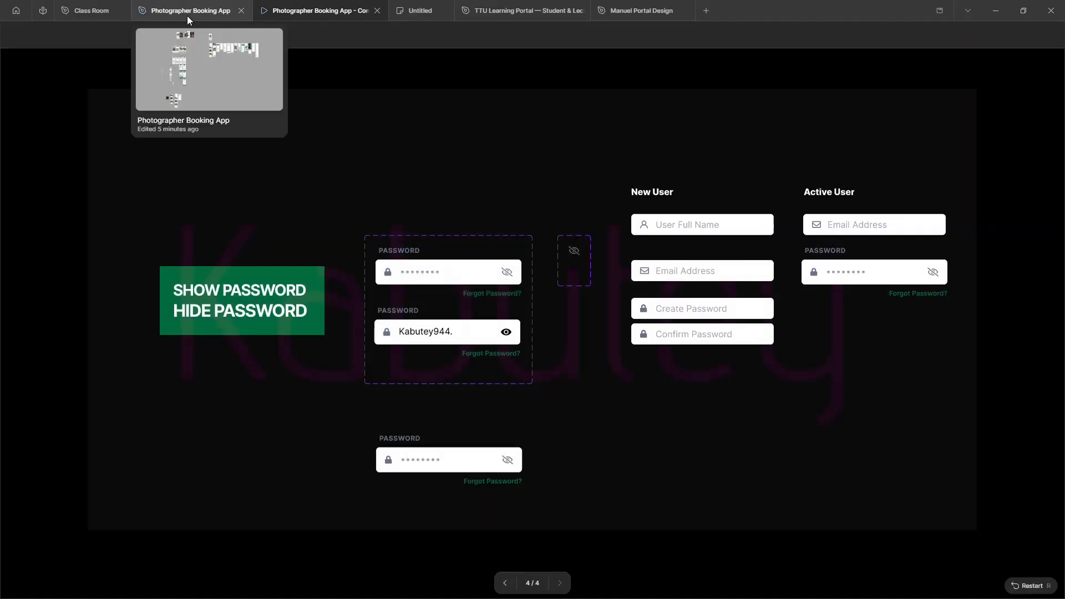
click(188, 16)
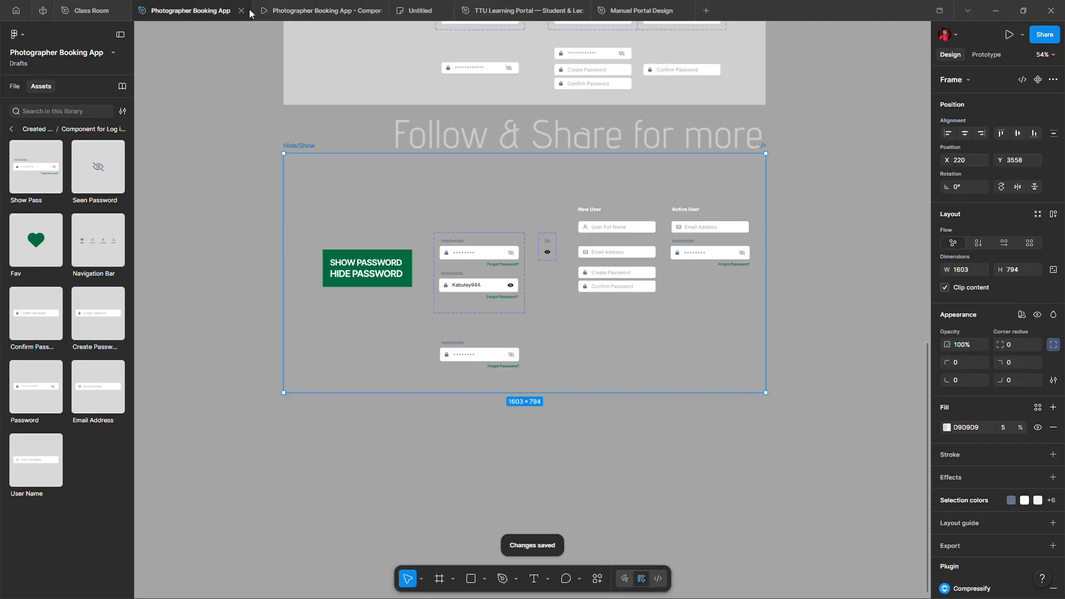
click(312, 11)
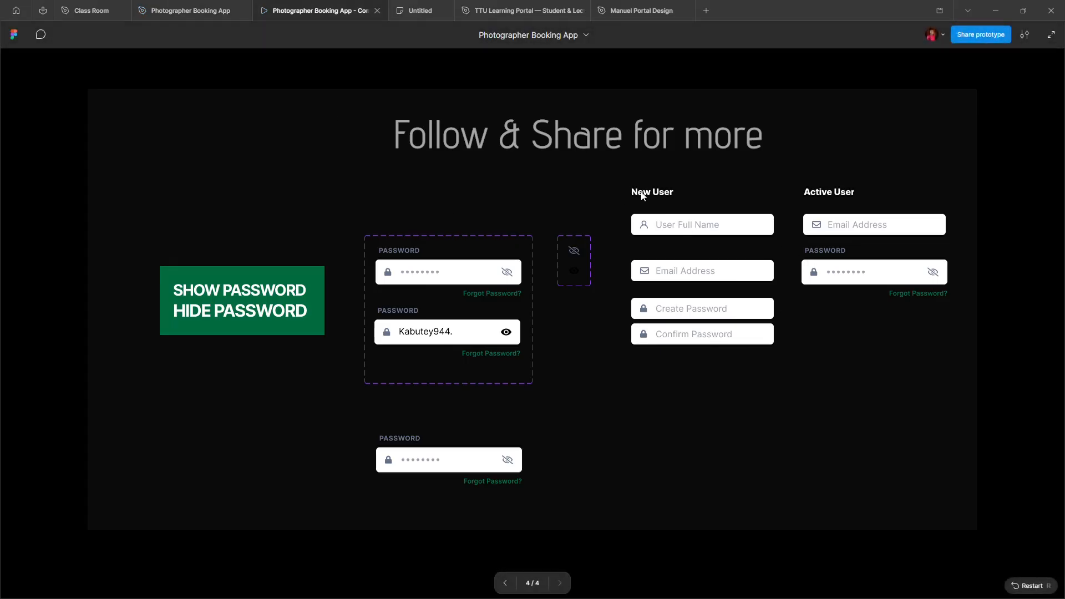